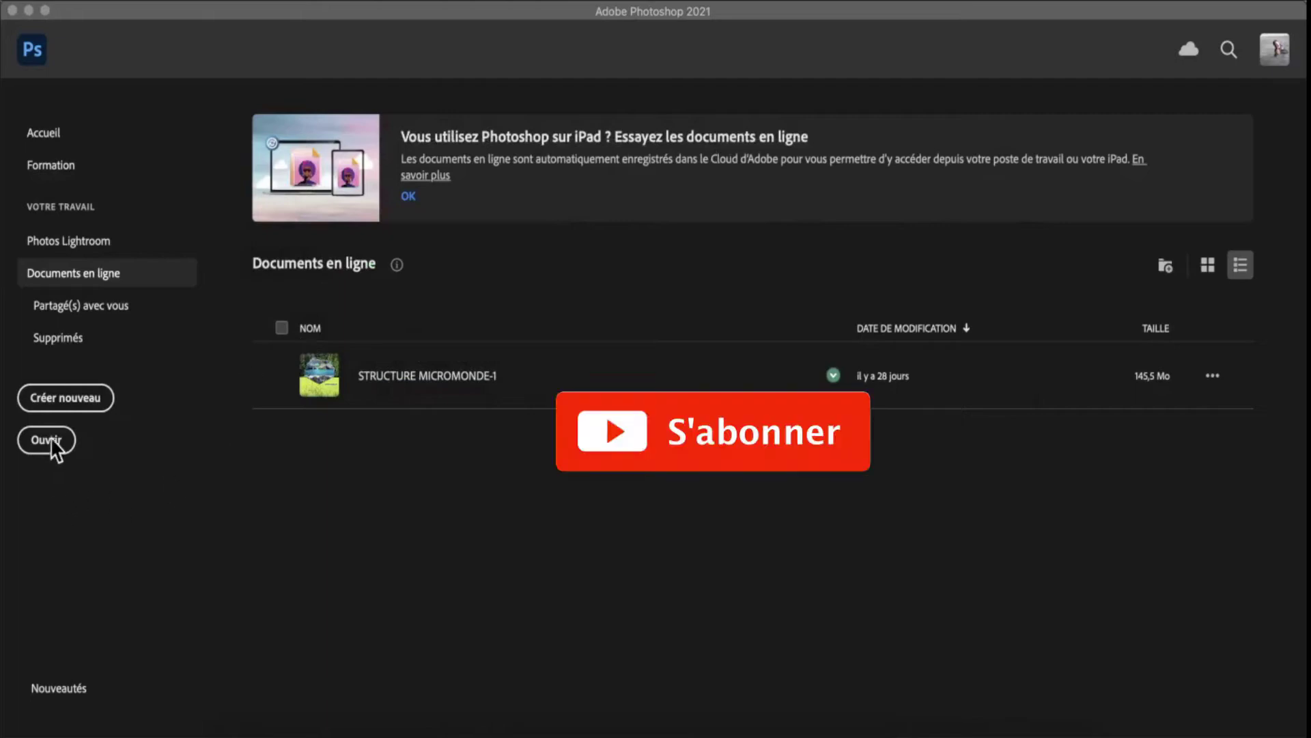
- Create a blank 3000 × 3000 px document and open the selfie JPG from Téléchargements images
click(65, 398)
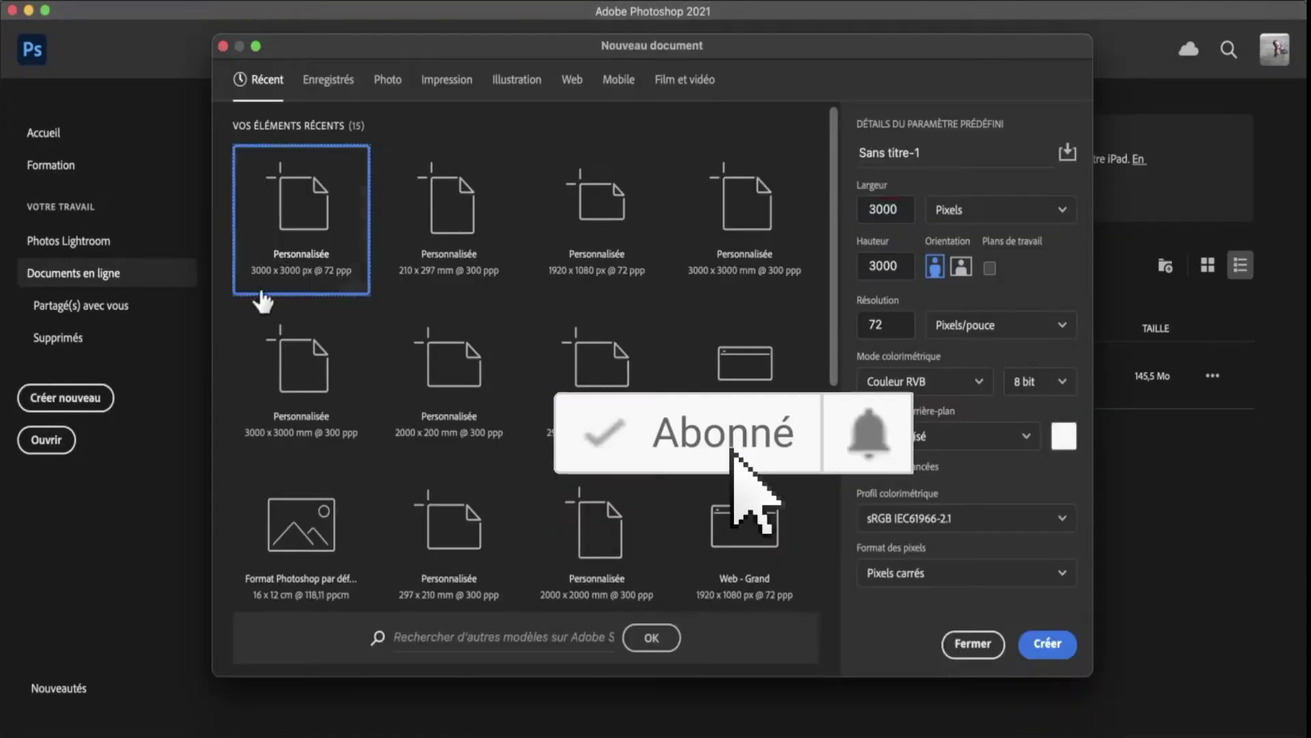
click(1048, 643)
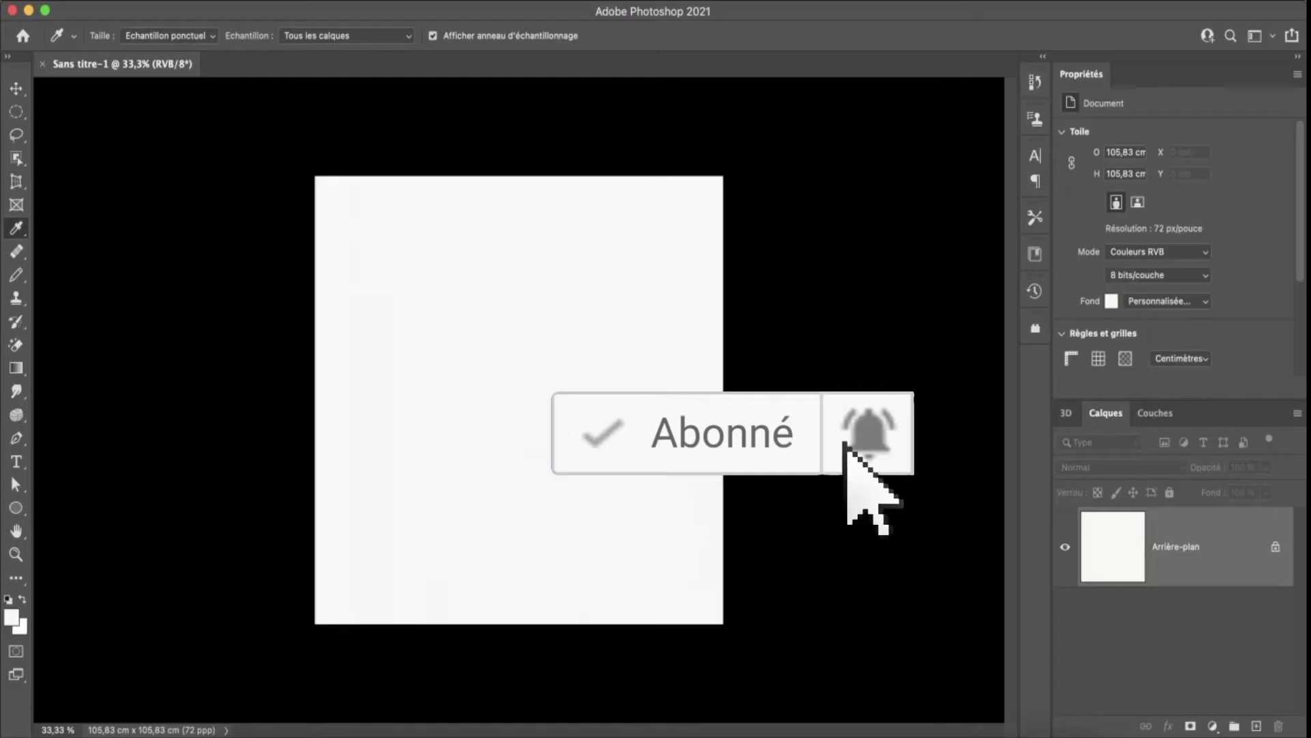
click(135, 2)
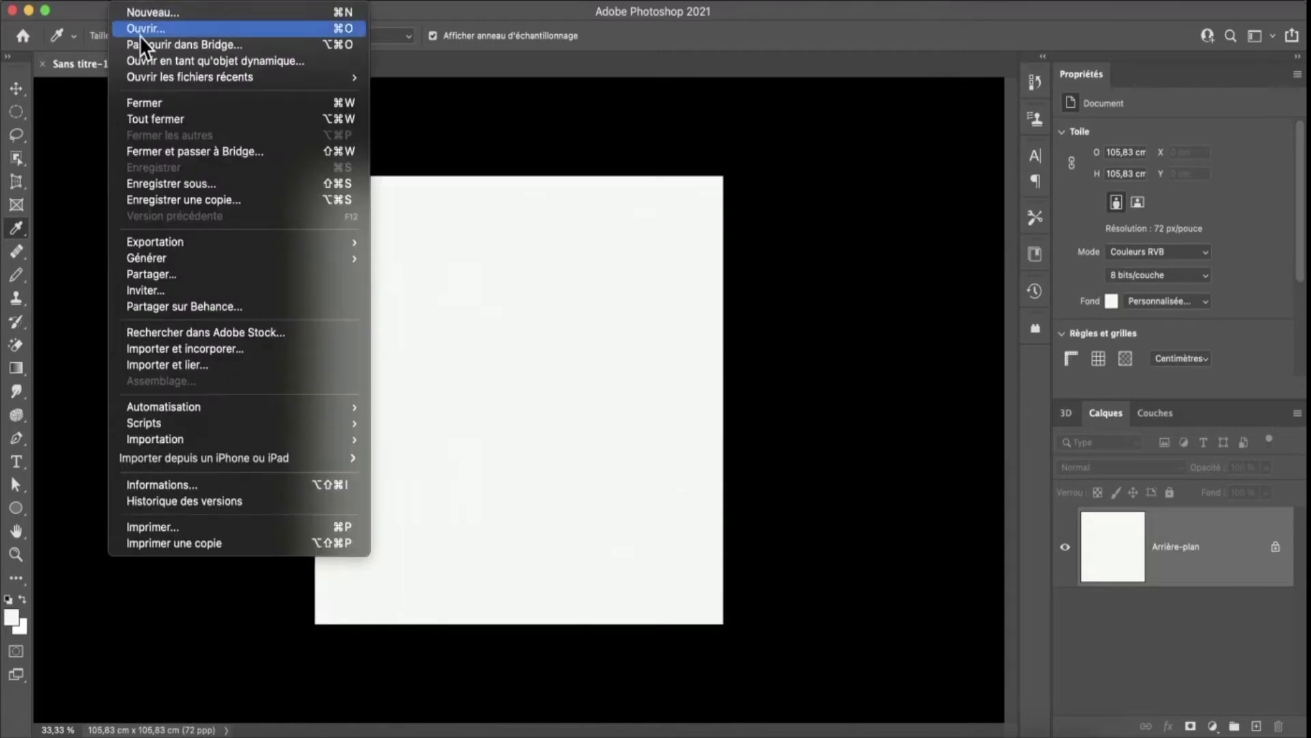
click(139, 31)
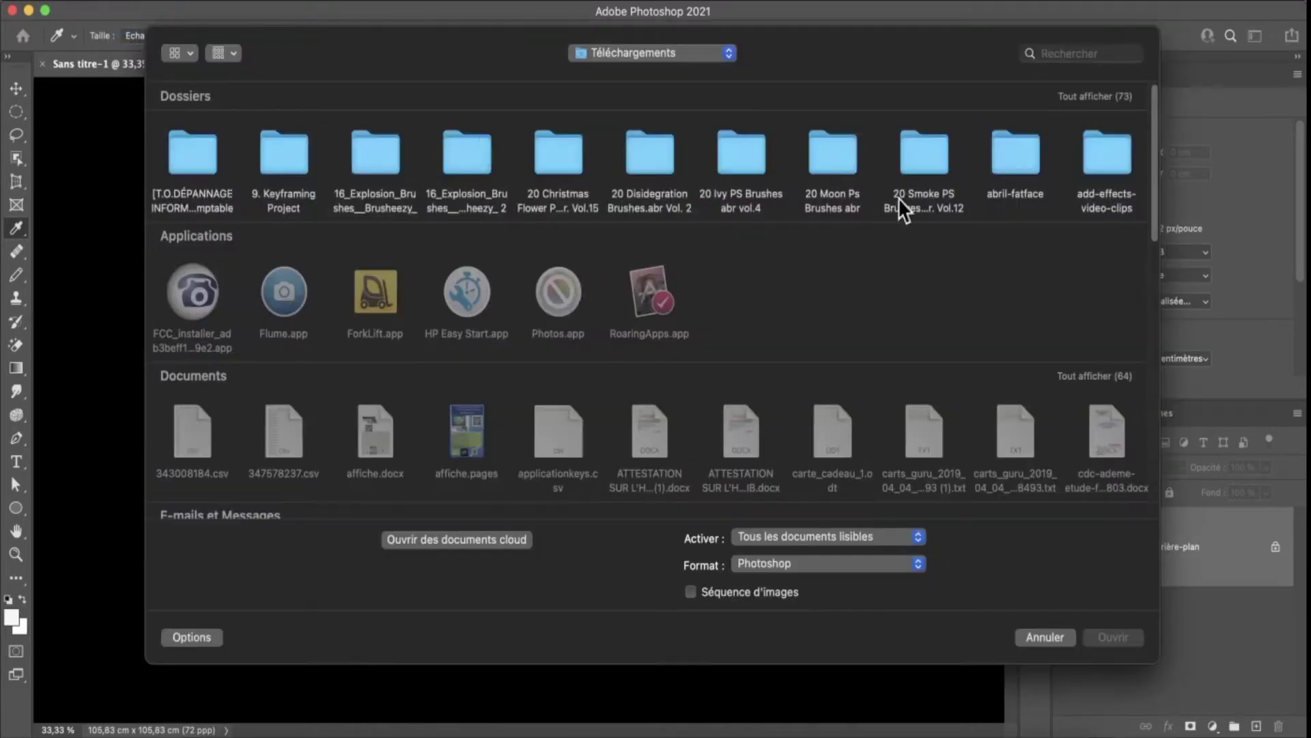
click(677, 54)
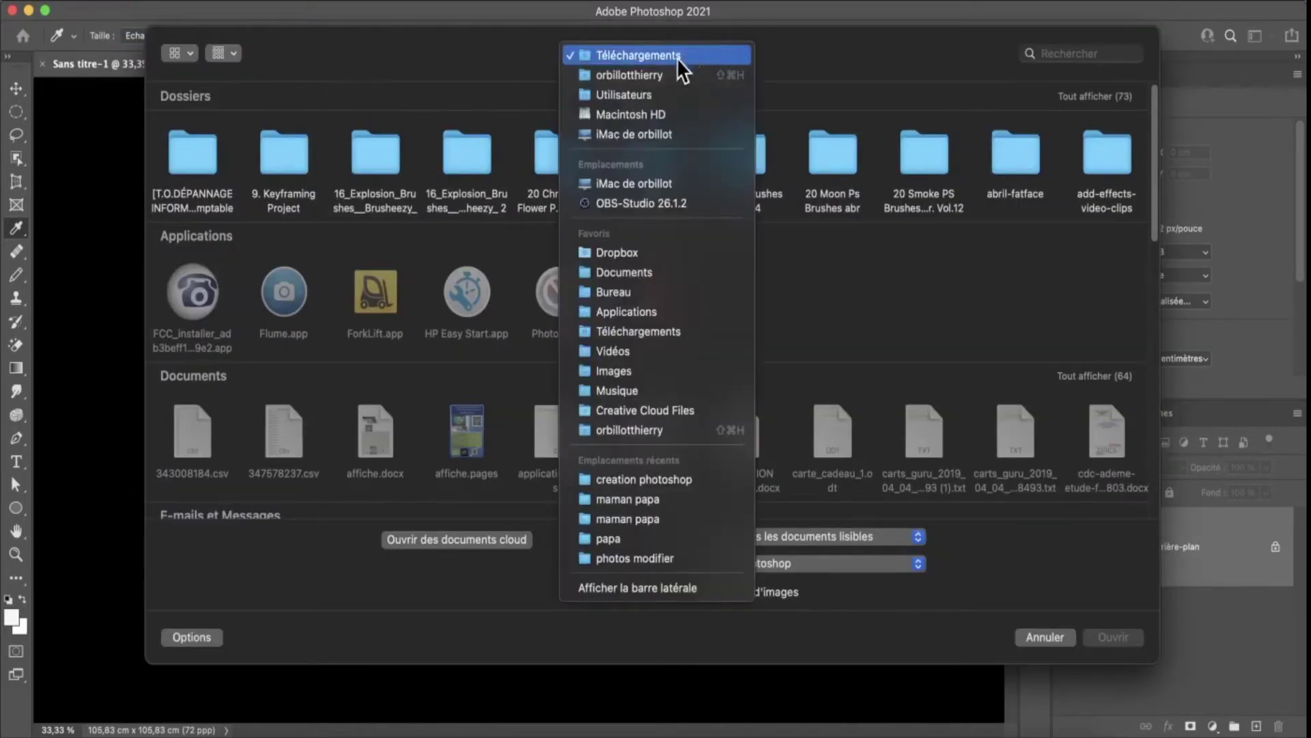
click(686, 228)
scroll(915, 382, down, 5)
click(1096, 316)
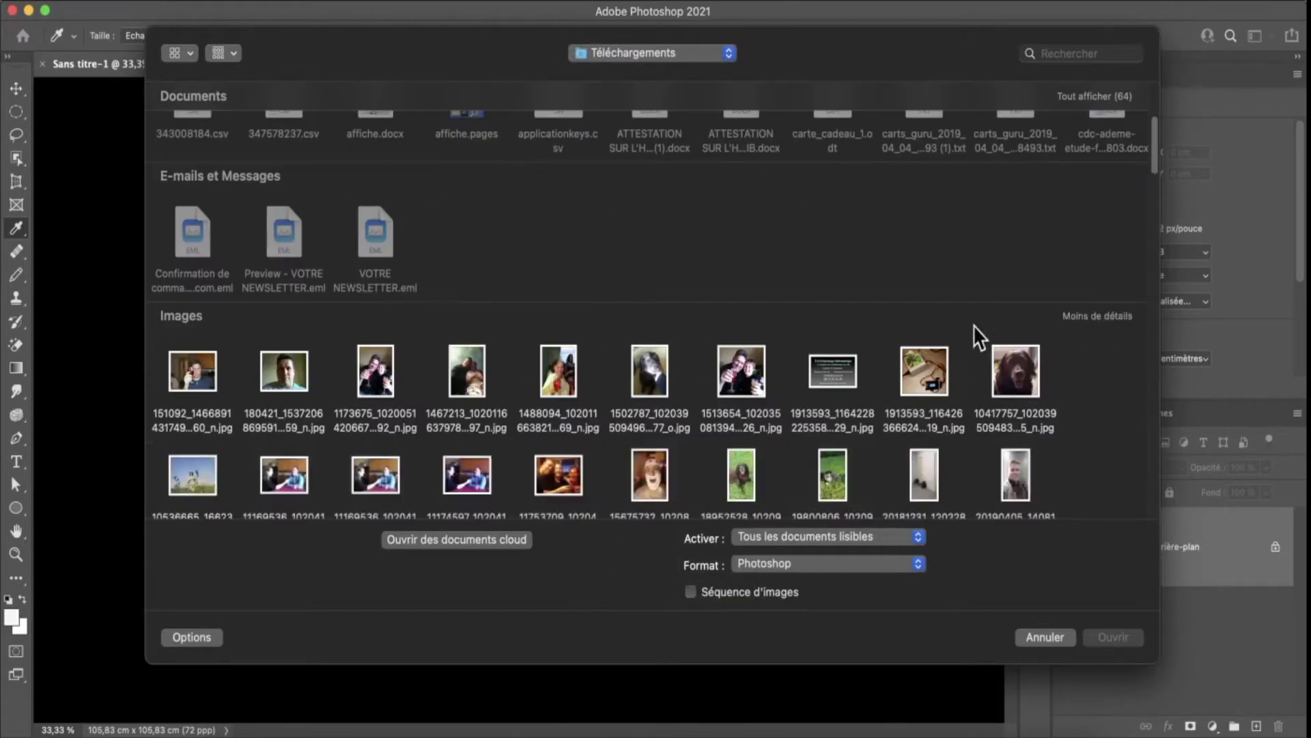
scroll(466, 424, down, 2)
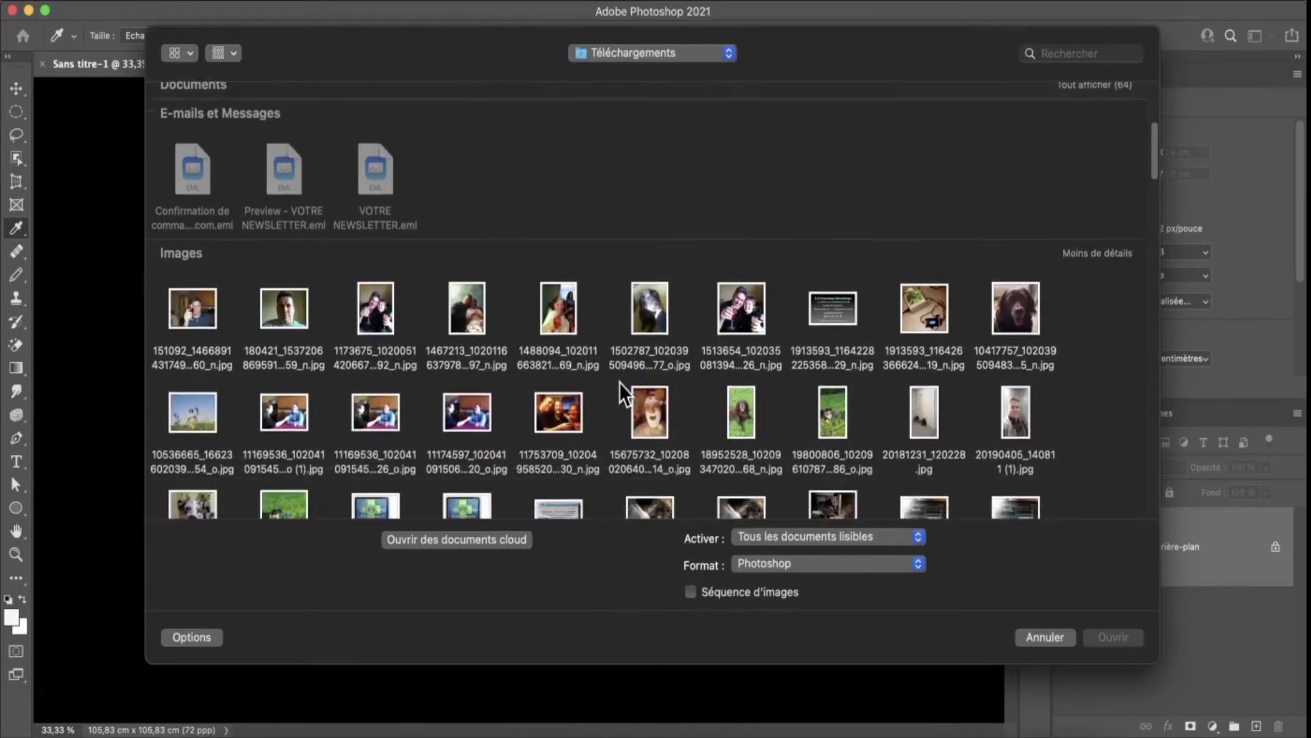
scroll(619, 381, down, 4)
scroll(723, 331, down, 1)
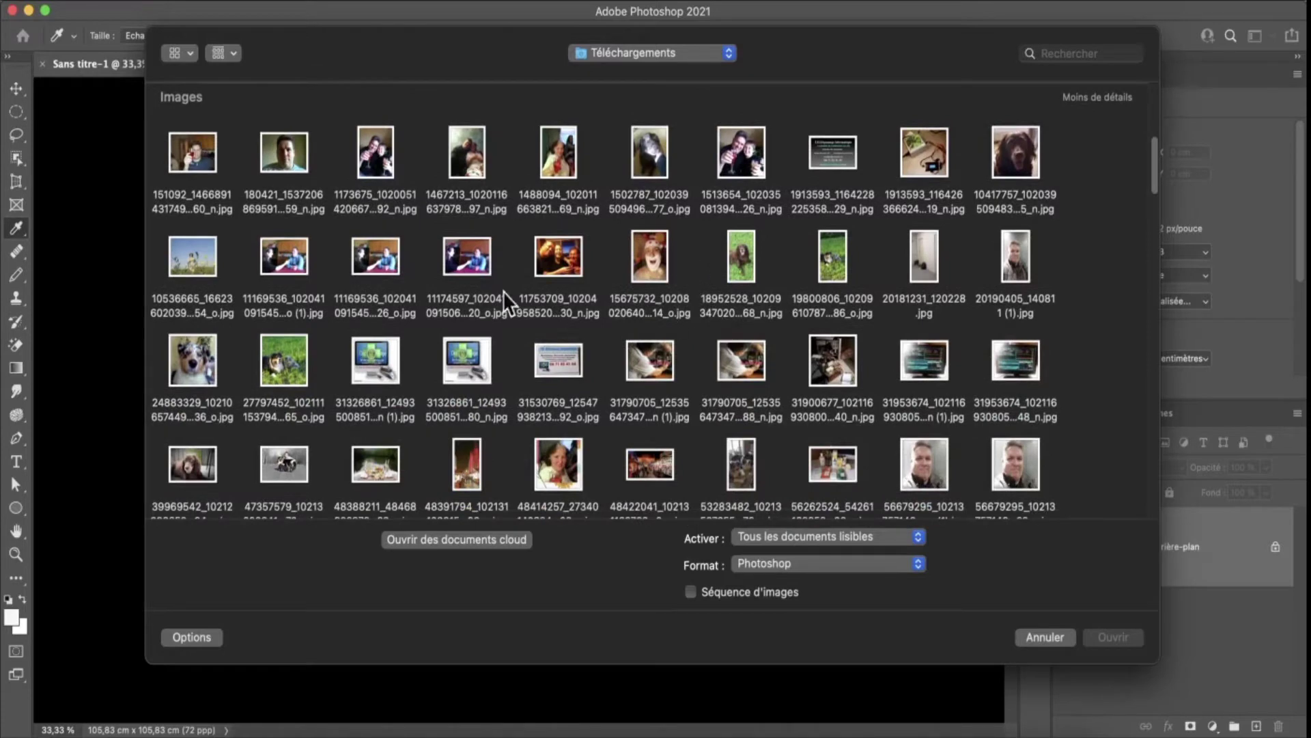
click(656, 254)
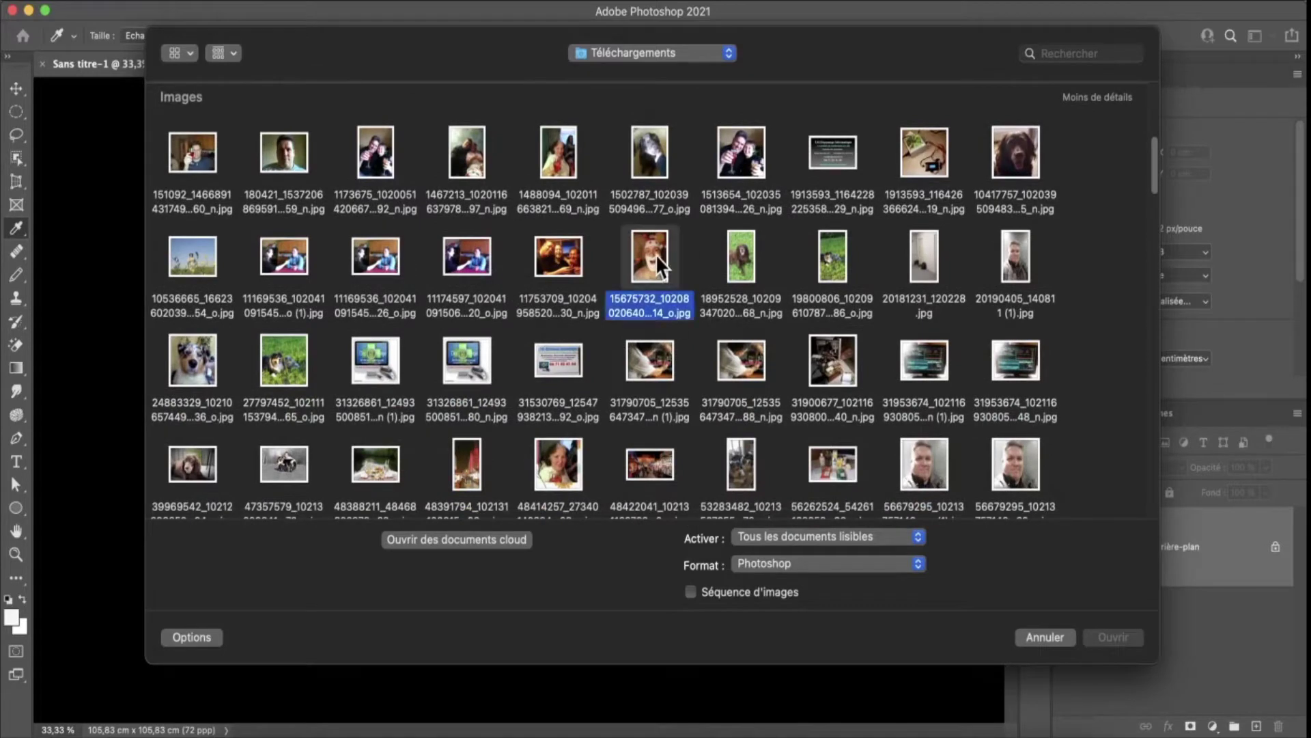
click(1111, 637)
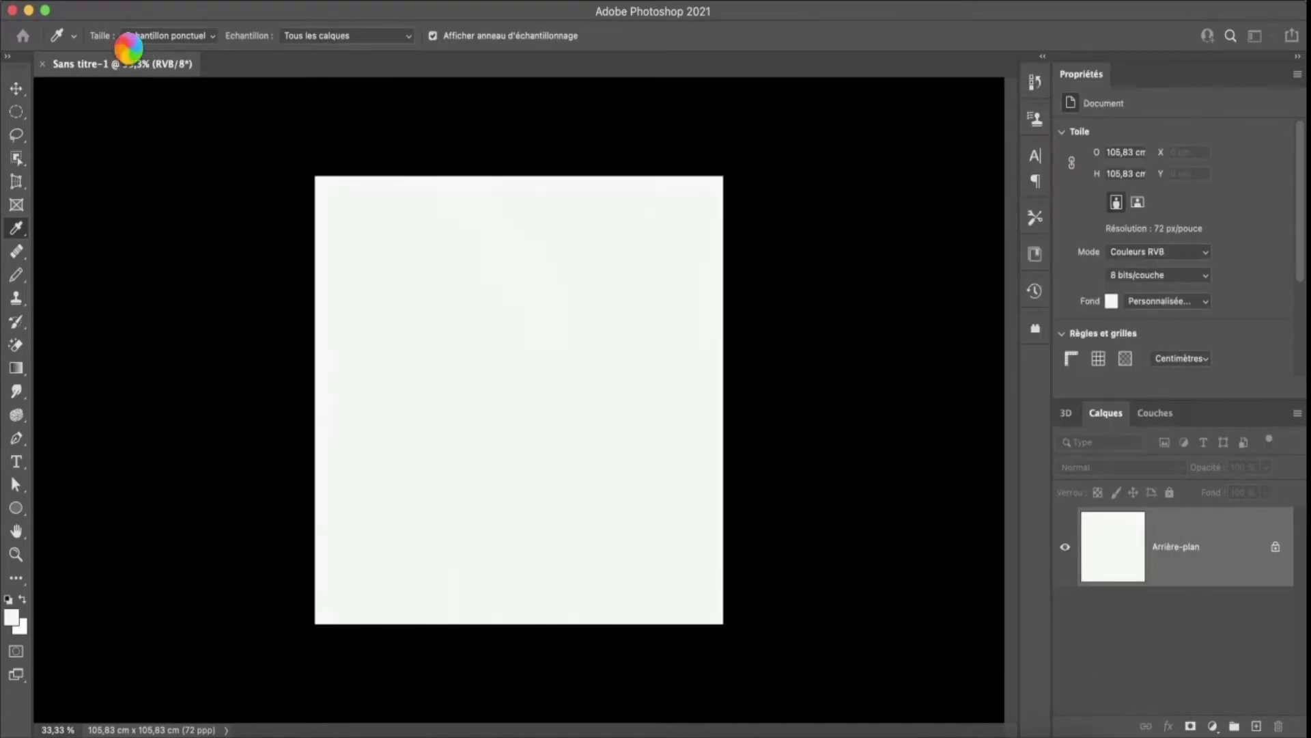
- Accept the profile mismatch, then brush over the hat, face and beard with Quick Selection in add mode
click(797, 467)
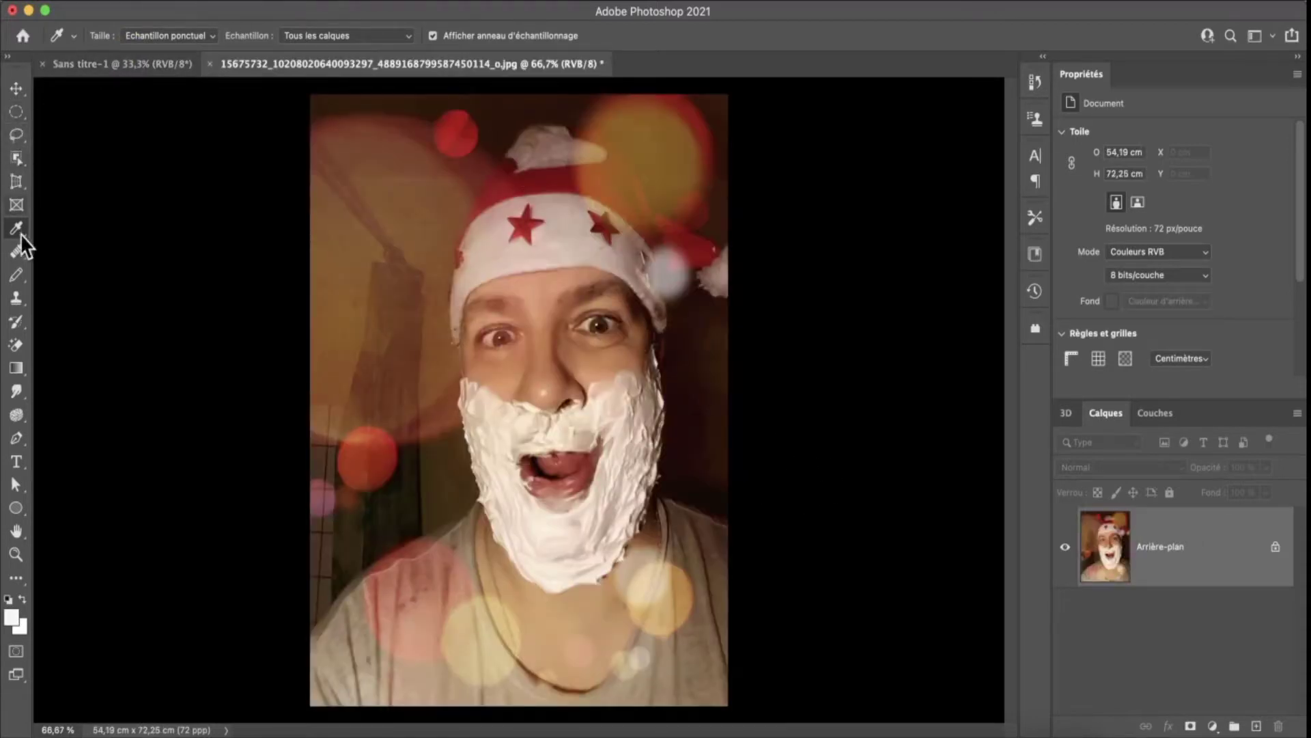
click(16, 579)
click(132, 36)
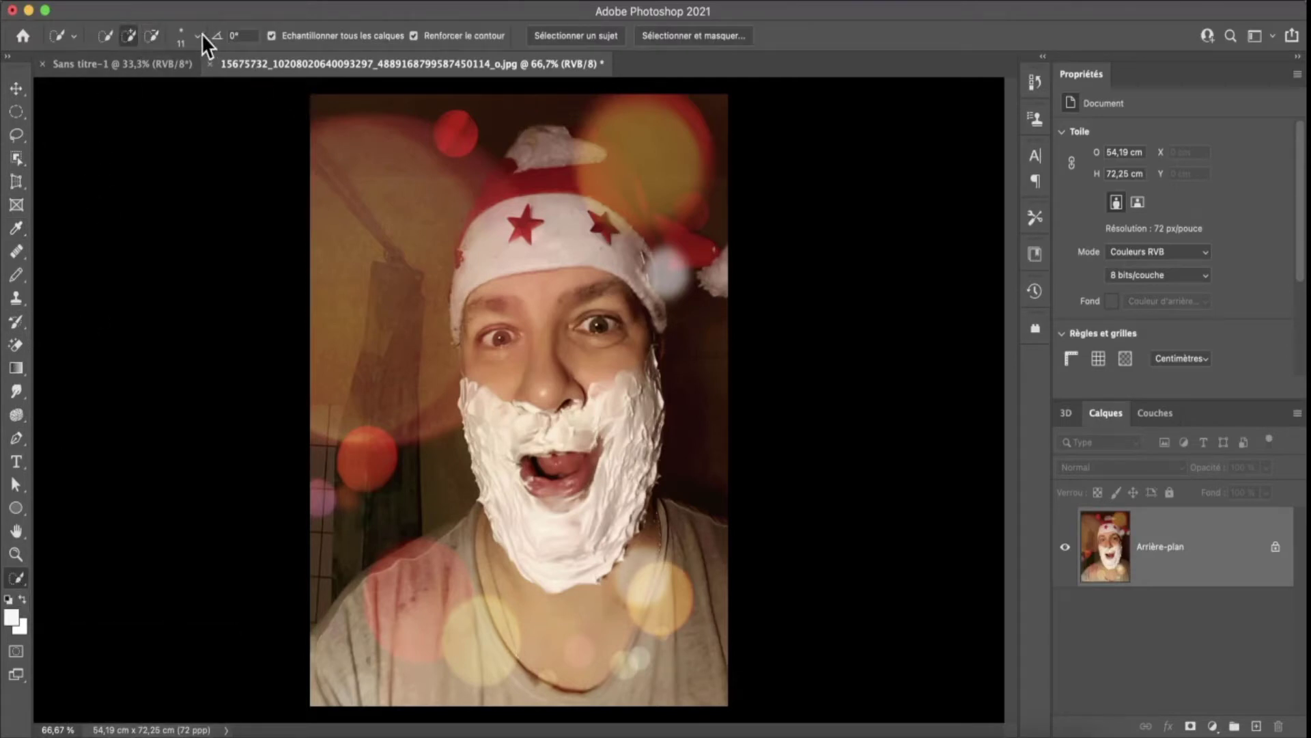
click(198, 36)
click(543, 136)
mouse_move(493, 265)
mouse_down()
mouse_move(629, 261)
mouse_move(676, 232)
mouse_up()
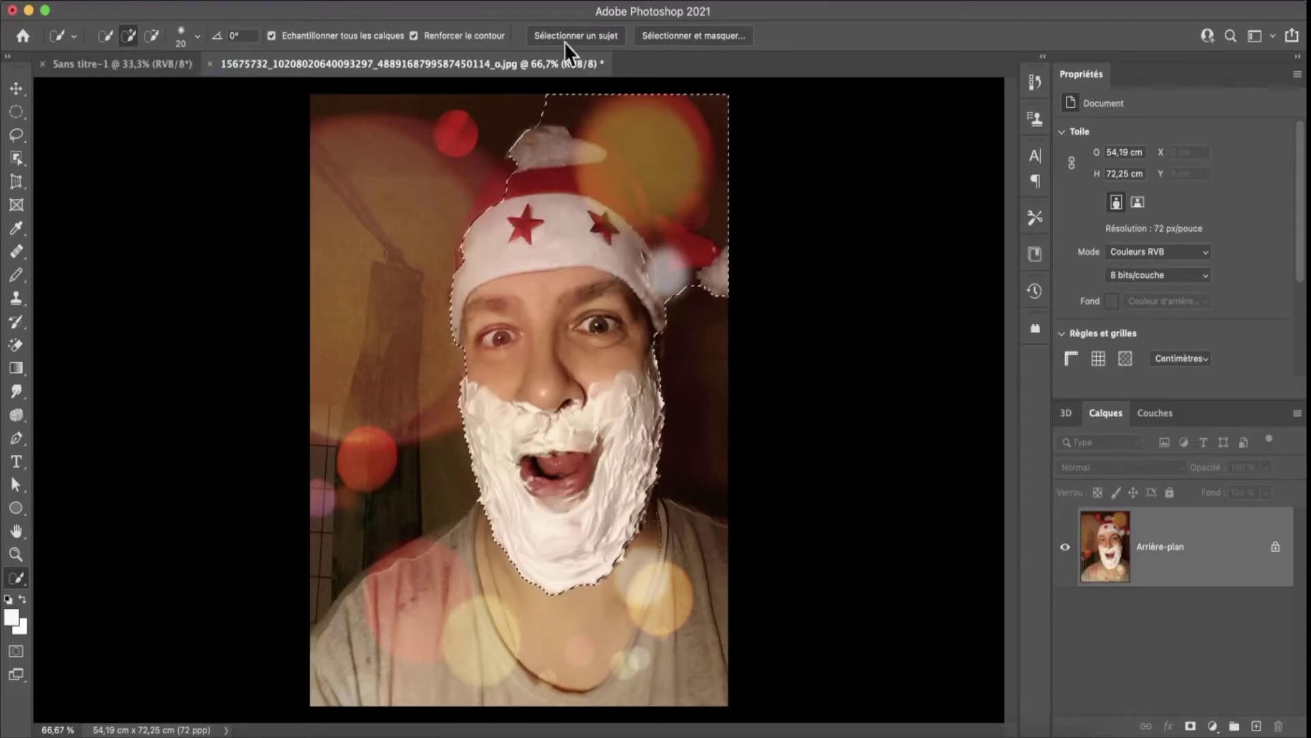
- Trim background above the hat's right side, shrink the brush to 13 px, and restore the hat edge
click(152, 36)
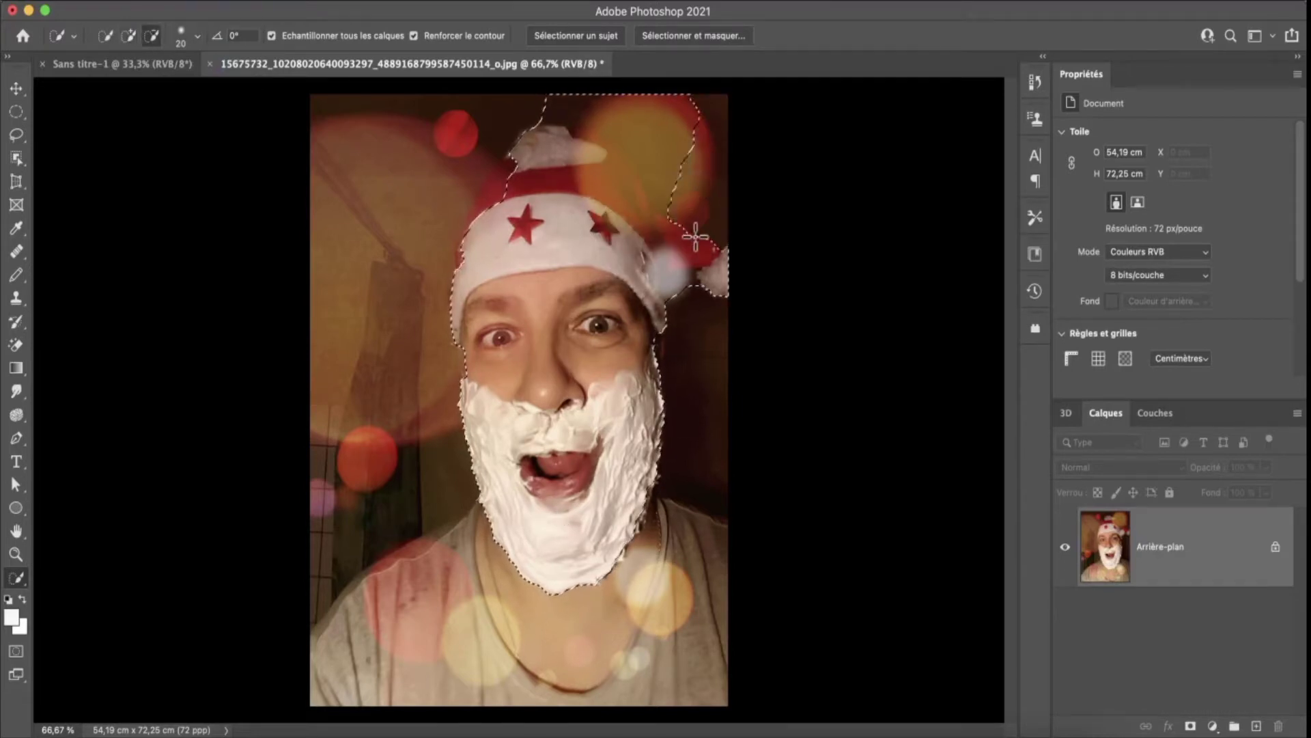
drag(695, 237, 688, 219)
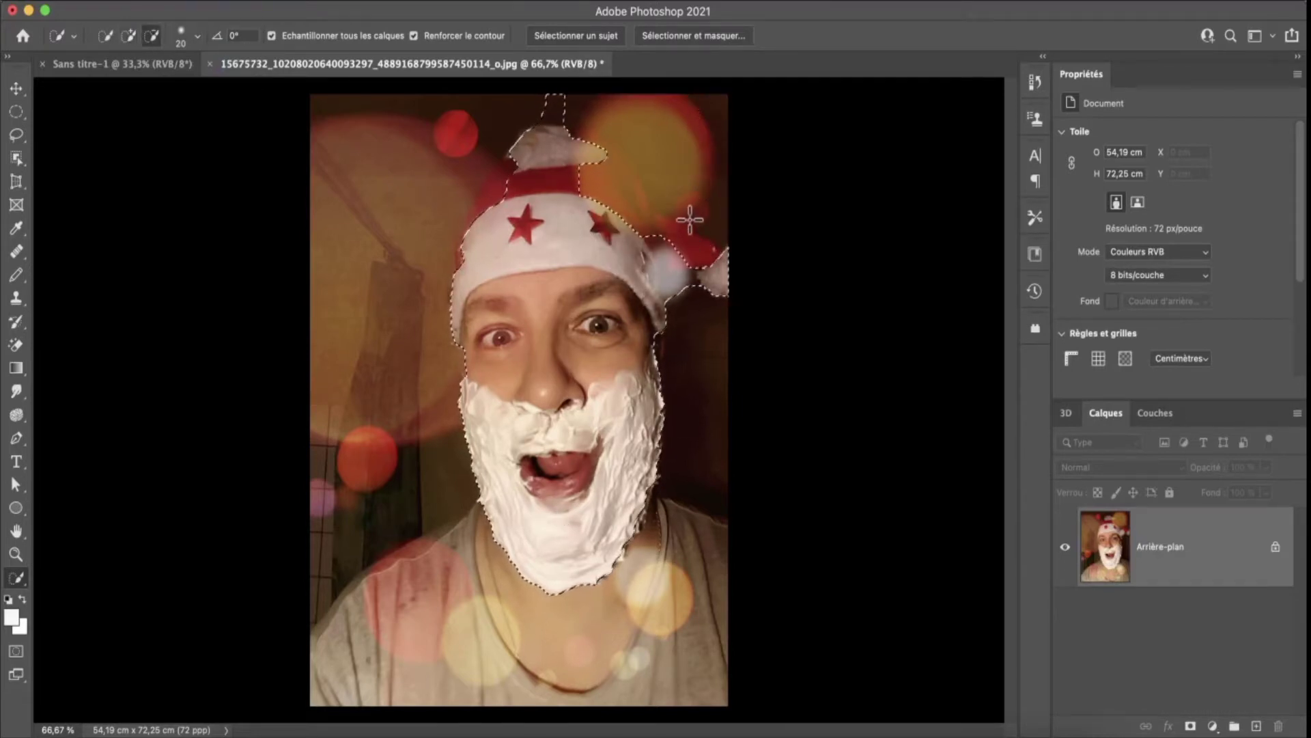
click(128, 36)
click(197, 36)
drag(121, 85, 118, 84)
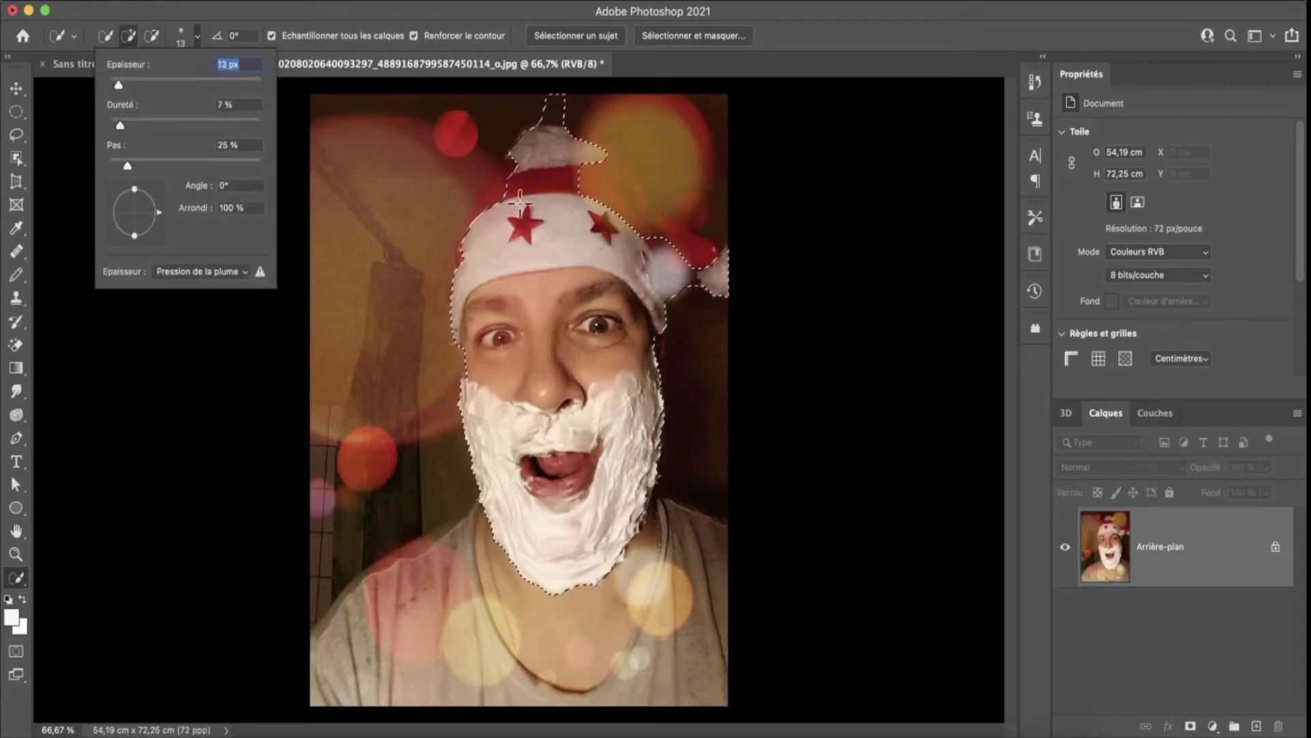
mouse_move(520, 198)
mouse_down()
mouse_move(596, 191)
mouse_move(490, 191)
mouse_up()
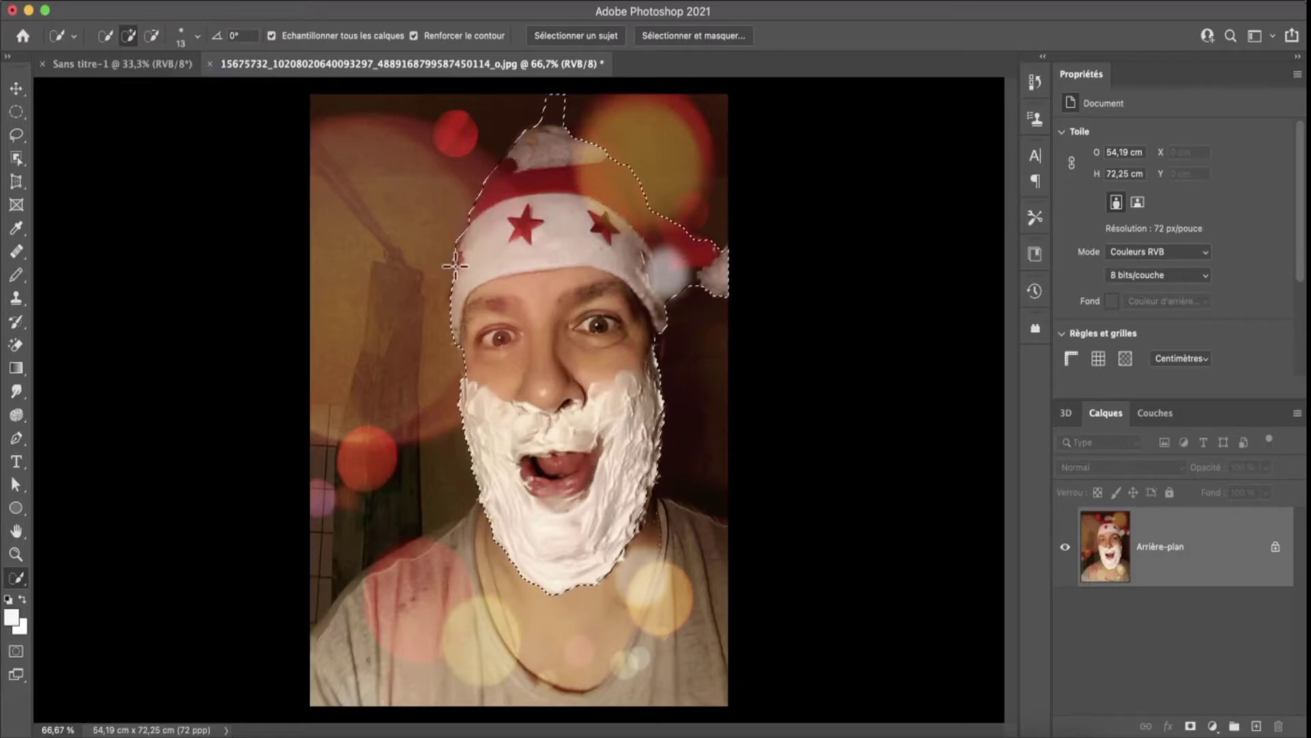
scroll(456, 357, up, 2)
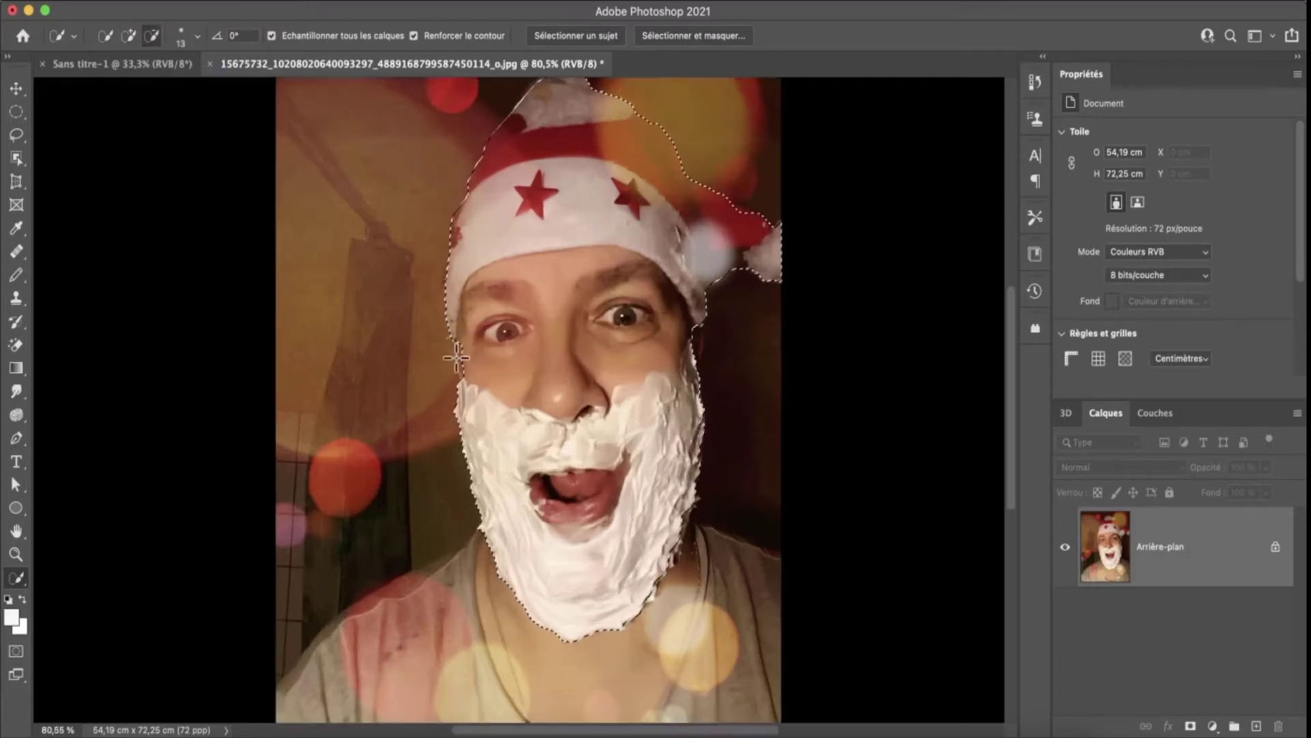
scroll(456, 357, up, 5)
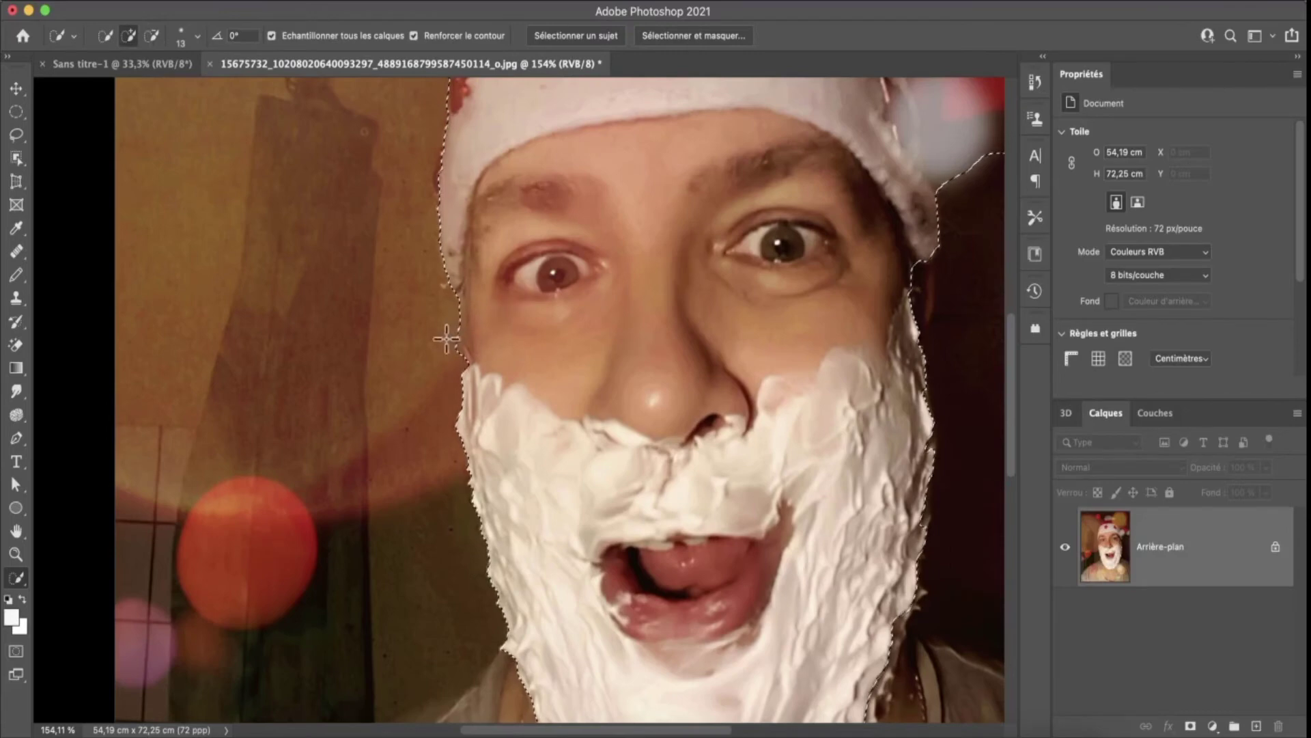
- Pull the selection edge in beside the left cheek, then return to add mode
click(152, 35)
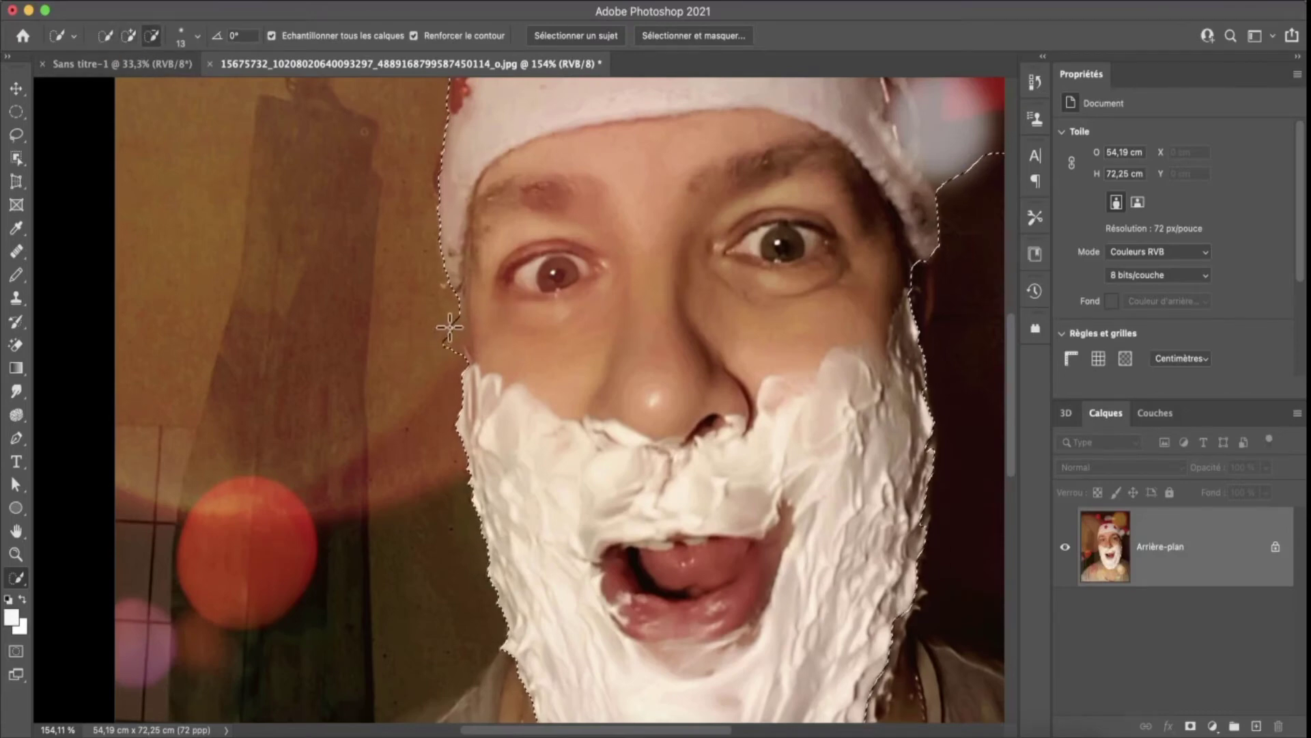
drag(463, 330, 465, 305)
drag(460, 375, 457, 355)
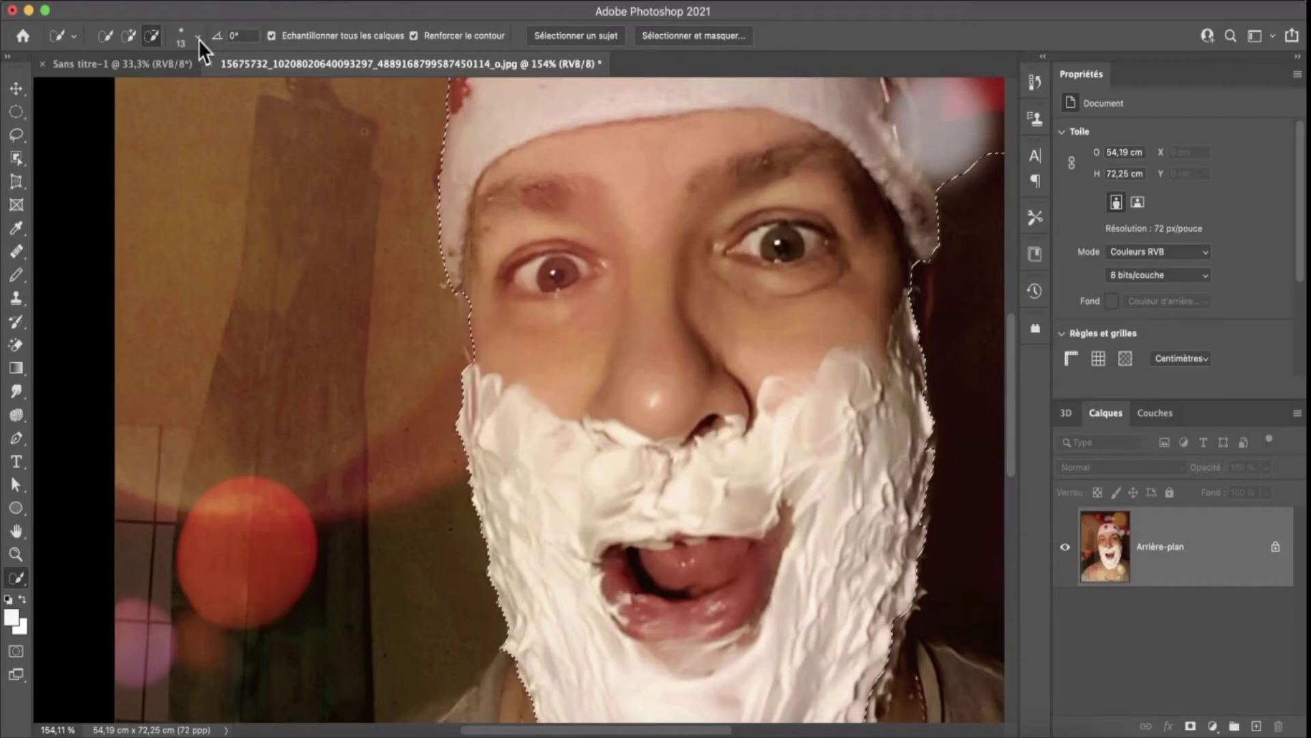
click(127, 36)
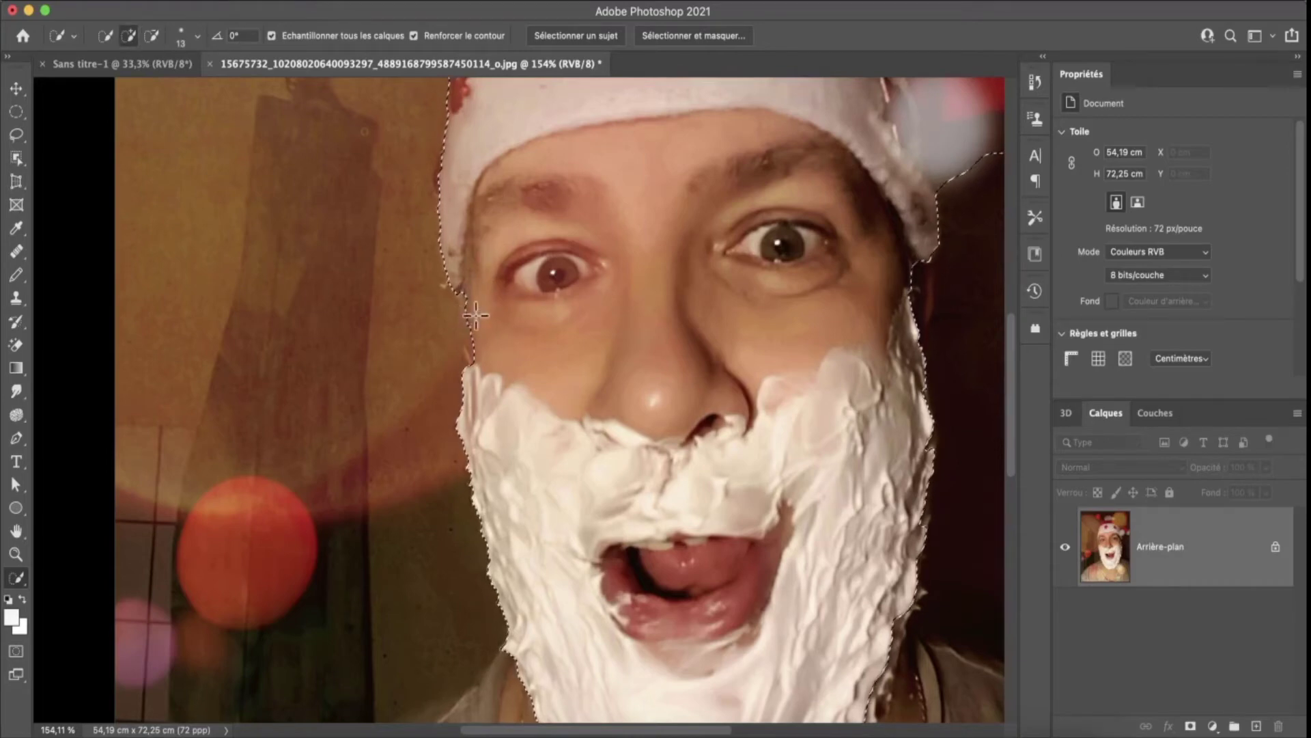
scroll(672, 325, up, 2)
scroll(672, 325, down, 3)
scroll(846, 363, up, 1)
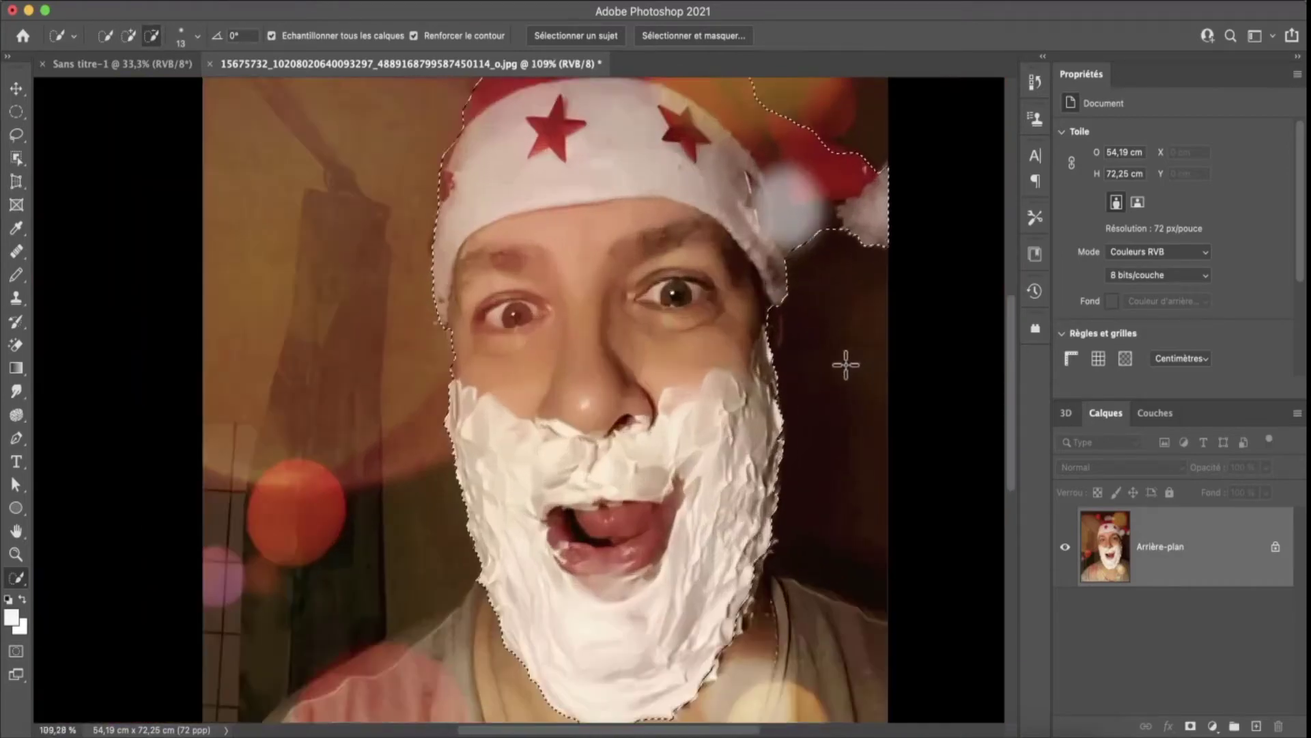
scroll(550, 557, down, 3)
scroll(550, 557, up, 2)
scroll(588, 539, up, 2)
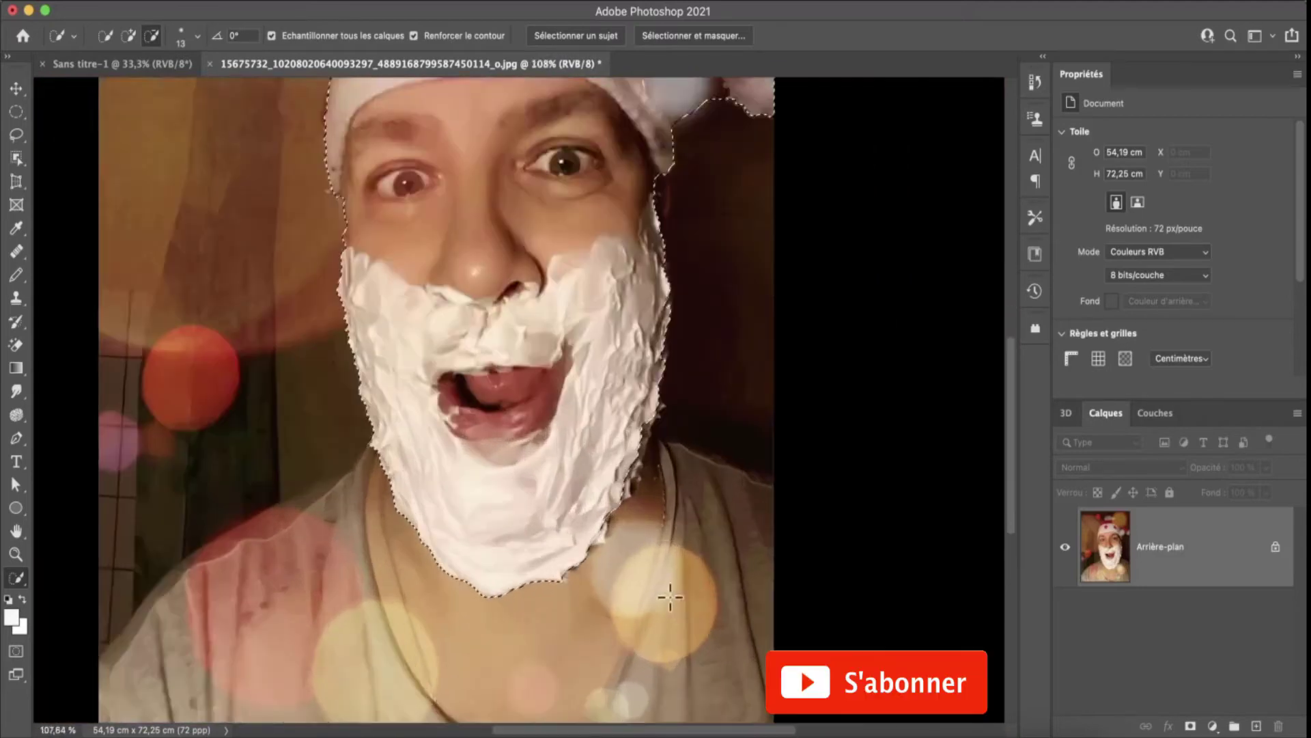
scroll(615, 529, up, 2)
click(128, 37)
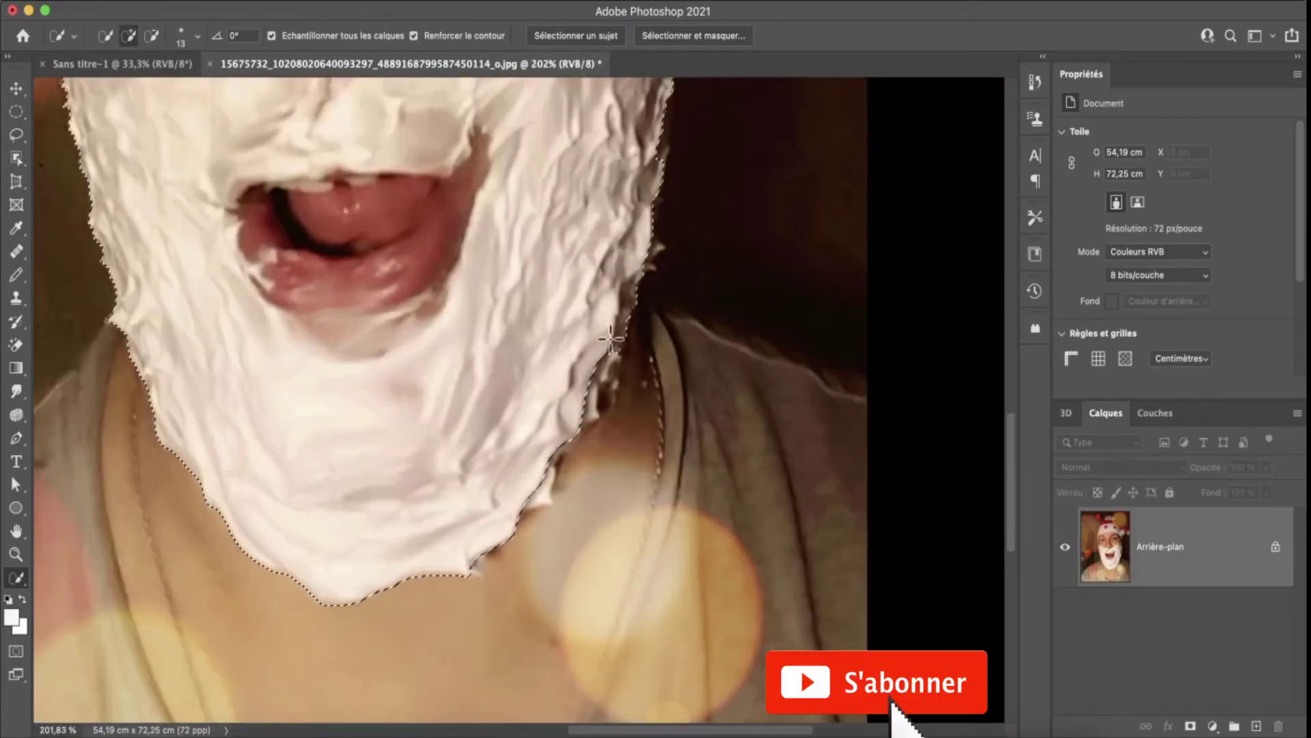
- Extend the selection along the chin, remove background beside the grey pompom, and restore the hat edge
drag(611, 331, 536, 495)
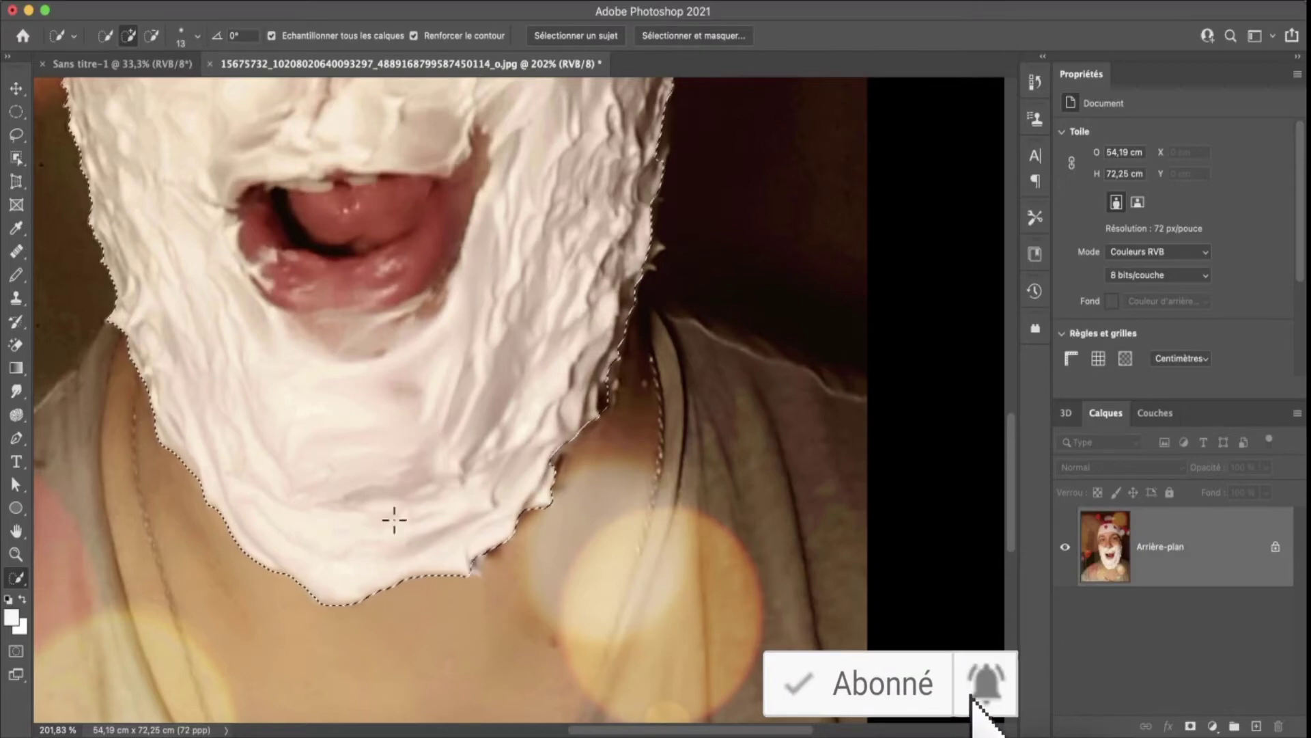
scroll(631, 298, up, 5)
scroll(631, 299, up, 5)
scroll(710, 519, up, 4)
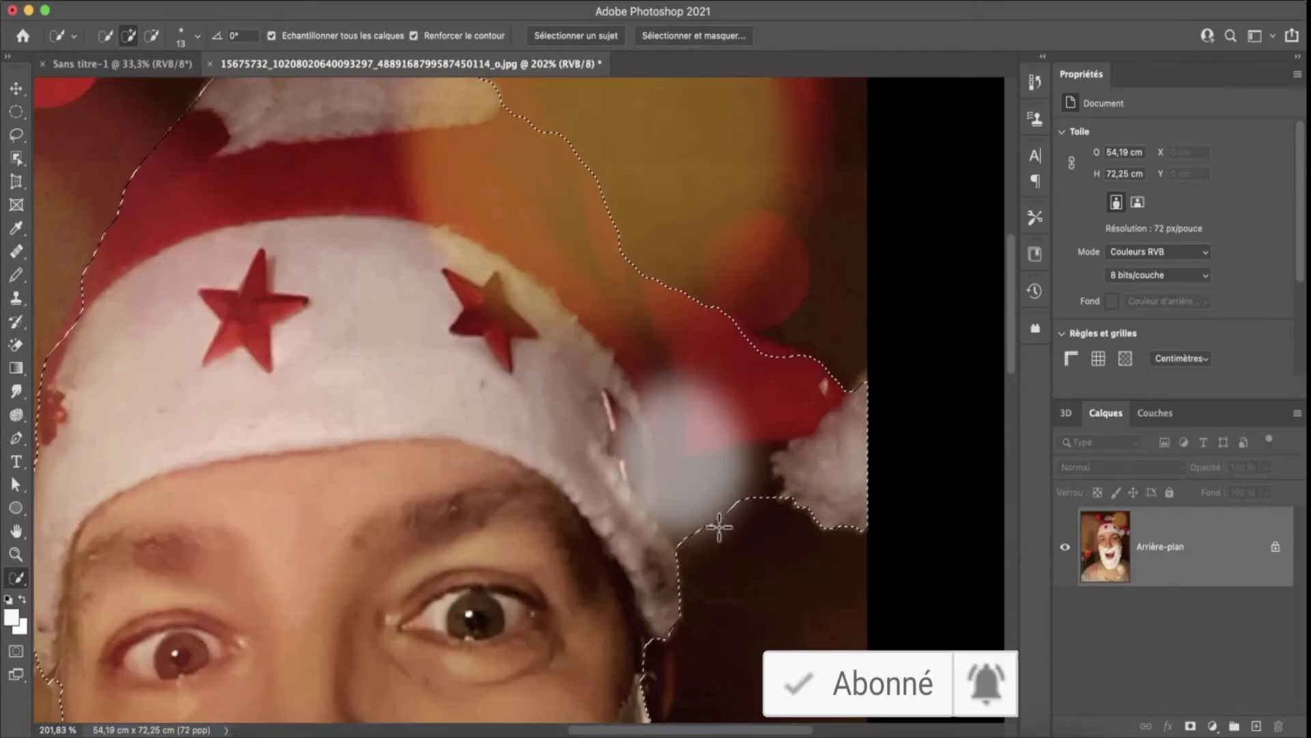
click(152, 36)
mouse_move(704, 531)
mouse_down()
mouse_move(680, 504)
mouse_move(679, 477)
mouse_move(777, 452)
mouse_move(747, 450)
mouse_up()
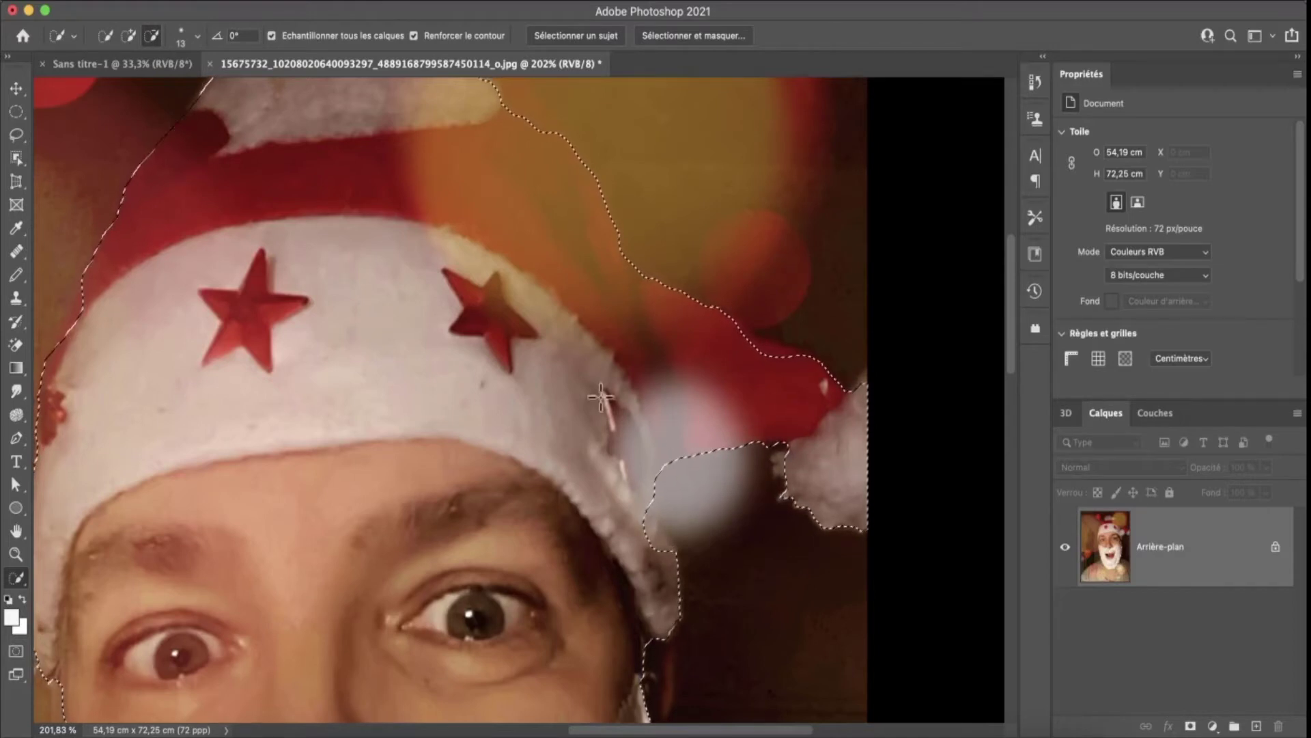
click(129, 36)
drag(655, 561, 650, 530)
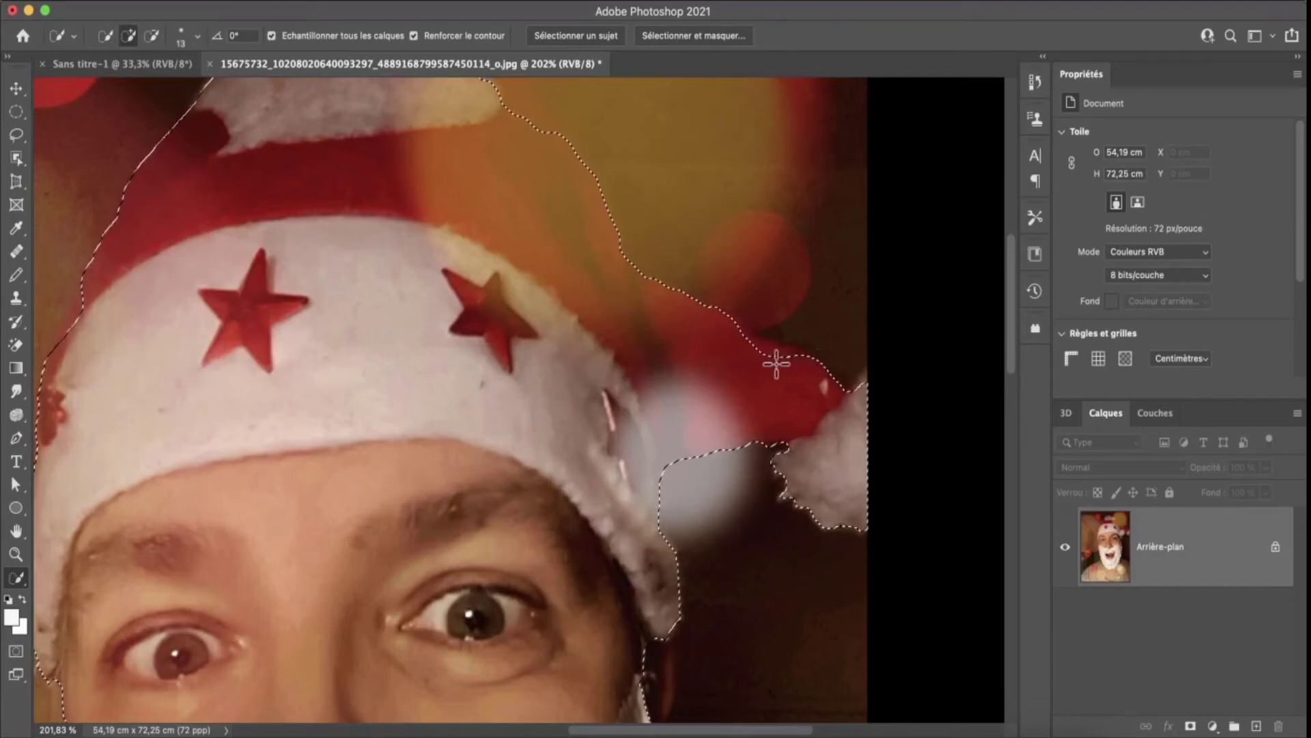
- Remove the stray background strip above the hat tip from the selection
scroll(606, 284, up, 3)
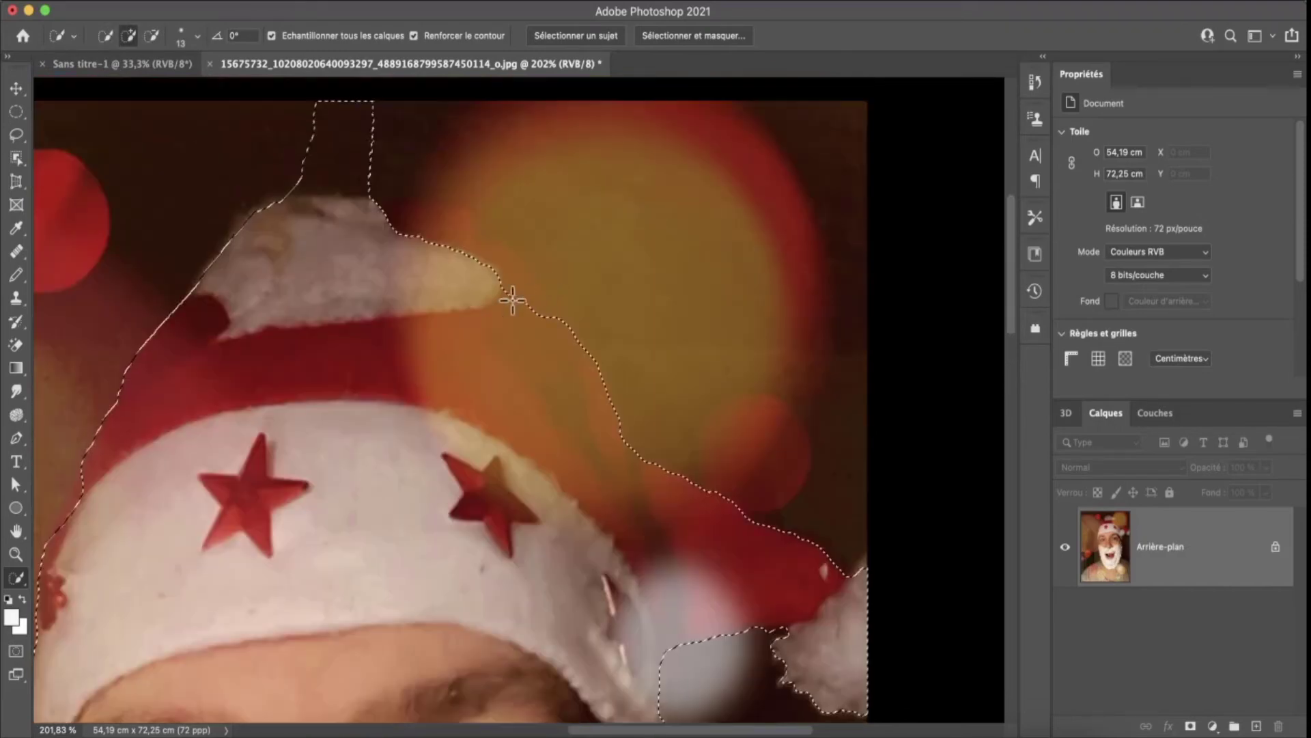
scroll(512, 301, up, 1)
click(462, 291)
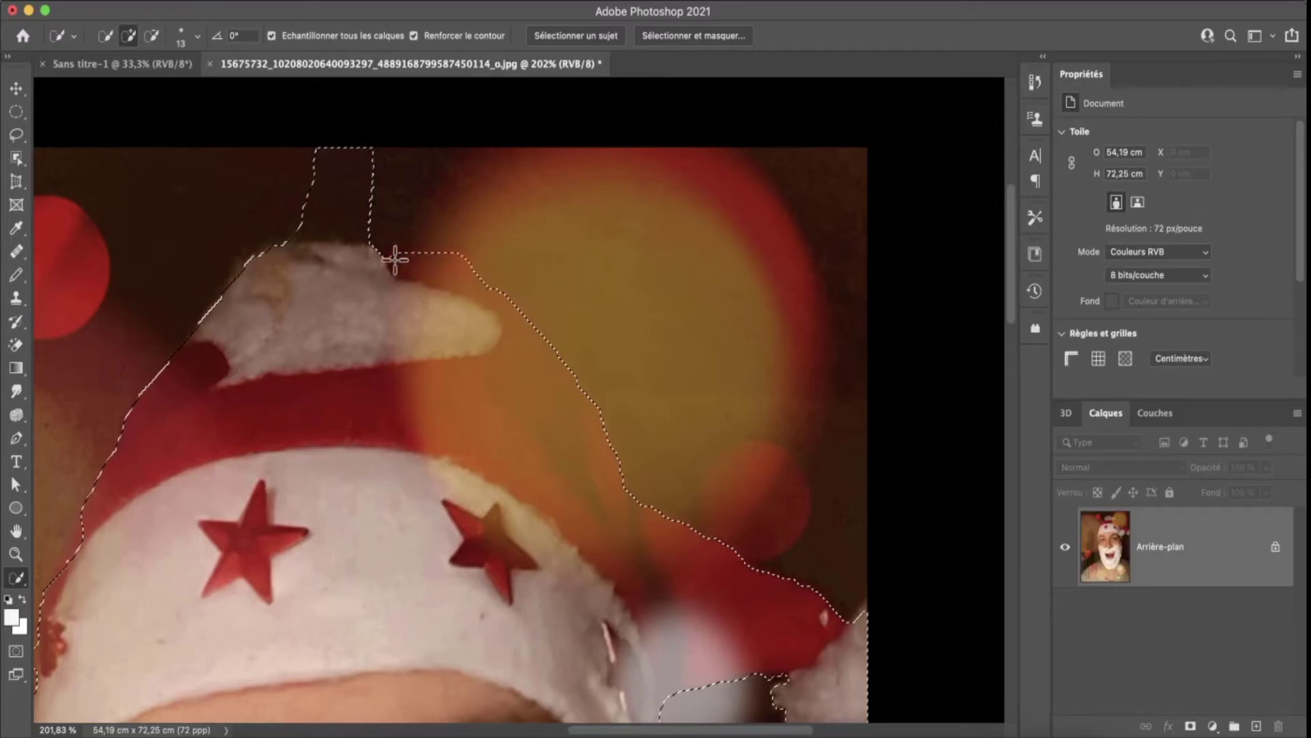
click(151, 36)
mouse_move(327, 146)
mouse_down()
mouse_move(362, 198)
mouse_move(286, 227)
mouse_up()
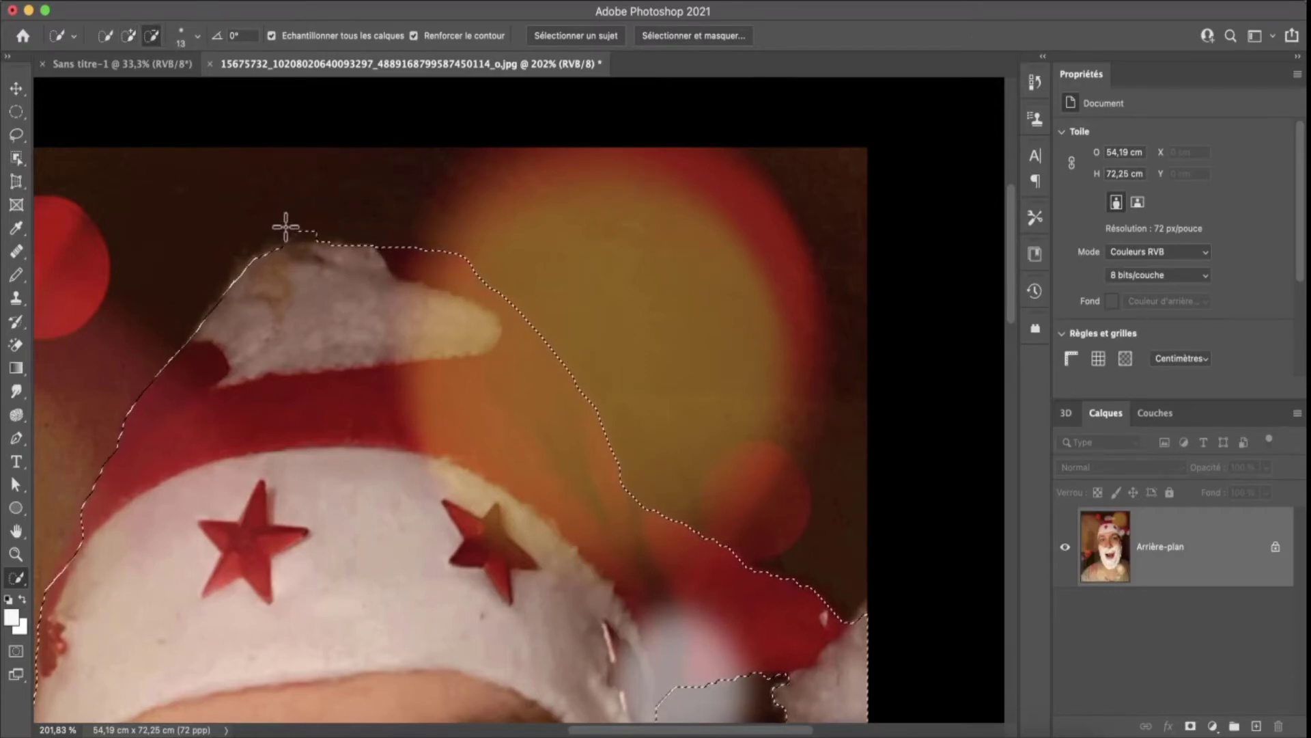
scroll(321, 355, down, 1)
scroll(346, 491, down, 10)
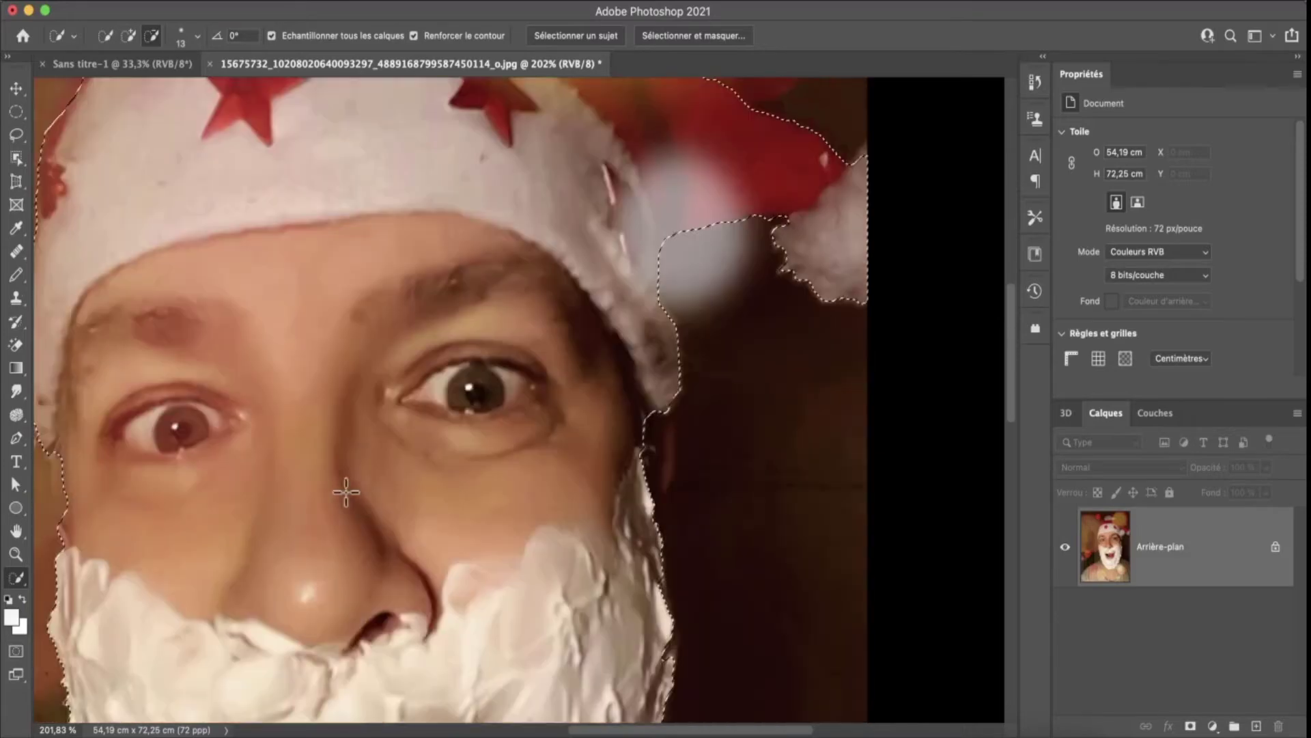
scroll(346, 492, down, 3)
scroll(360, 498, down, 10)
scroll(360, 491, down, 4)
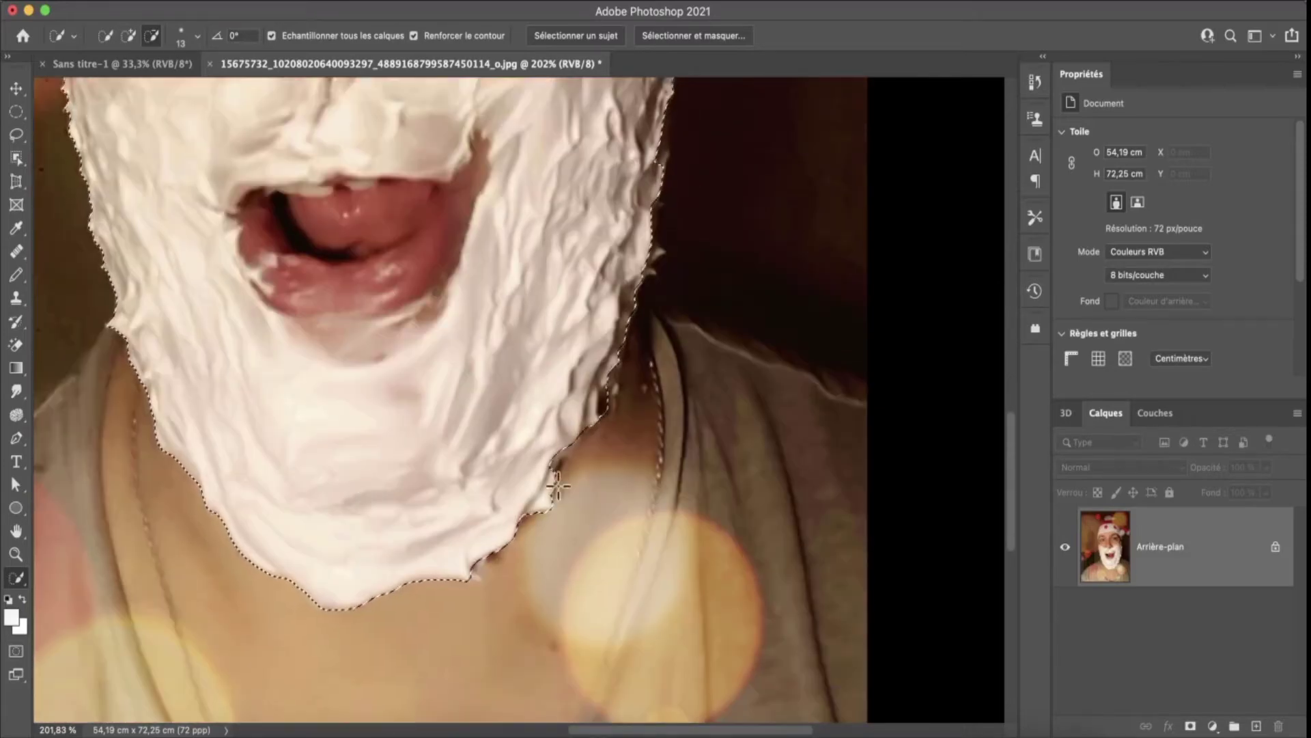
scroll(601, 315, up, 2)
scroll(649, 382, up, 3)
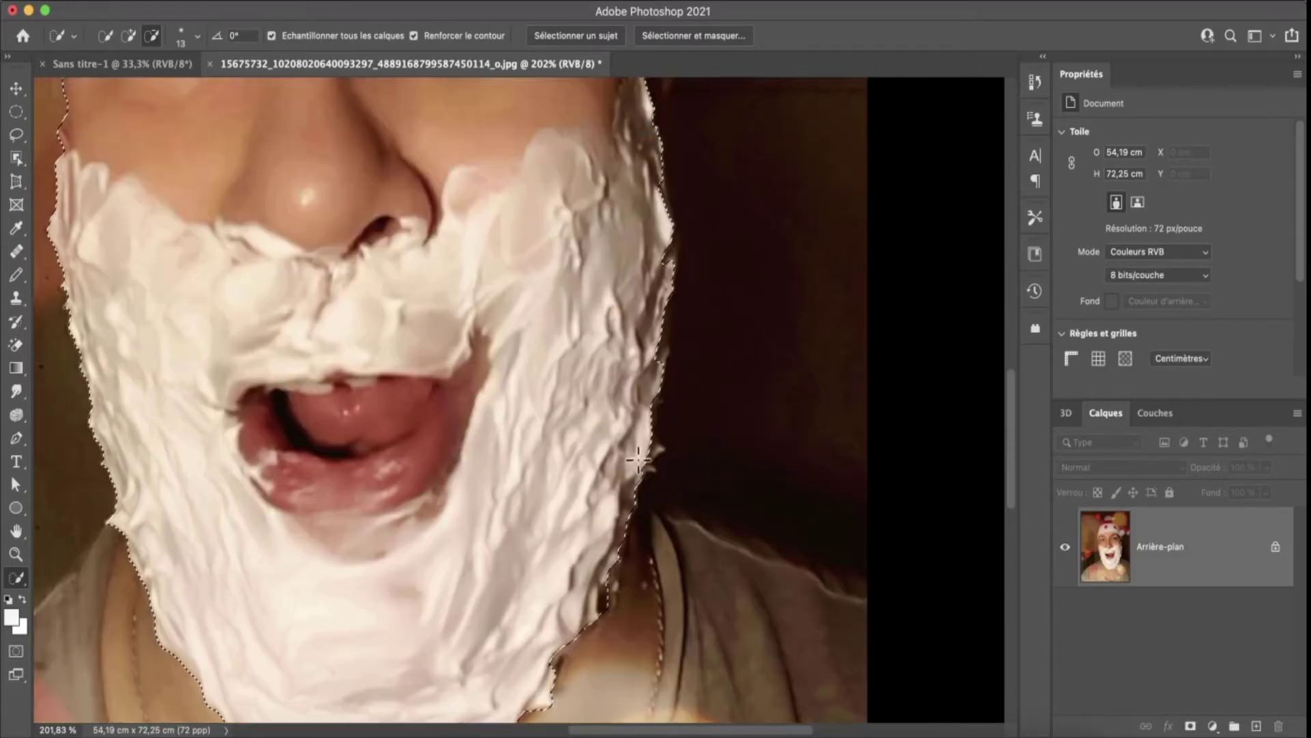
- Review the selection edges in Select and Mask and apply it
click(694, 34)
scroll(734, 285, up, 5)
scroll(734, 285, up, 5)
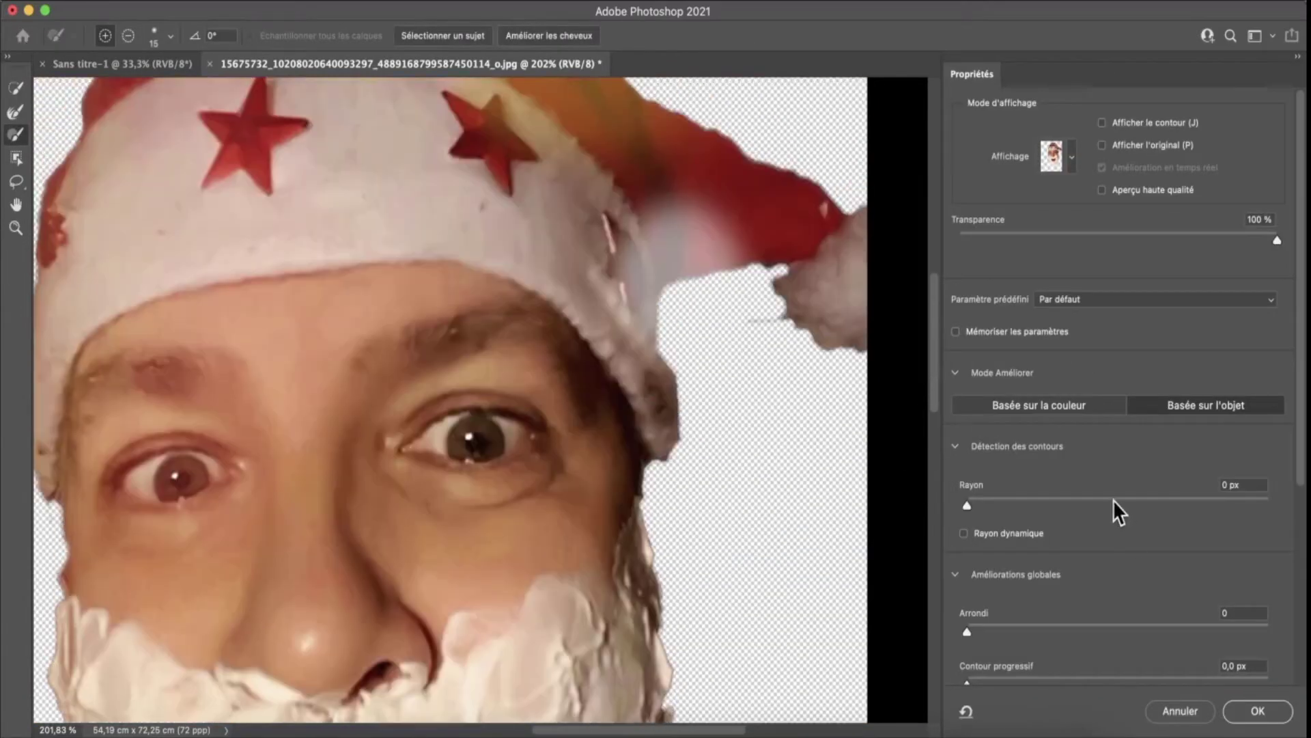
scroll(870, 374, down, 1)
scroll(389, 489, down, 5)
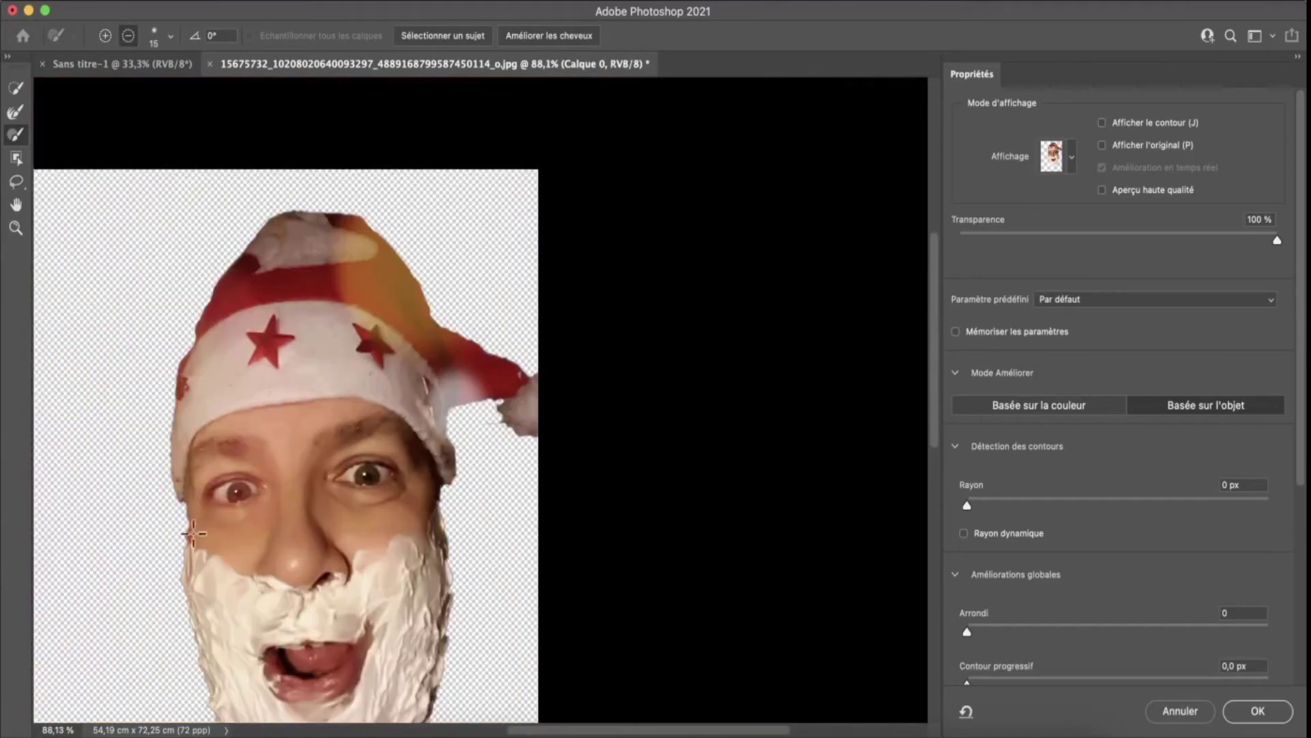
scroll(229, 644, up, 2)
scroll(303, 659, down, 2)
scroll(505, 478, up, 2)
scroll(580, 481, up, 2)
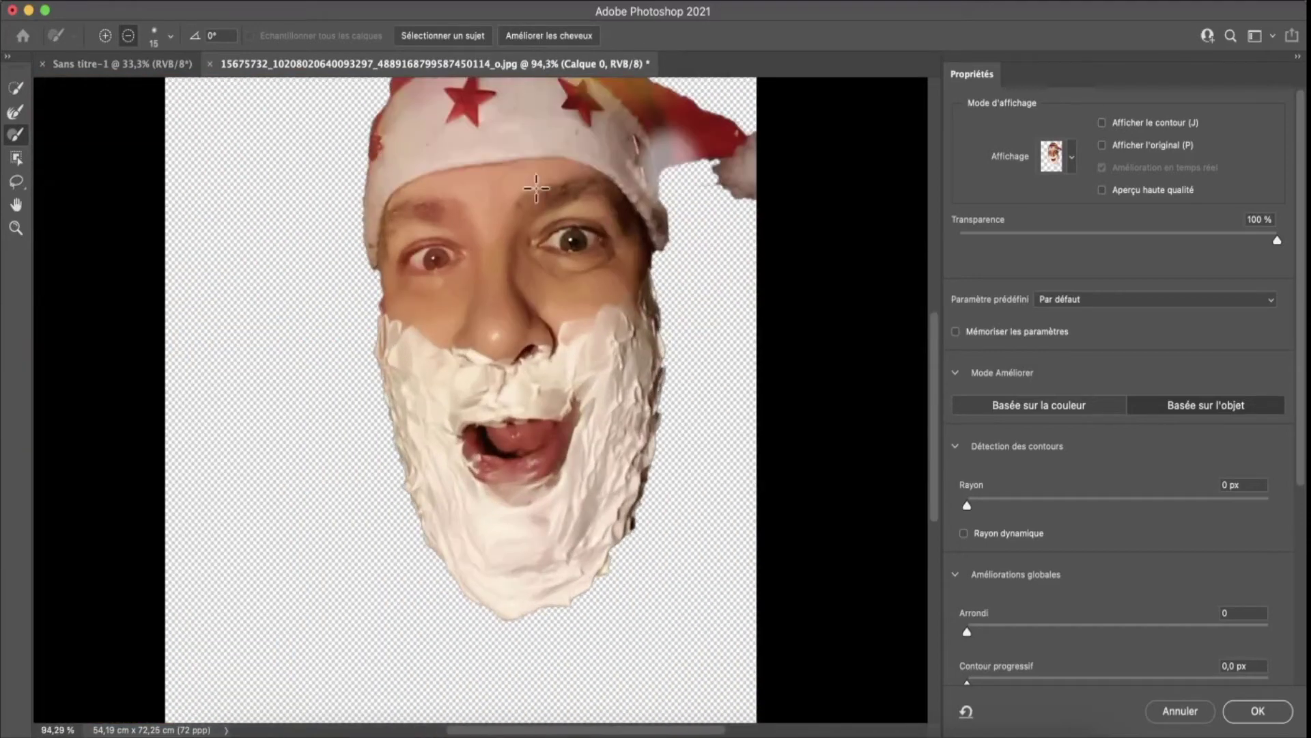
scroll(588, 484, up, 2)
scroll(712, 273, up, 4)
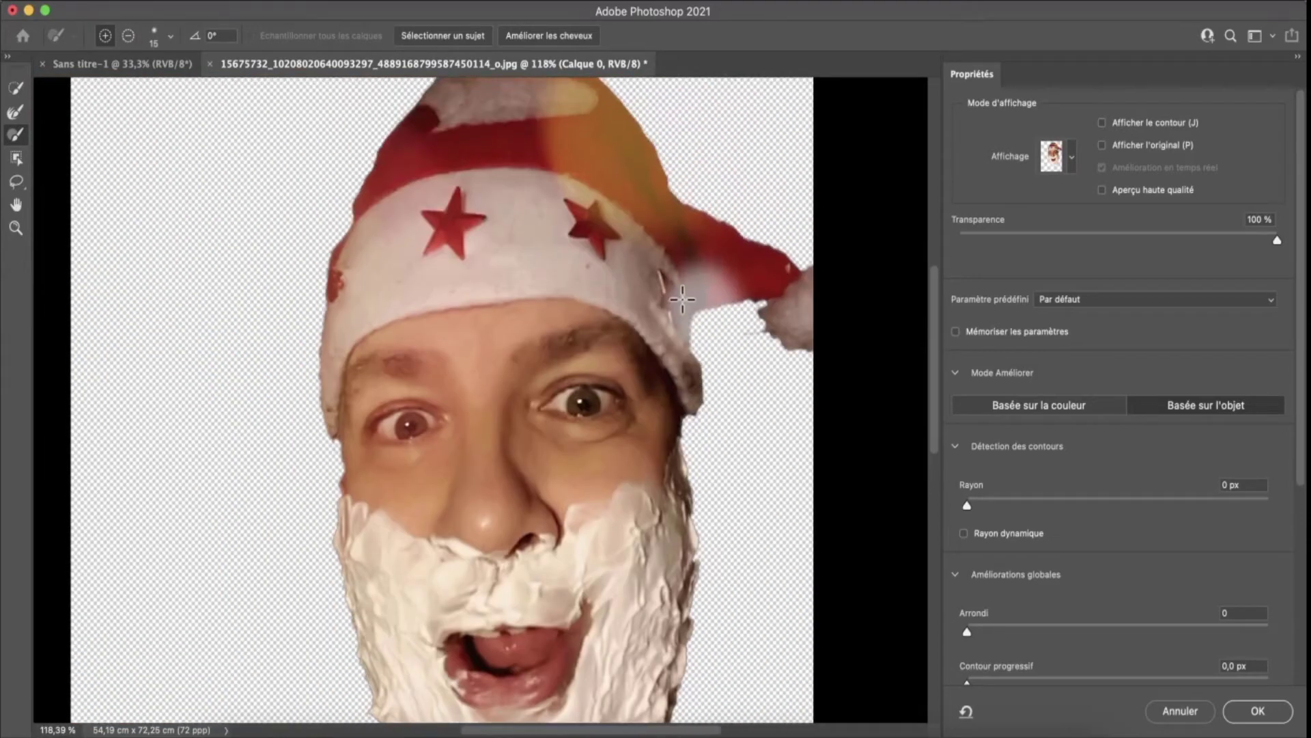
scroll(688, 305, down, 2)
scroll(976, 632, down, 1)
scroll(969, 615, down, 1)
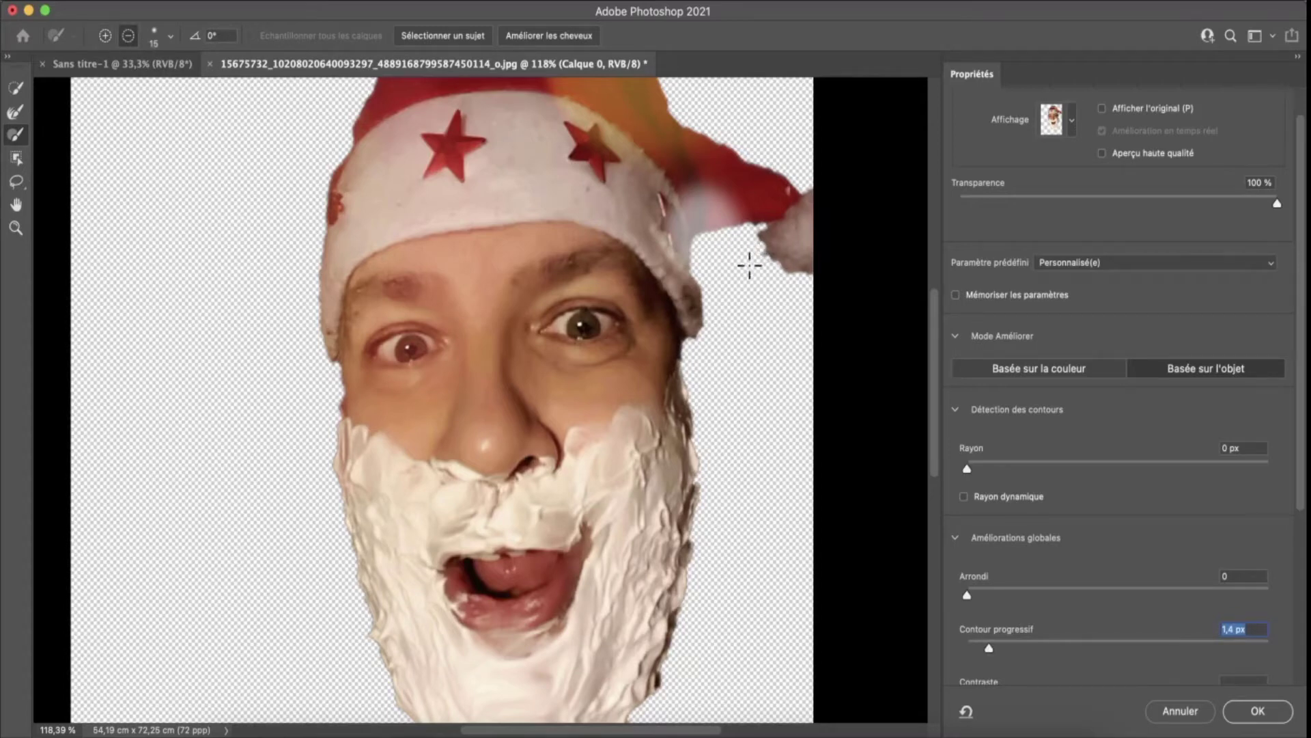
scroll(724, 409, down, 3)
scroll(691, 571, up, 2)
scroll(710, 454, up, 6)
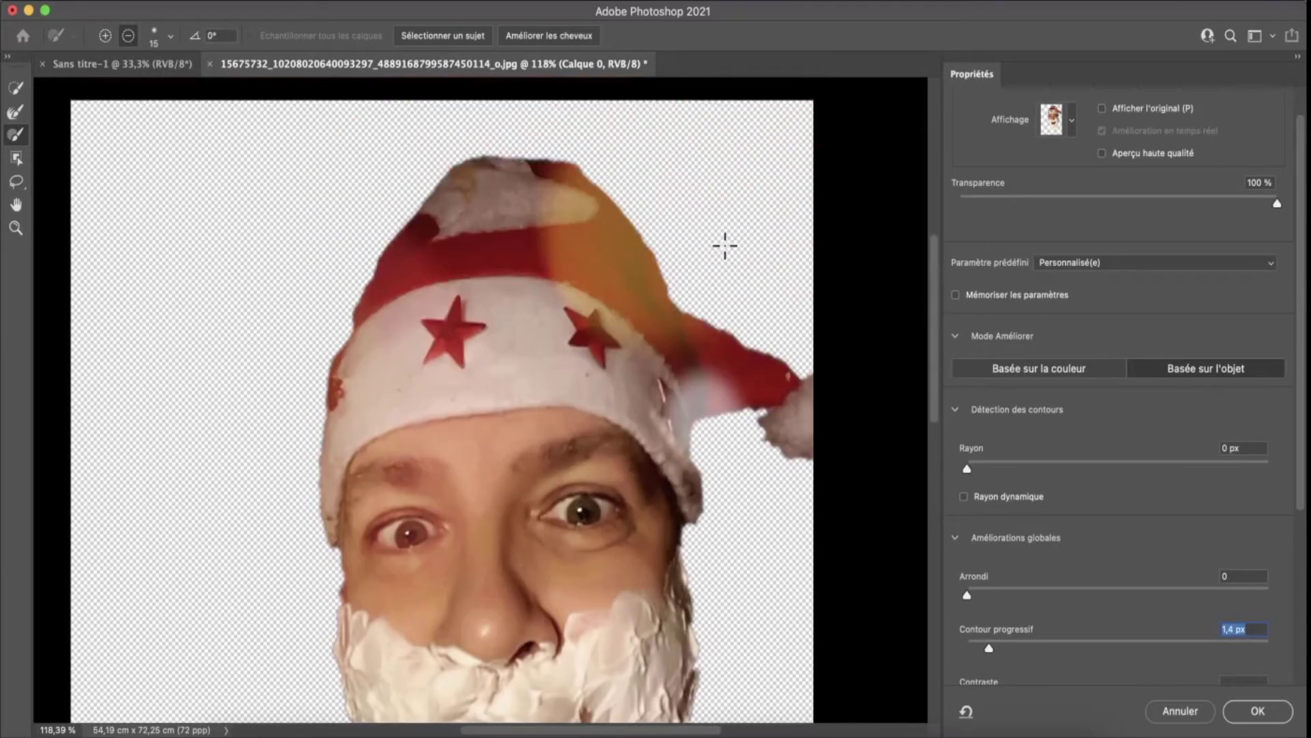
click(1258, 710)
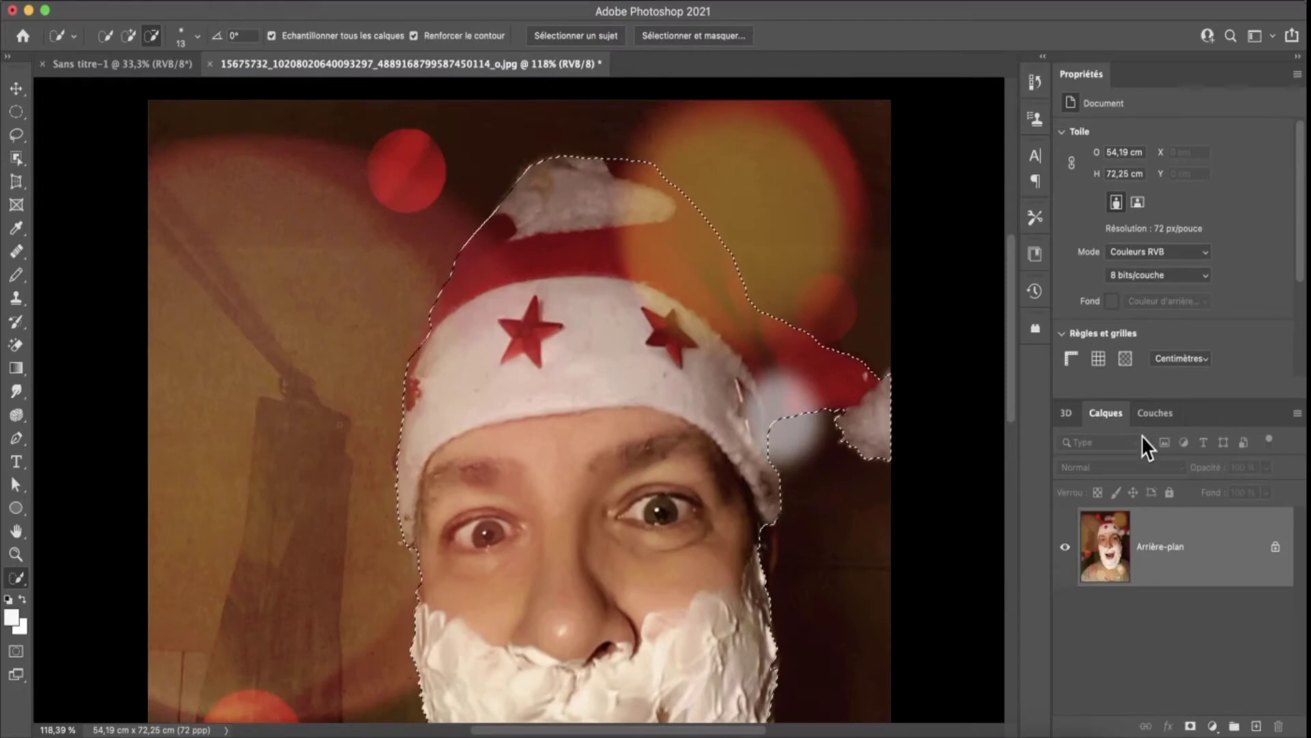
- Refine the selection again with slight Arrondi smoothing, outputting to Nouveau calque
click(691, 36)
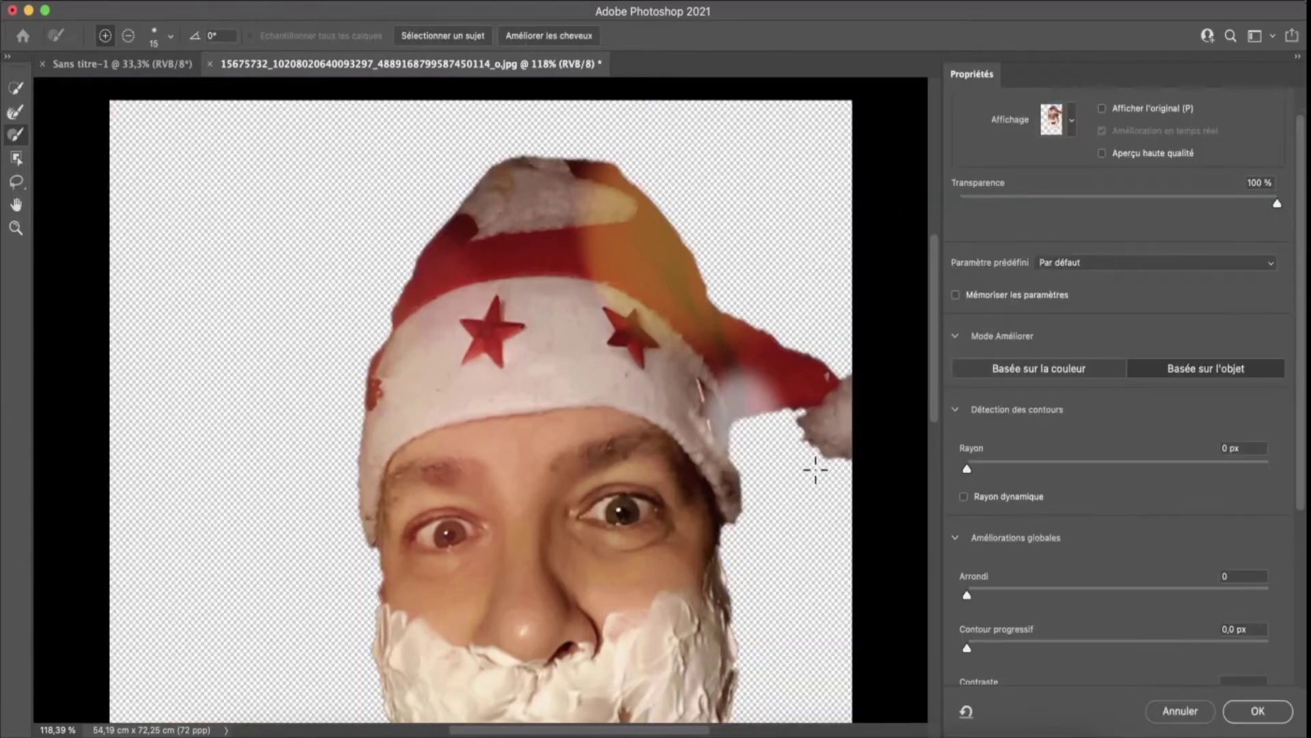
scroll(1008, 570, down, 1)
click(970, 554)
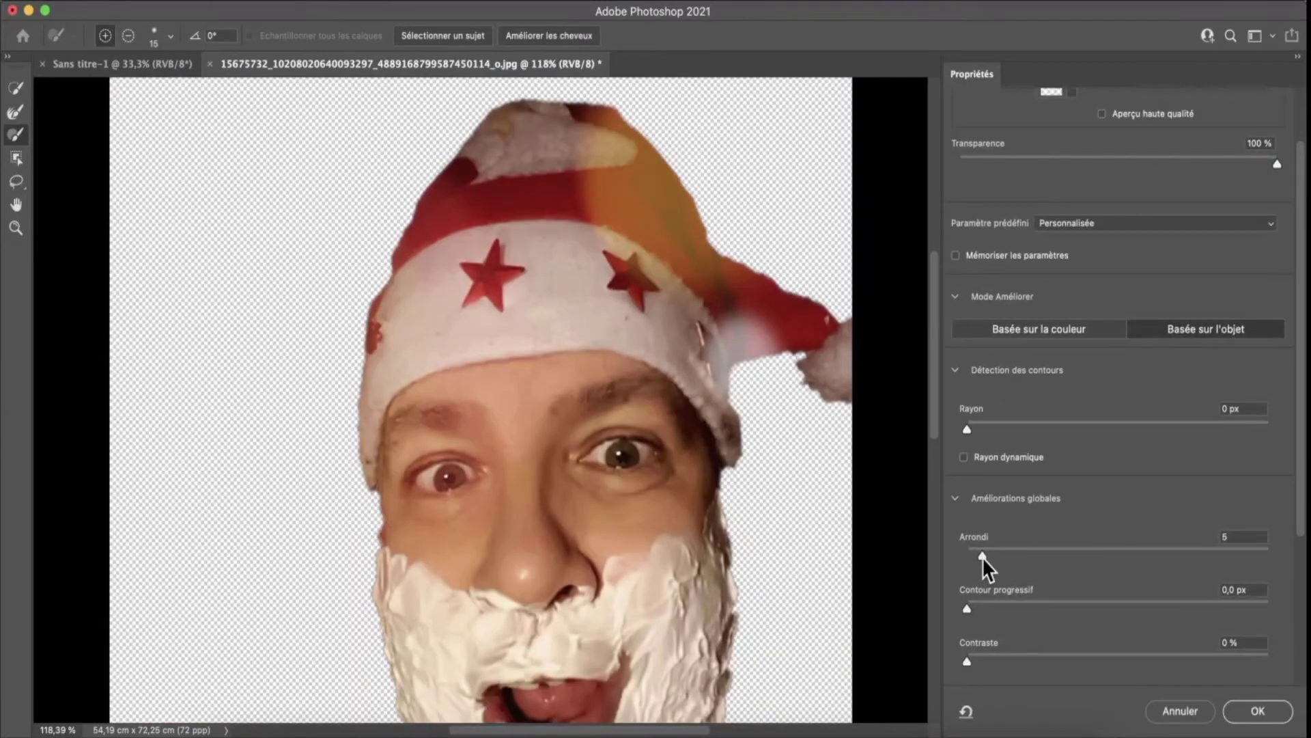
scroll(793, 448, down, 5)
scroll(824, 478, down, 5)
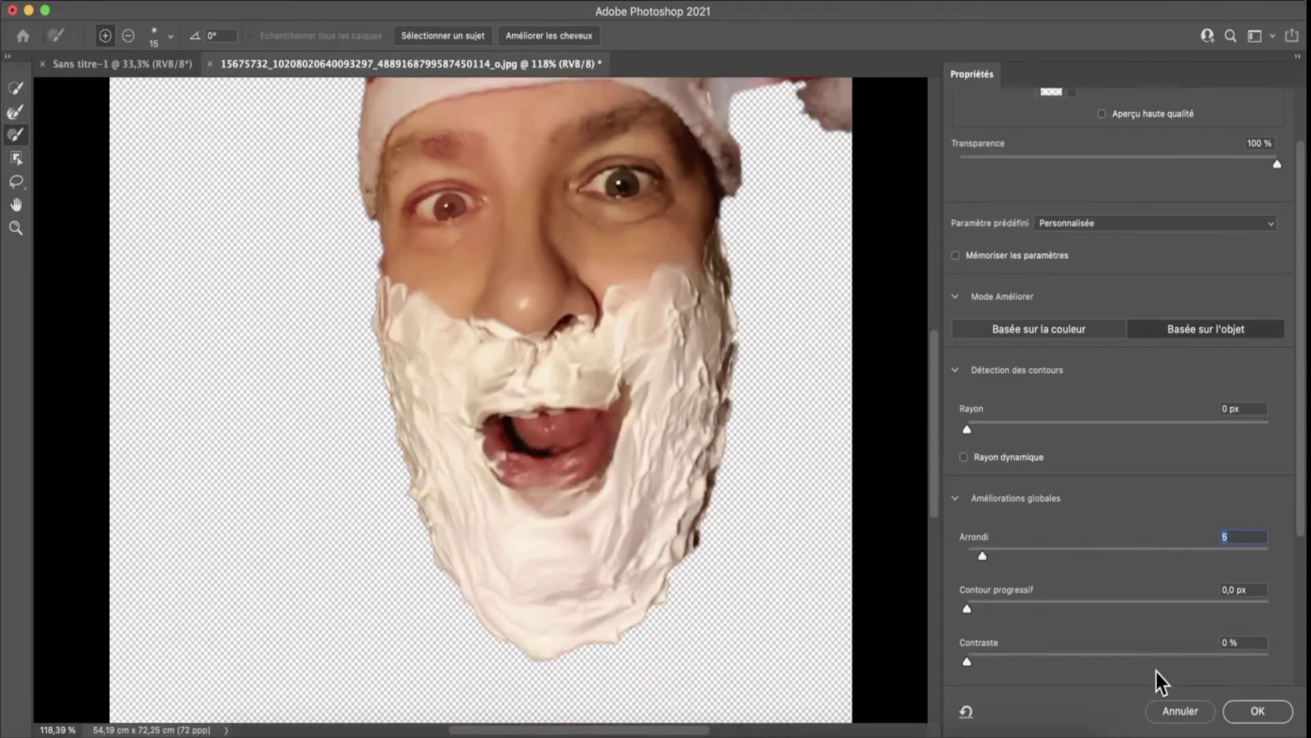
scroll(1073, 484, down, 1)
scroll(1179, 689, down, 3)
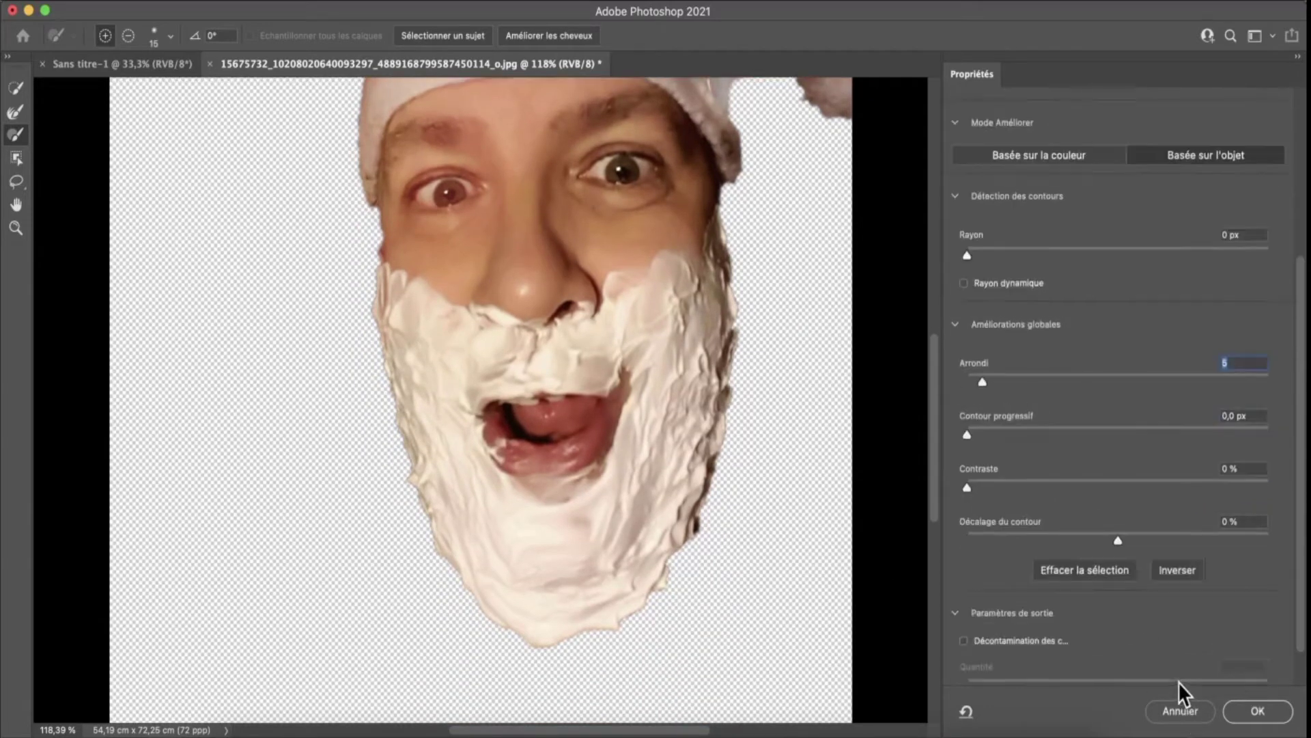
scroll(1108, 661, down, 1)
click(1186, 666)
click(1137, 705)
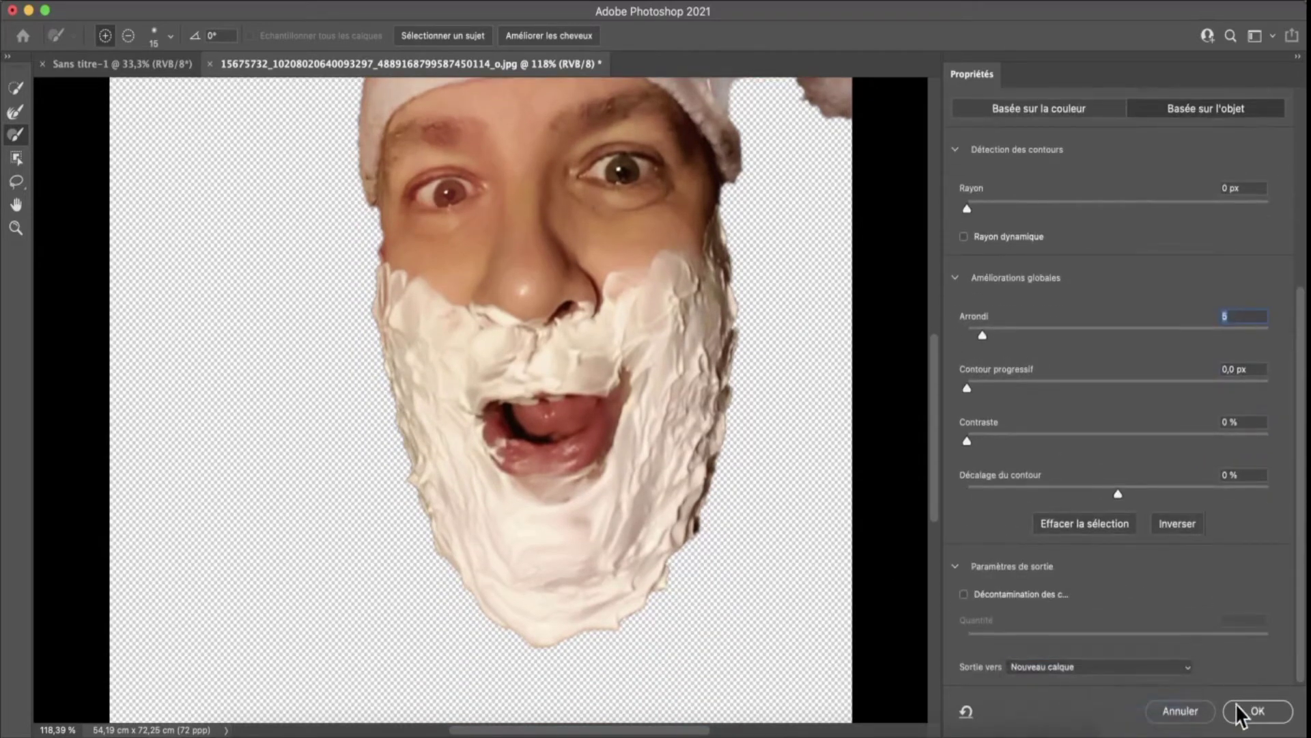
click(1257, 710)
- Duplicate the cut-out layer into the Sans titre-1 document
right_click(1109, 539)
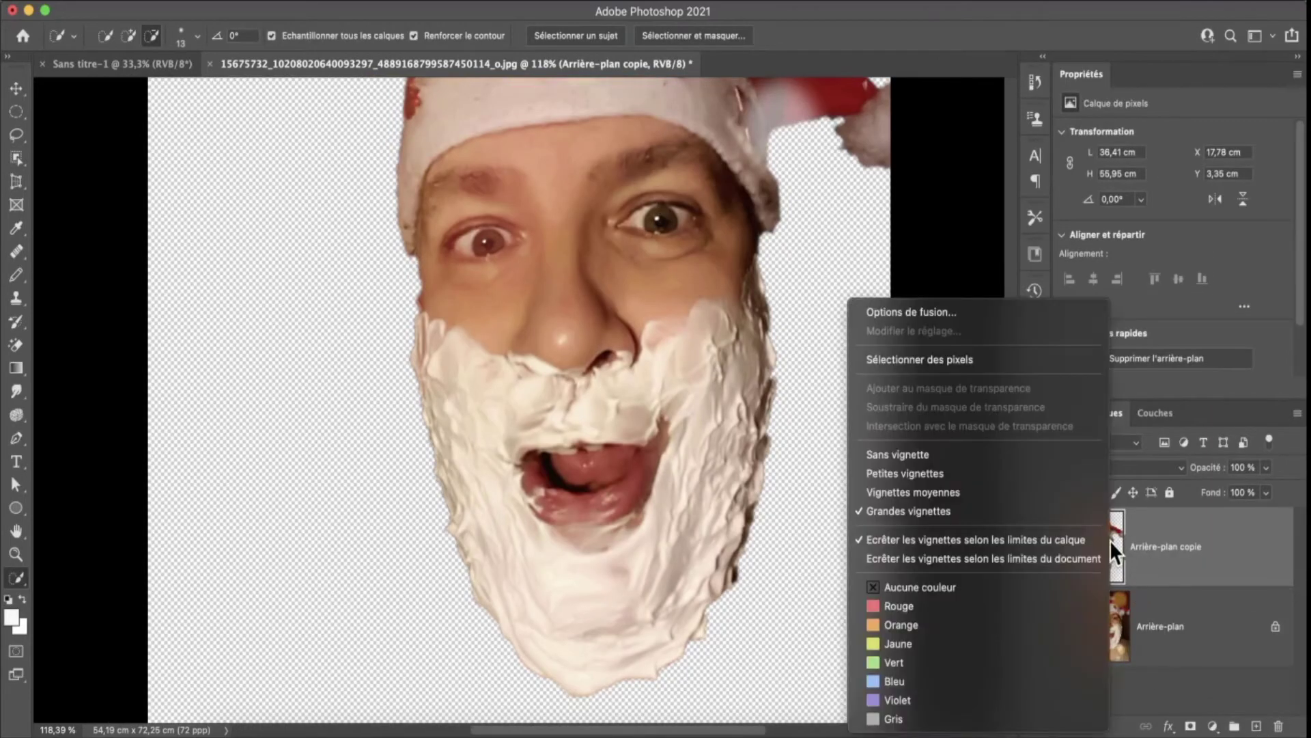
right_click(1203, 559)
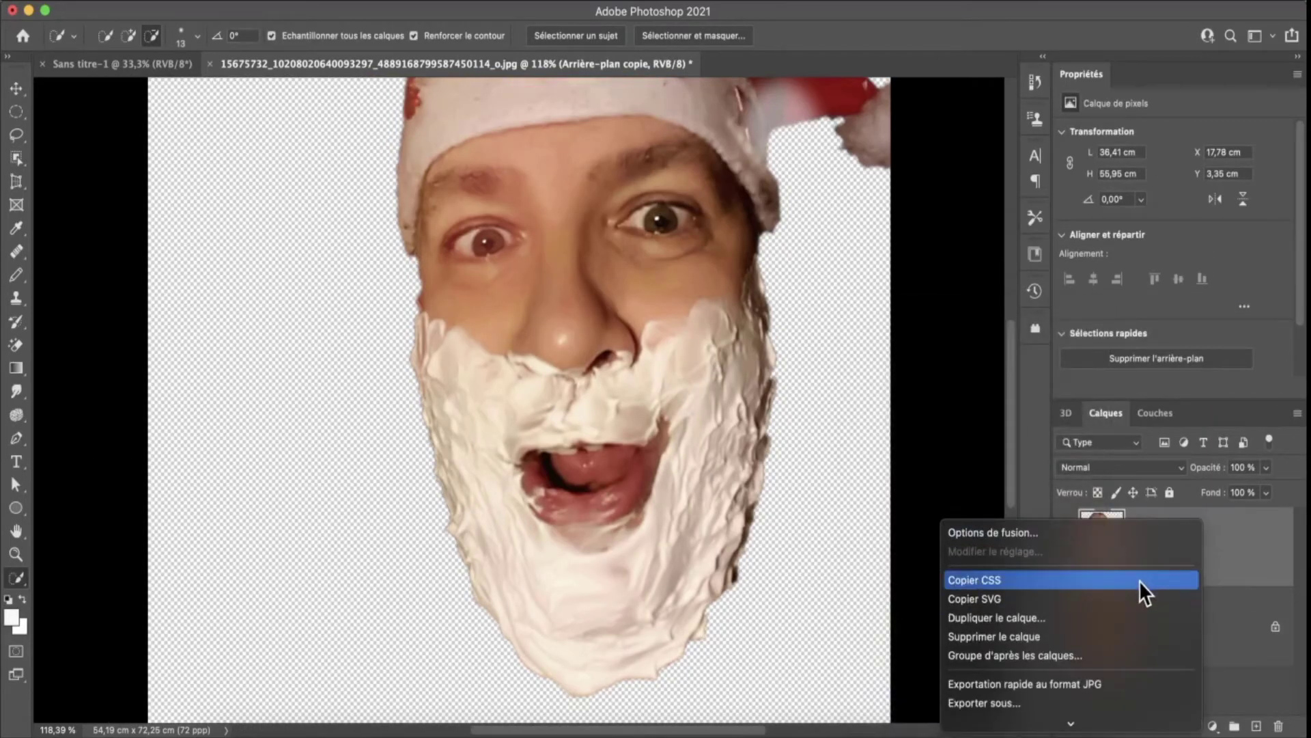
click(1117, 614)
click(754, 367)
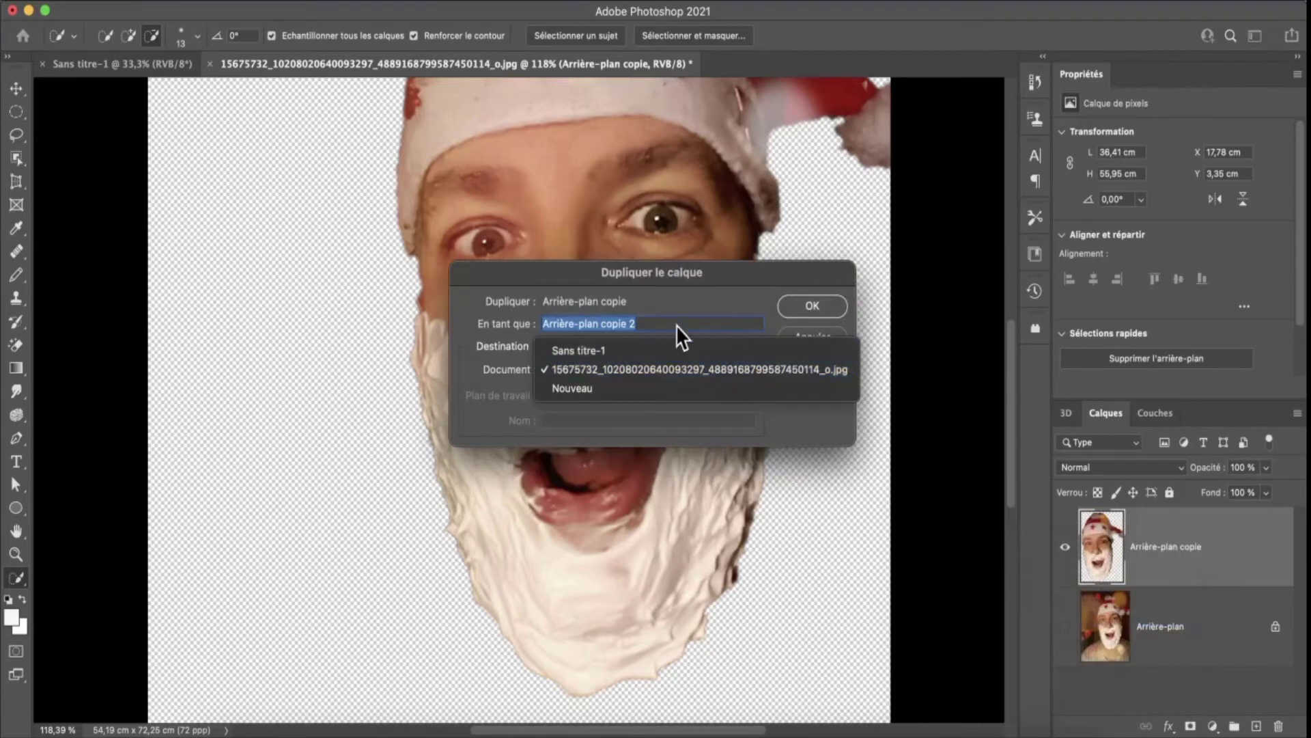
click(680, 346)
click(803, 305)
- In Sans titre-1, enlarge the Santa cut-out to about 193% and reposition it
click(178, 64)
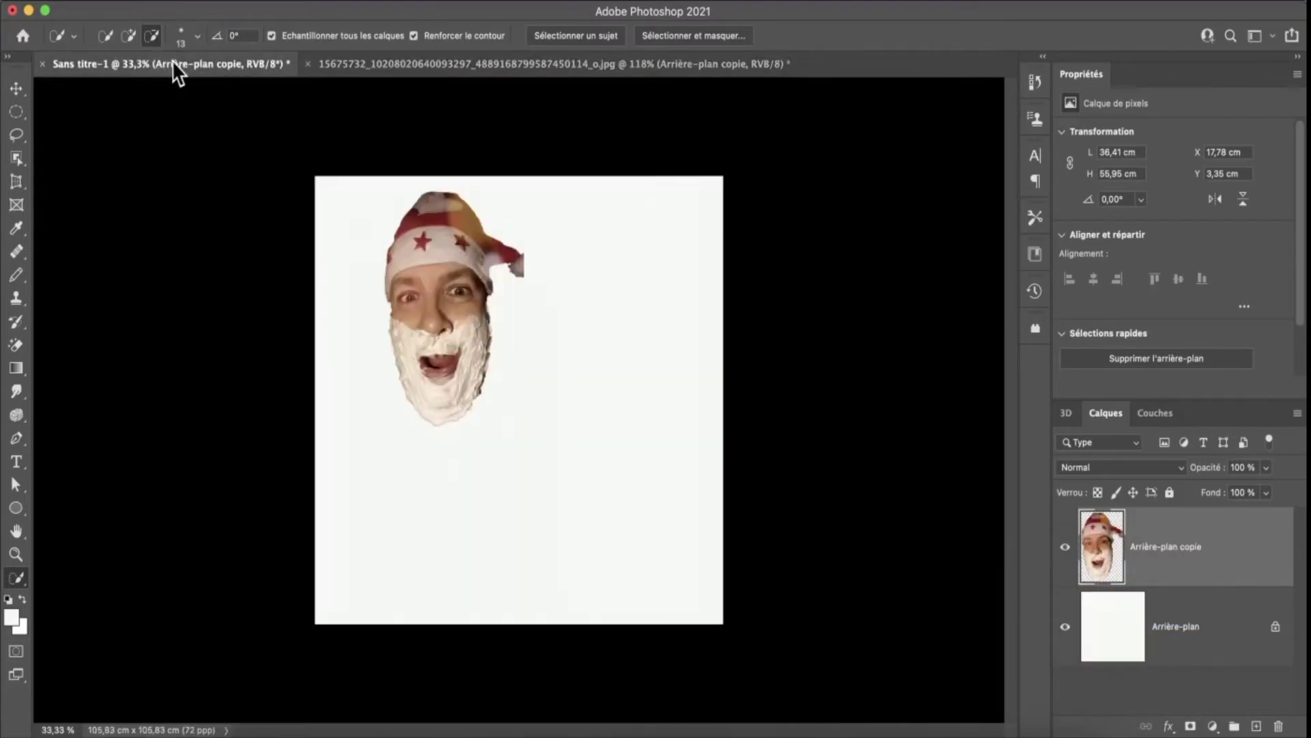
click(16, 88)
drag(414, 269, 471, 342)
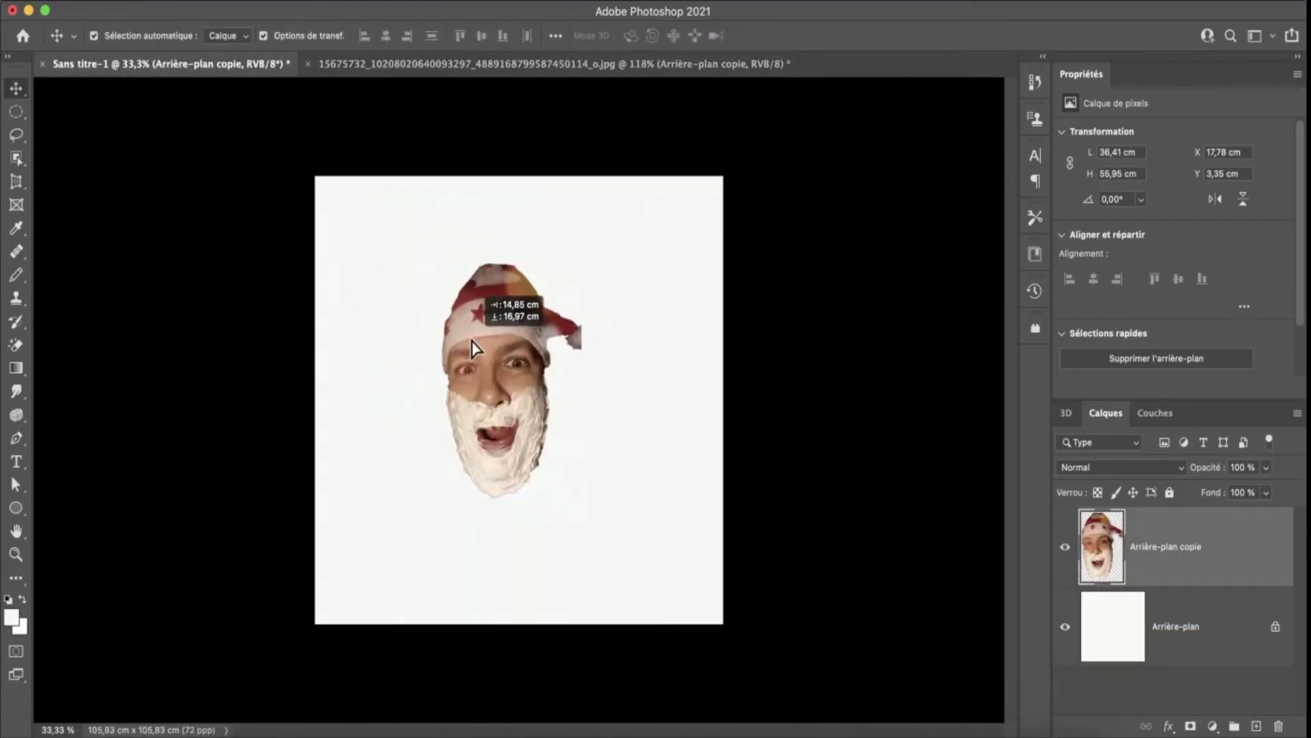
drag(580, 499, 626, 585)
drag(437, 258, 362, 193)
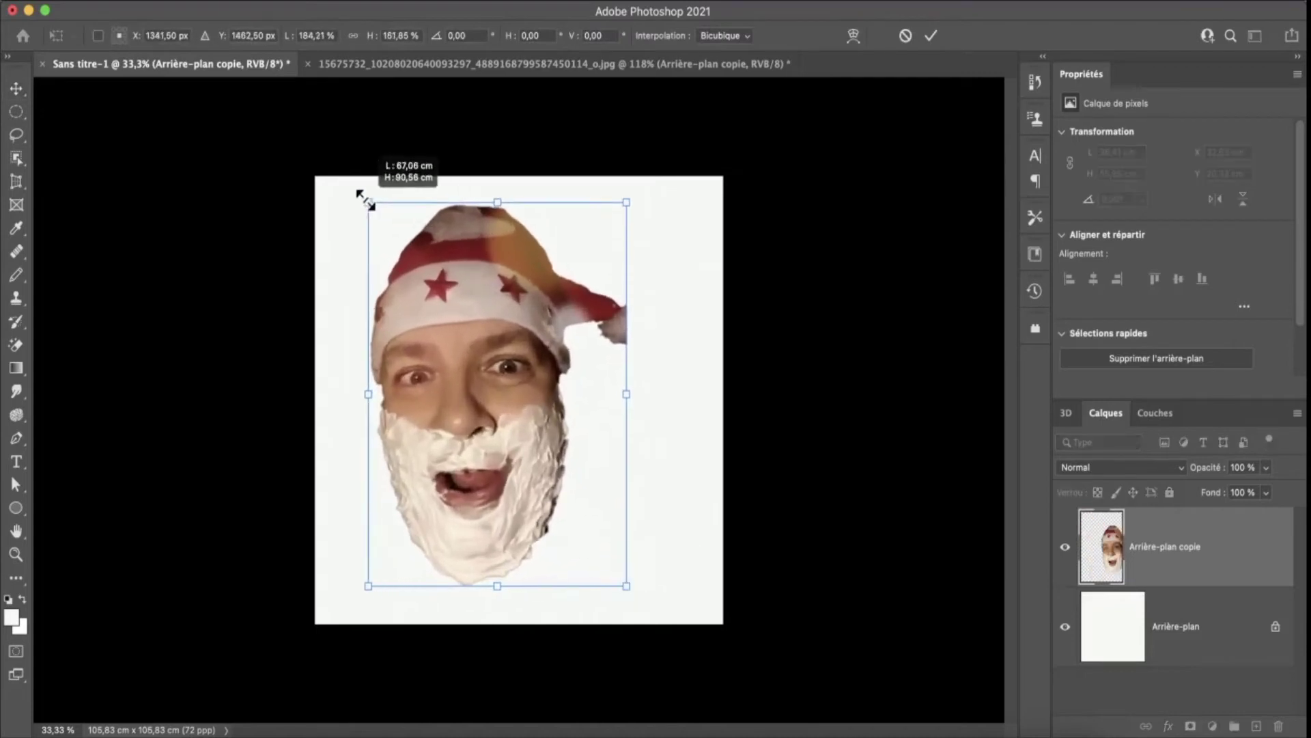
drag(508, 357, 528, 357)
mouse_move(404, 386)
mouse_down()
mouse_move(374, 389)
mouse_move(414, 384)
mouse_up()
drag(539, 281, 594, 282)
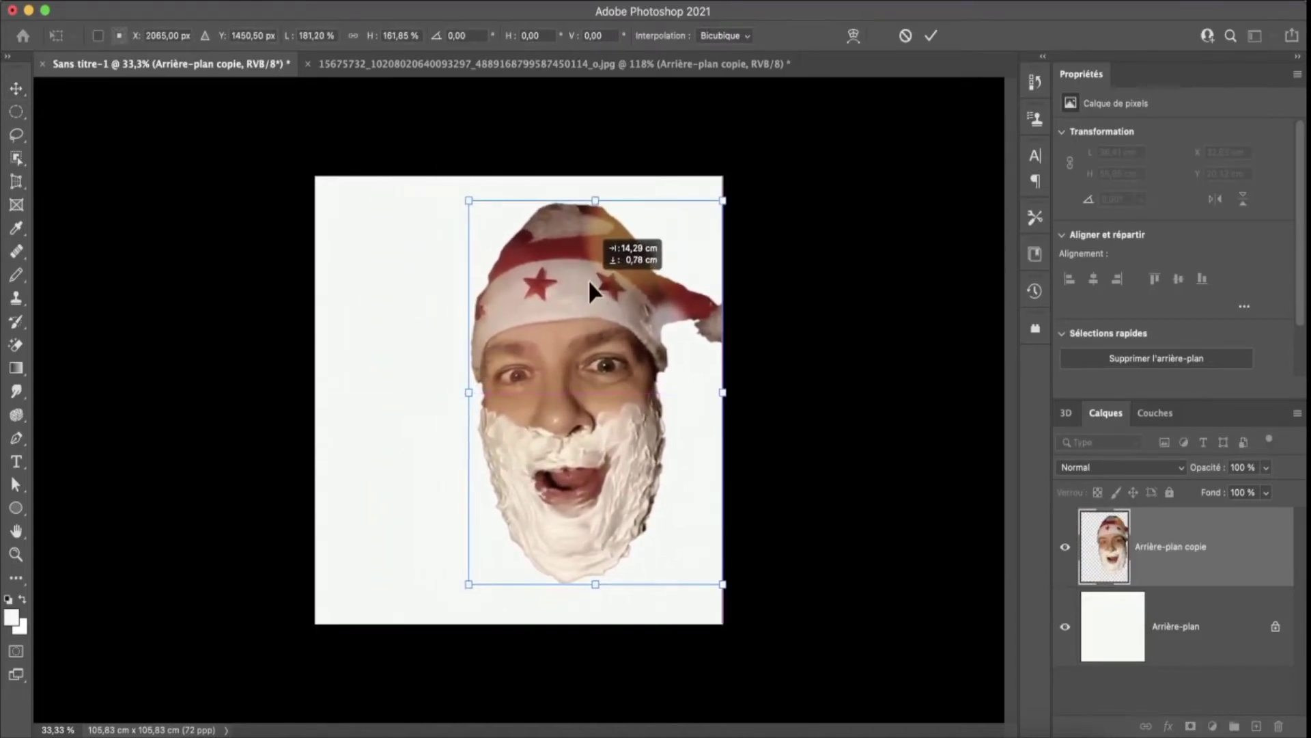
drag(469, 584, 452, 569)
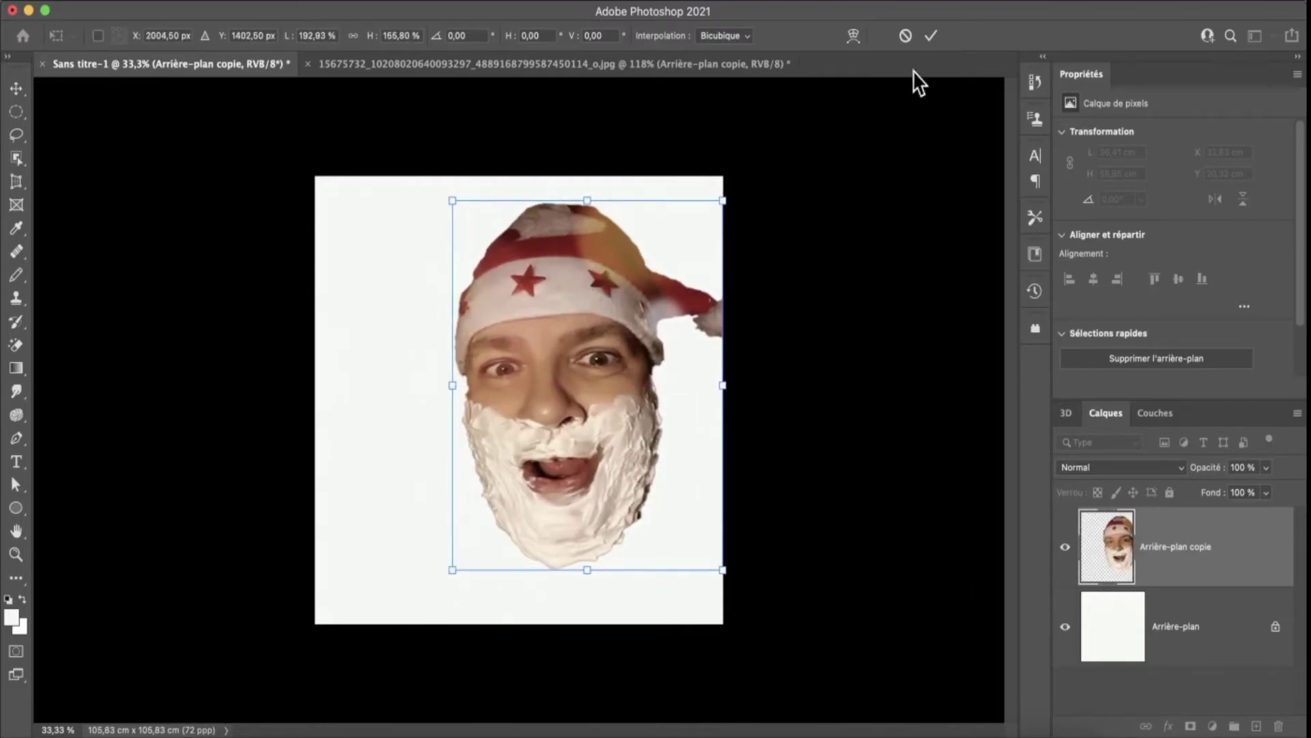
click(931, 36)
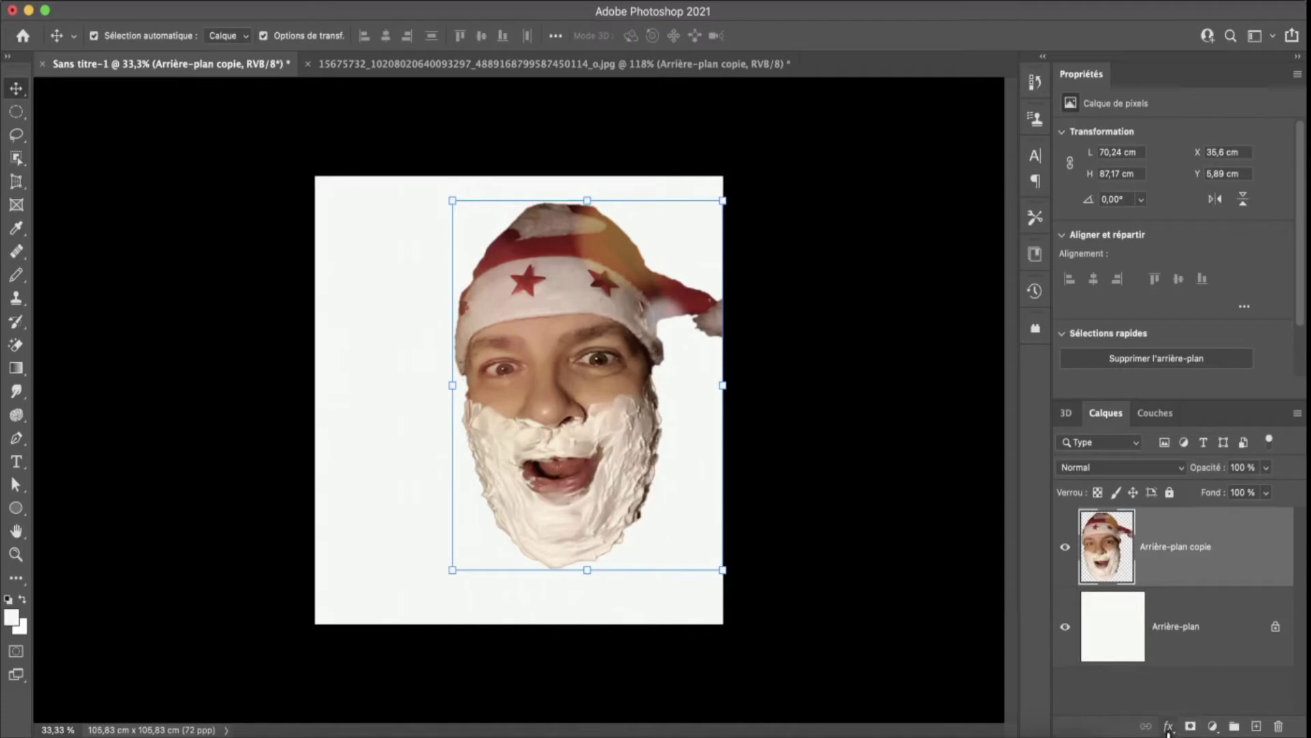
- Unlock the Arrière-plan background layer so it becomes Calque 0
click(1172, 635)
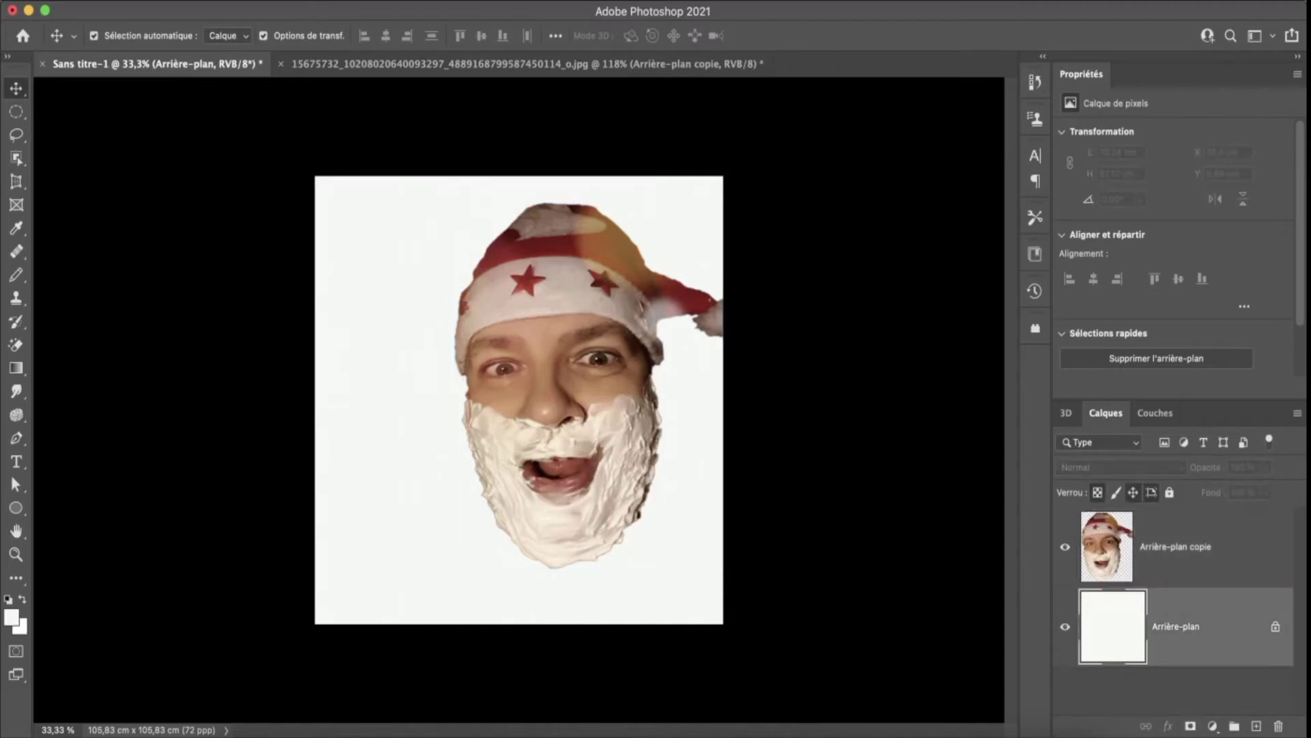
double_click(1288, 626)
click(830, 363)
click(1275, 626)
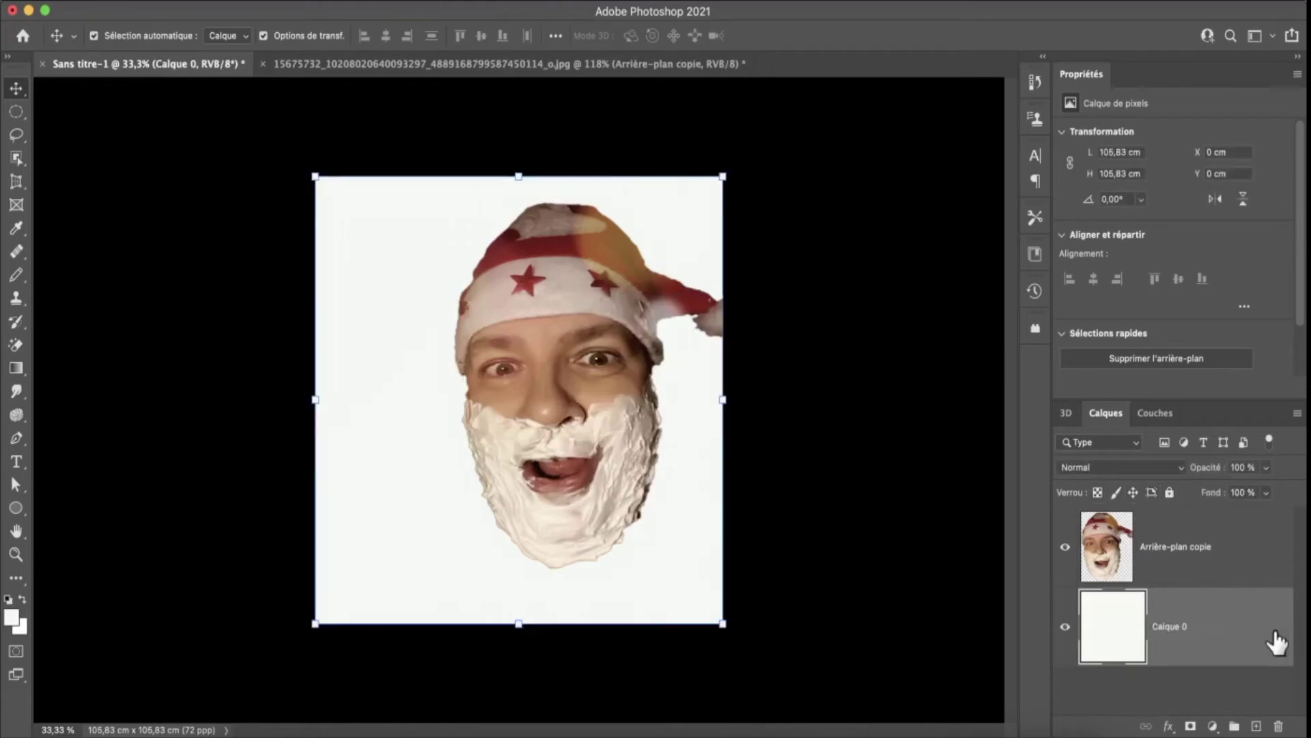
click(1169, 726)
- Add a gradient overlay to Calque 0 with Réfléchi style and 82% opacity
click(1227, 636)
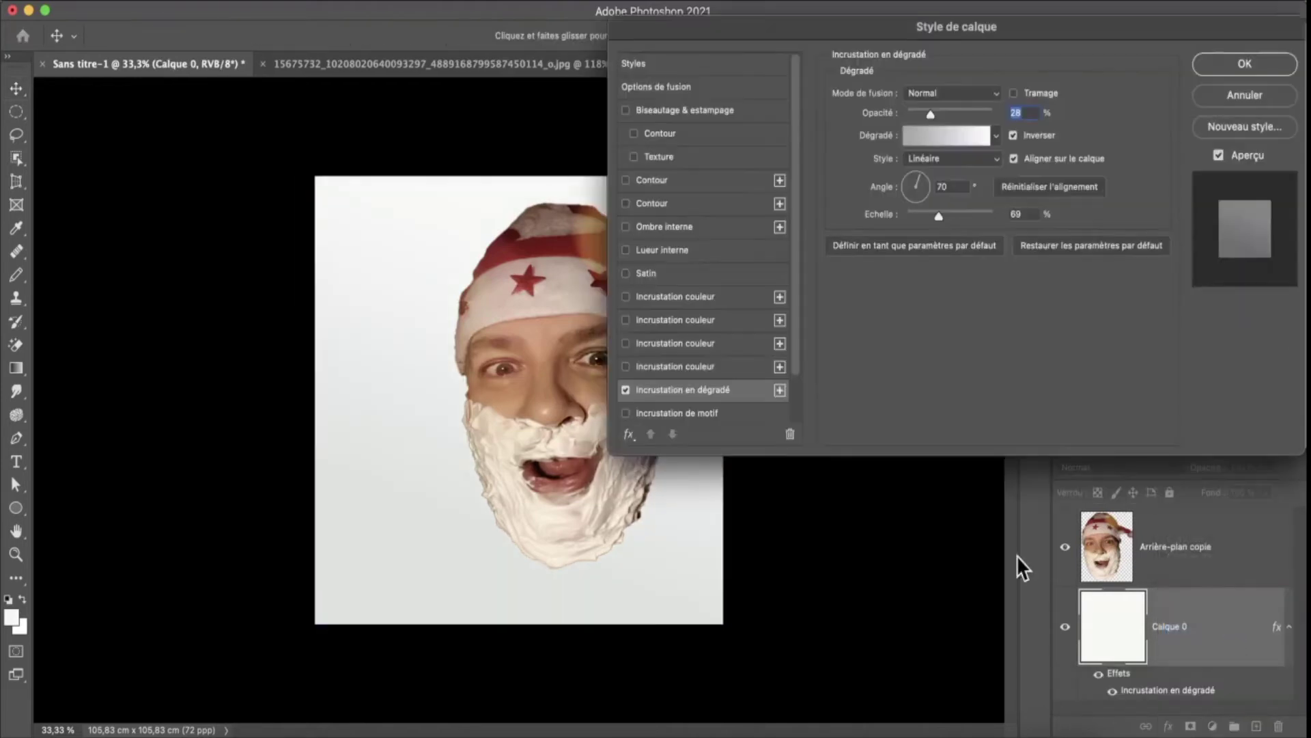
click(946, 137)
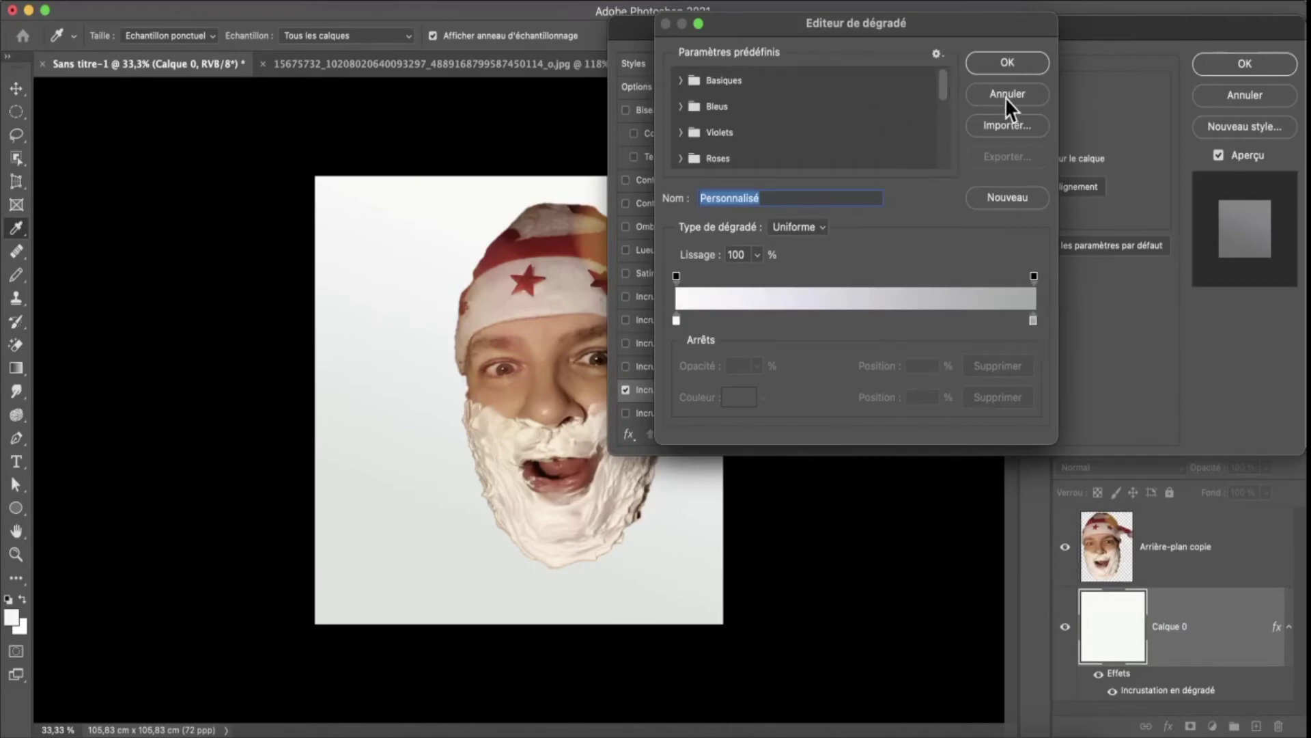
click(1004, 63)
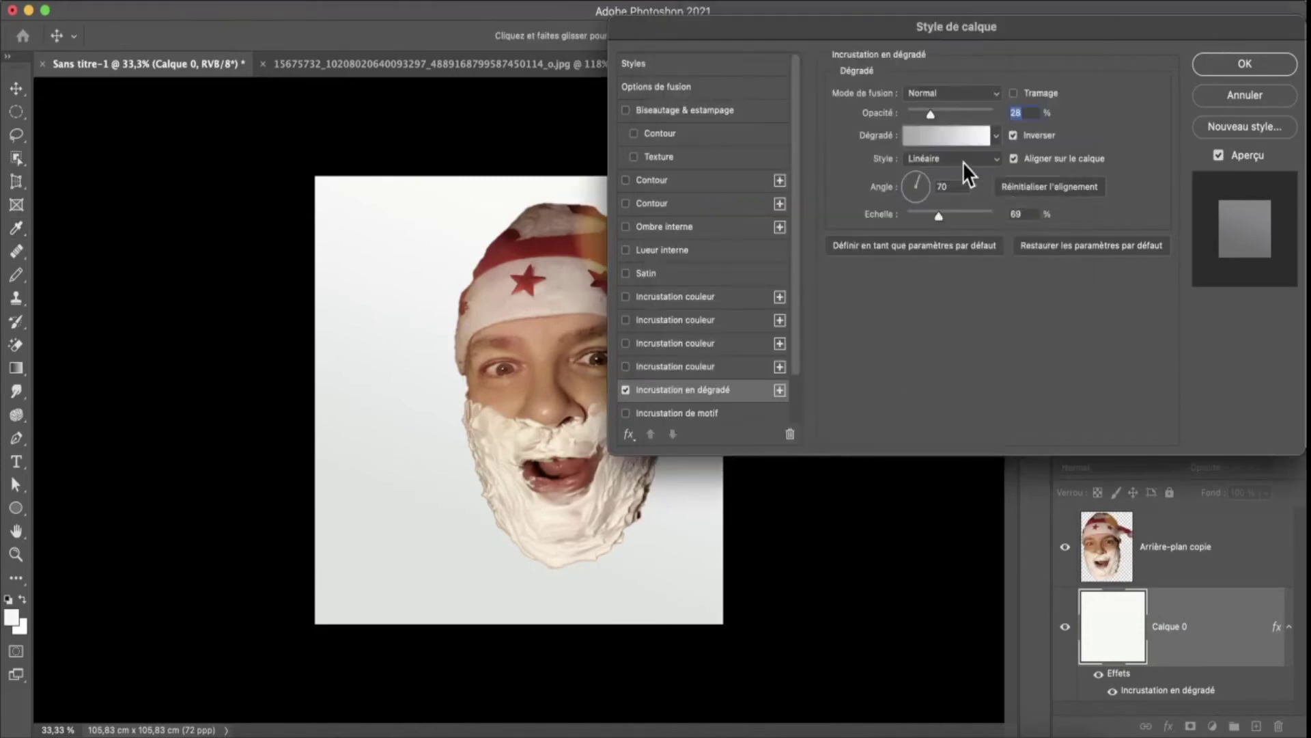
click(949, 158)
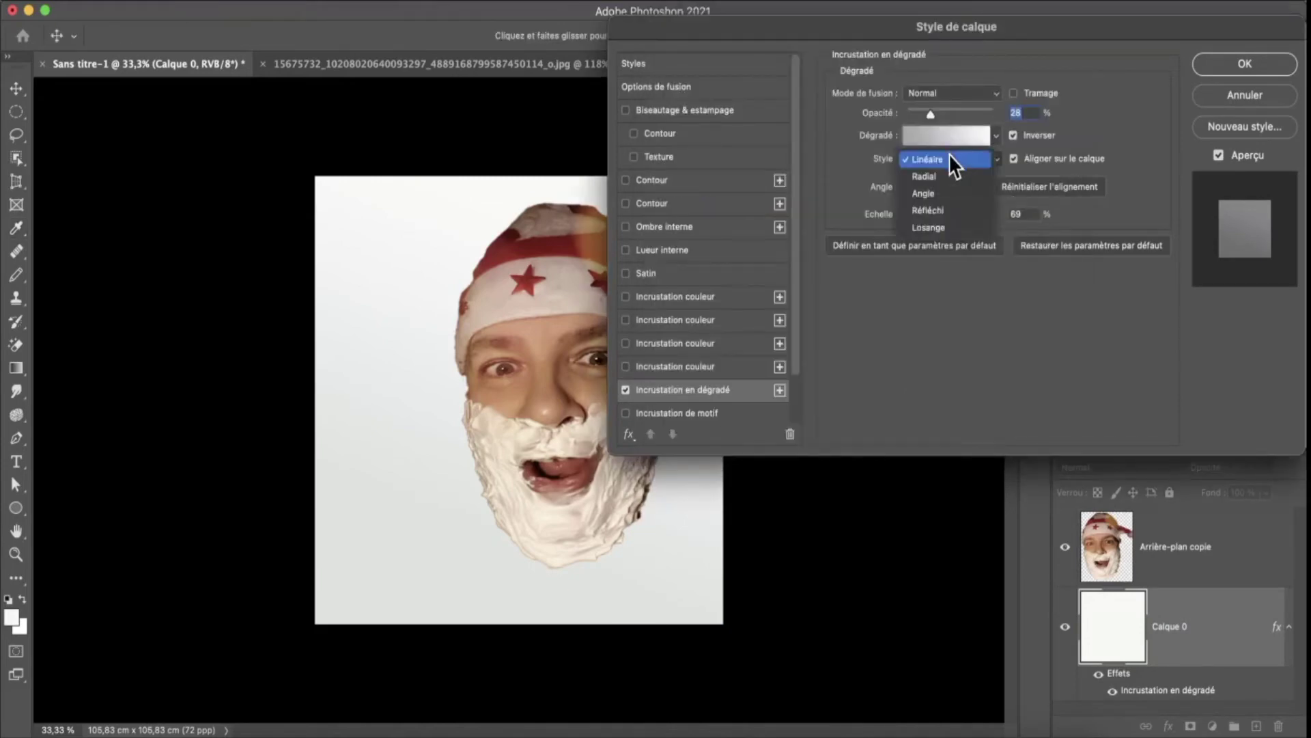
click(946, 208)
drag(930, 114, 979, 111)
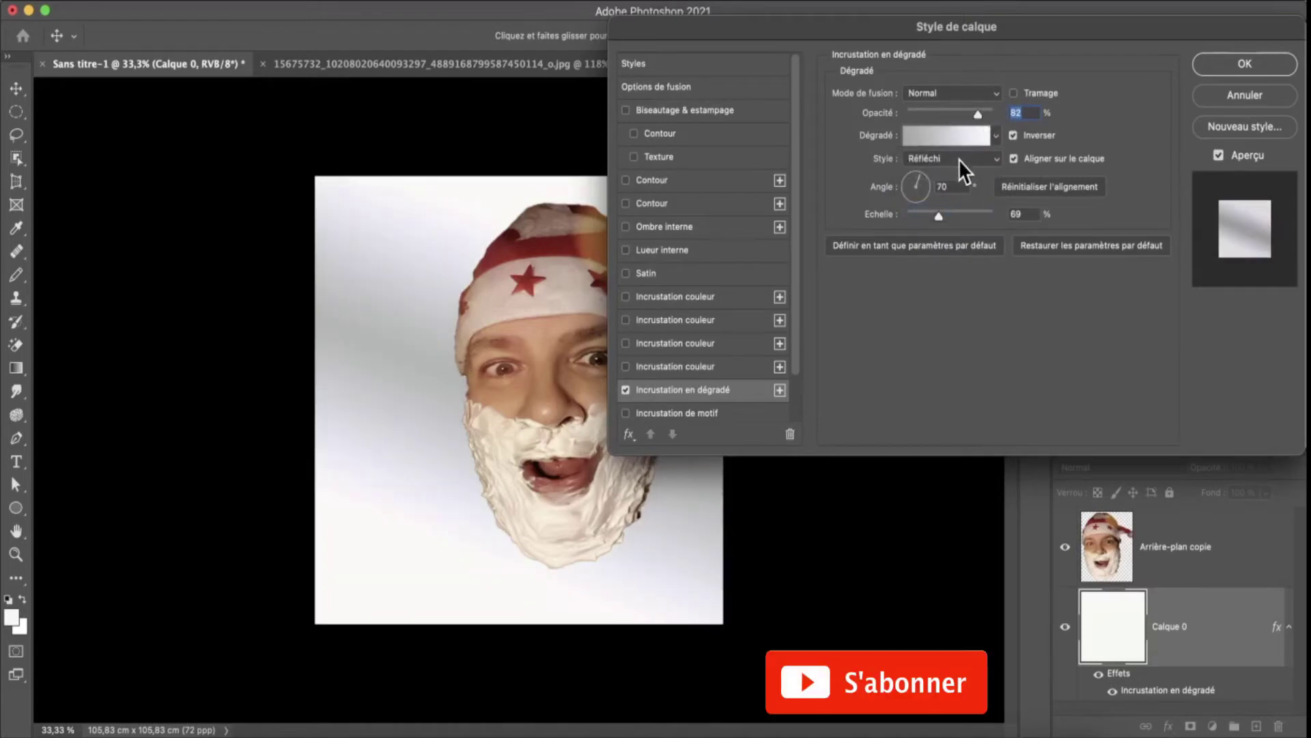
- Set the gradient's right colour stop to bright yellow e4eb20
click(946, 135)
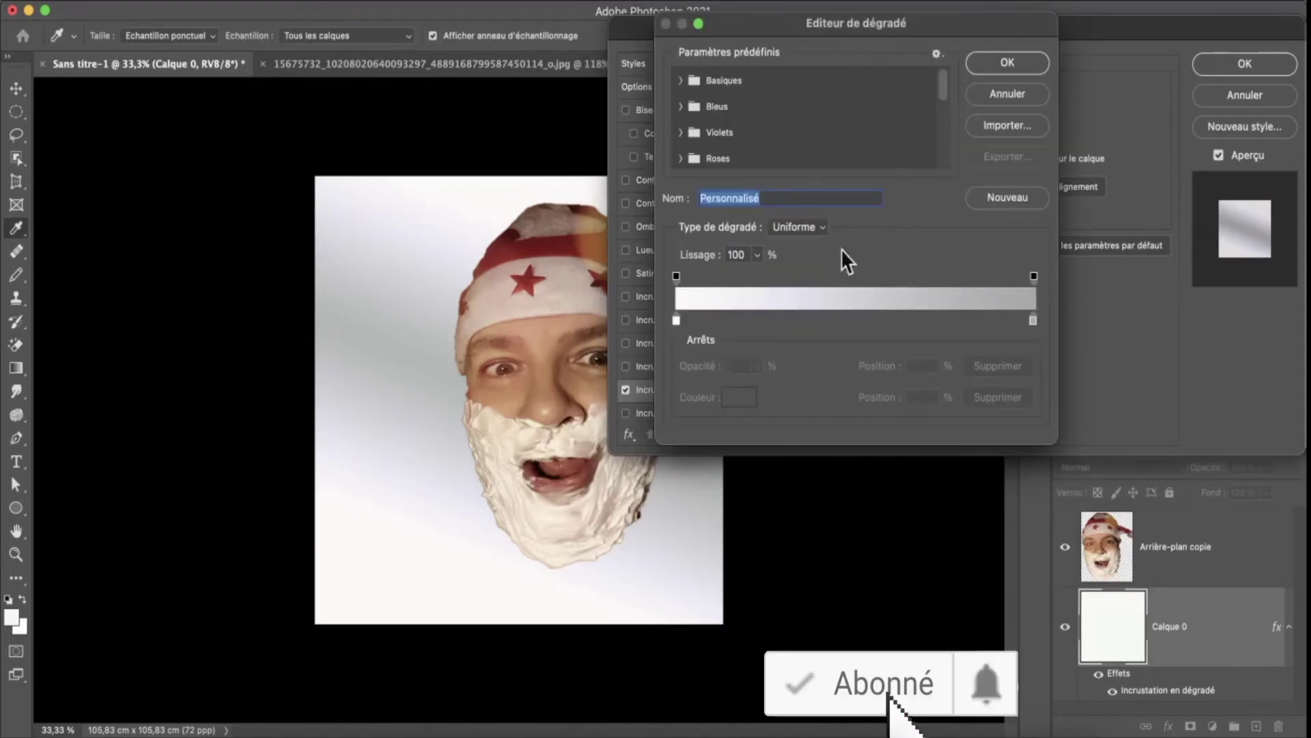
click(1033, 319)
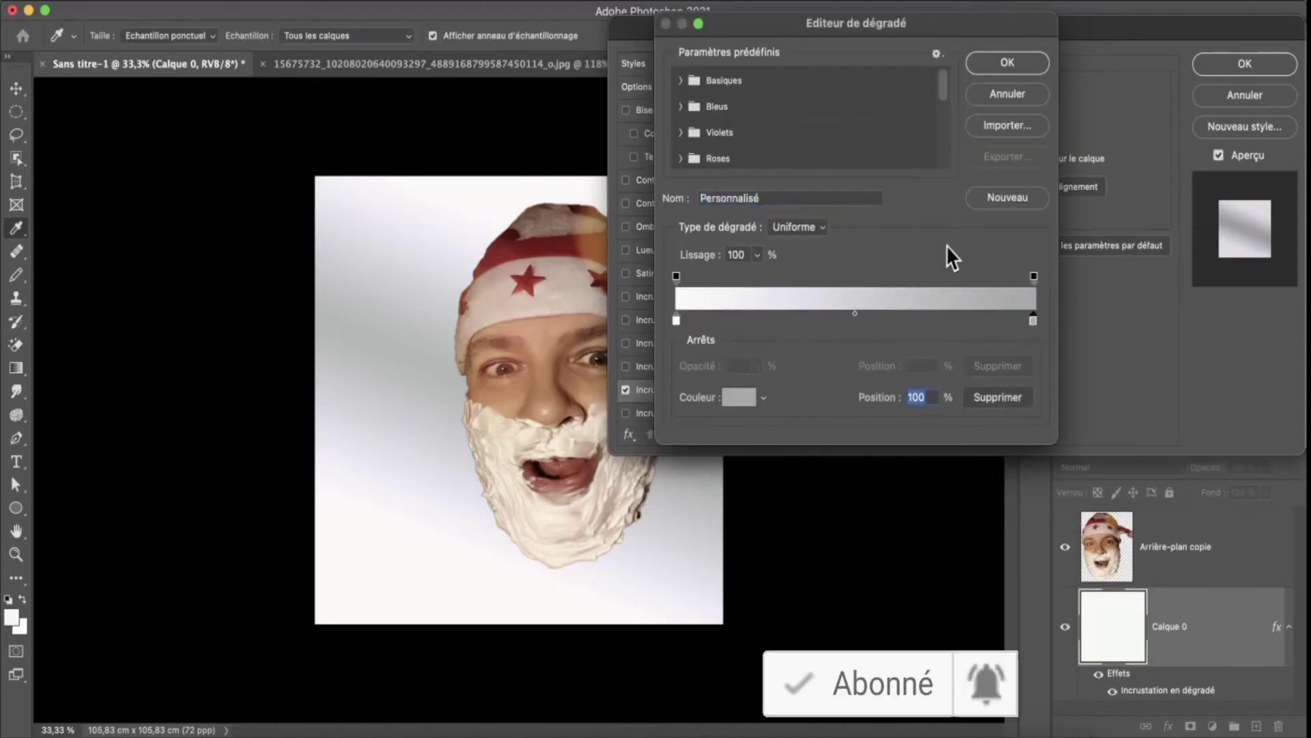
double_click(1031, 319)
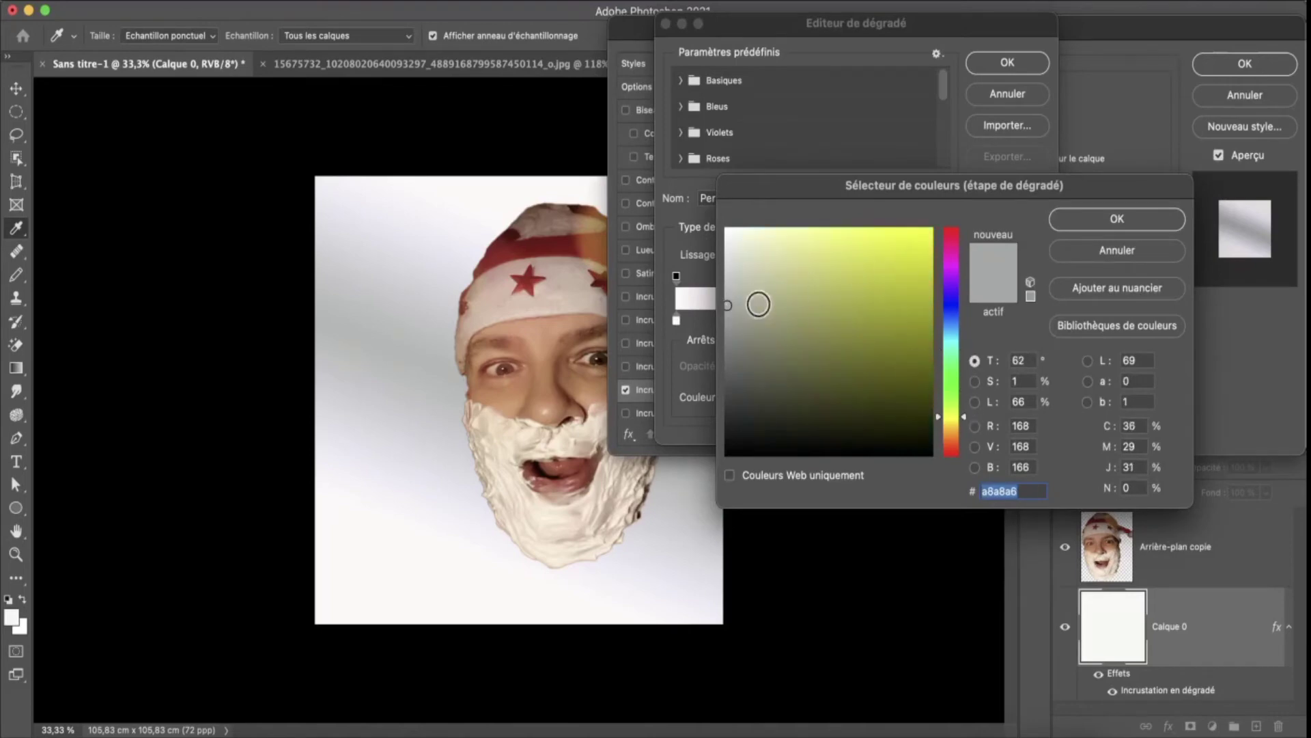
drag(758, 304, 904, 246)
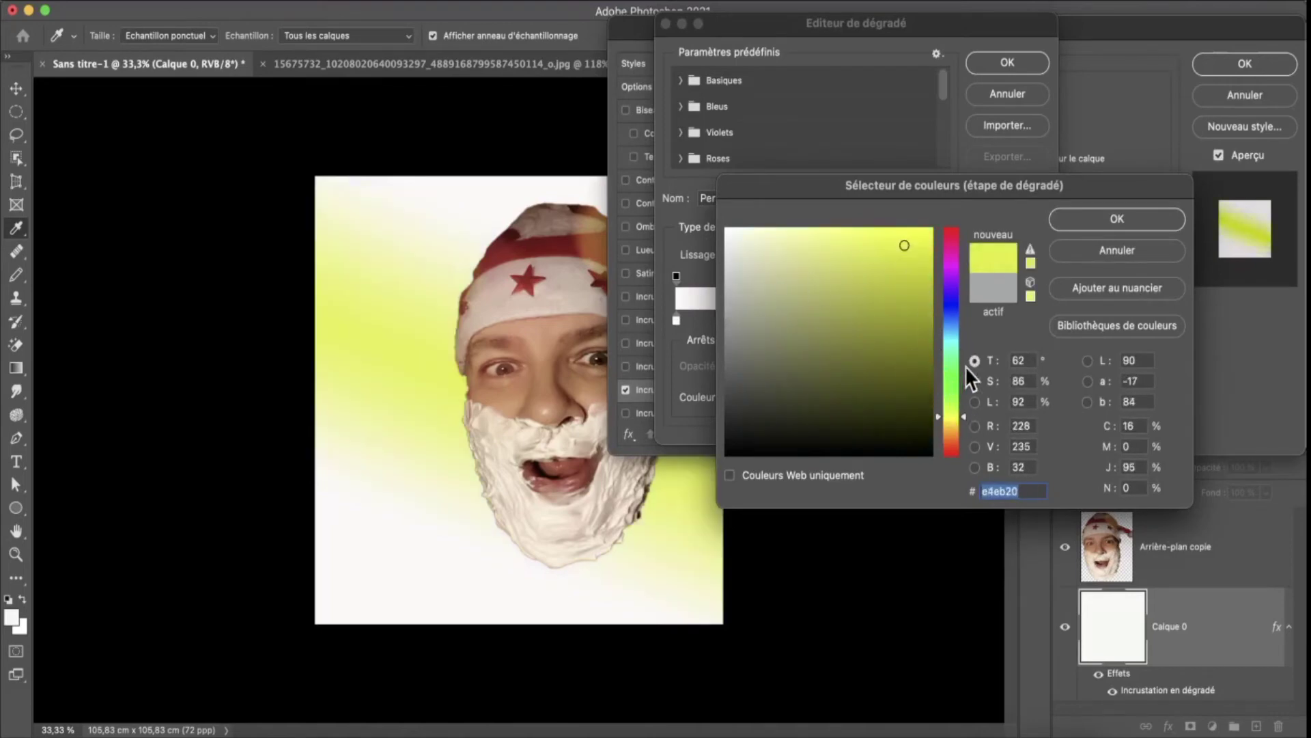
click(1121, 217)
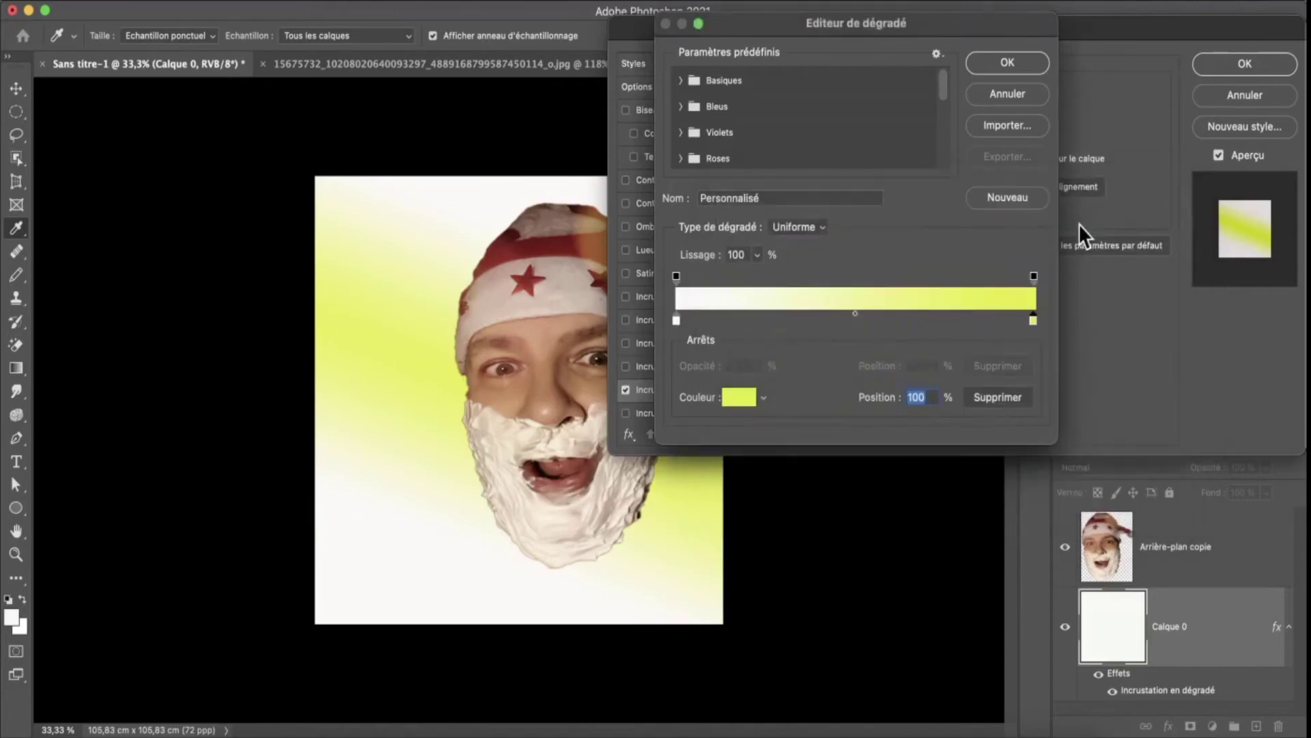
- Set the gradient's left colour stop to magenta-pink fa61c2
click(678, 321)
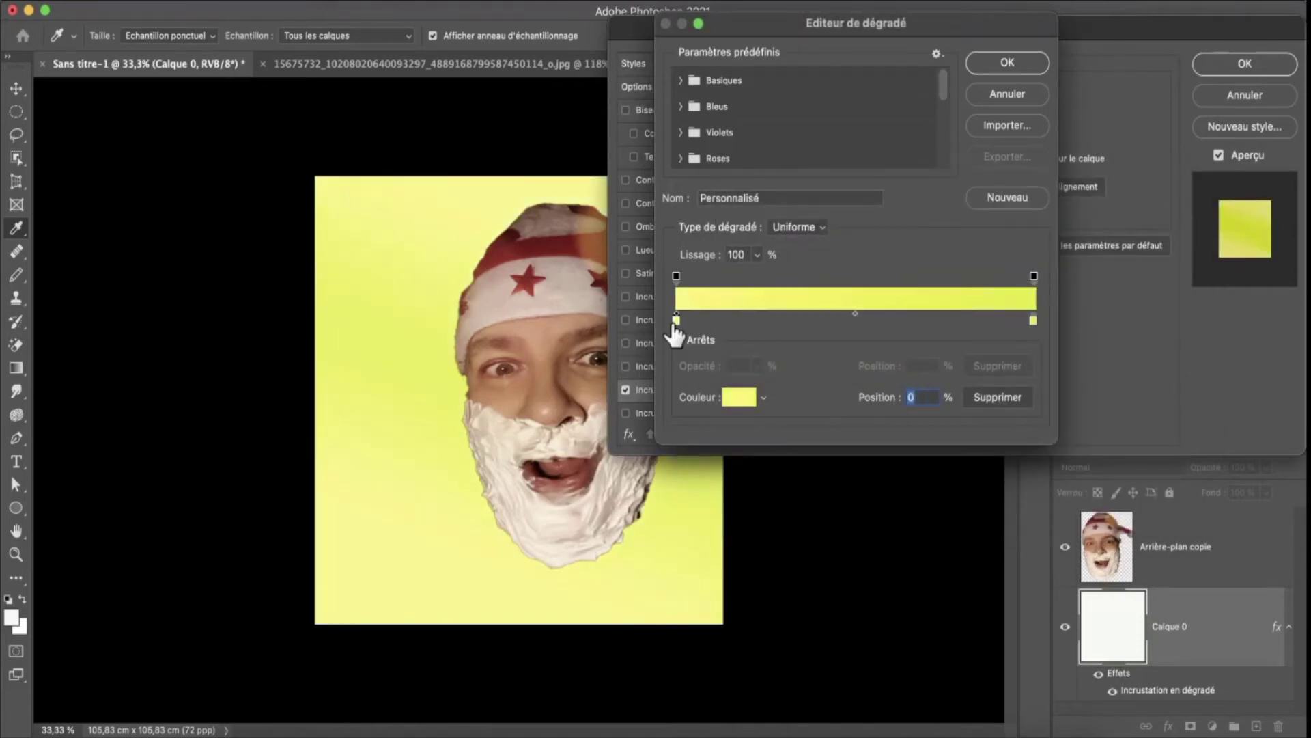
double_click(675, 320)
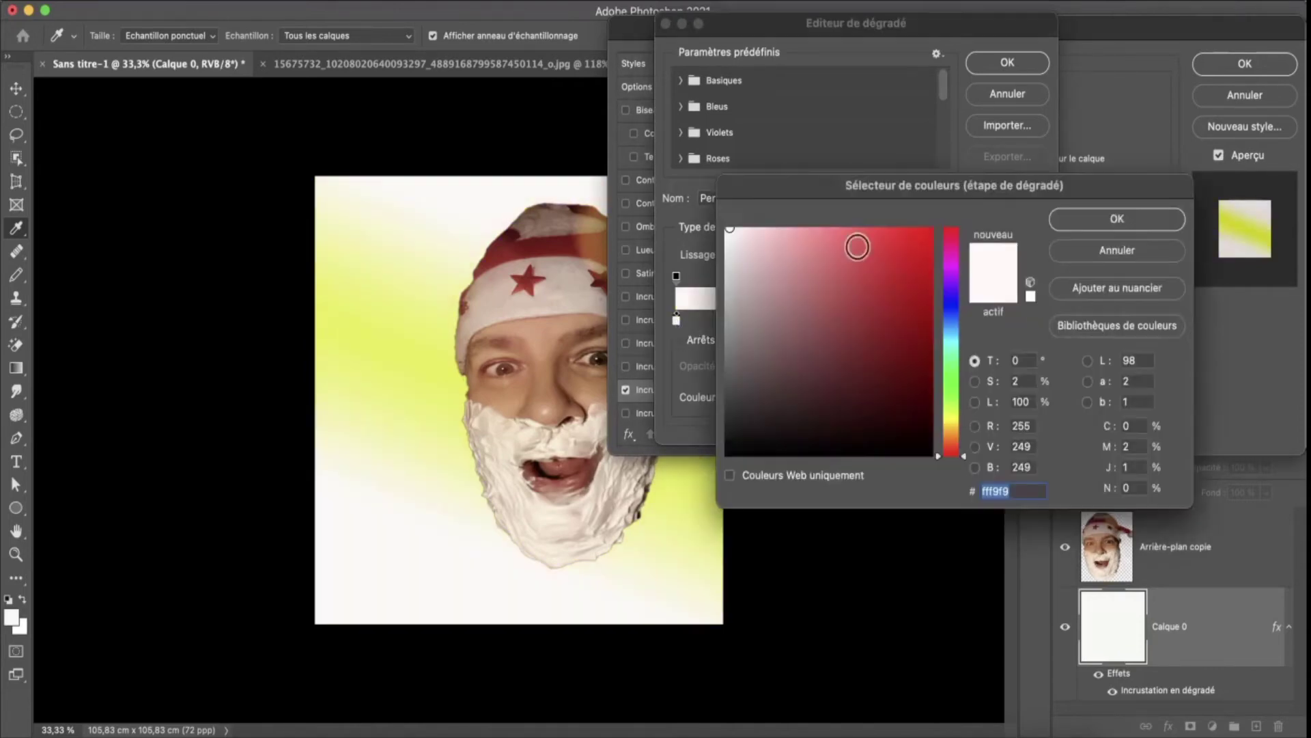
click(887, 235)
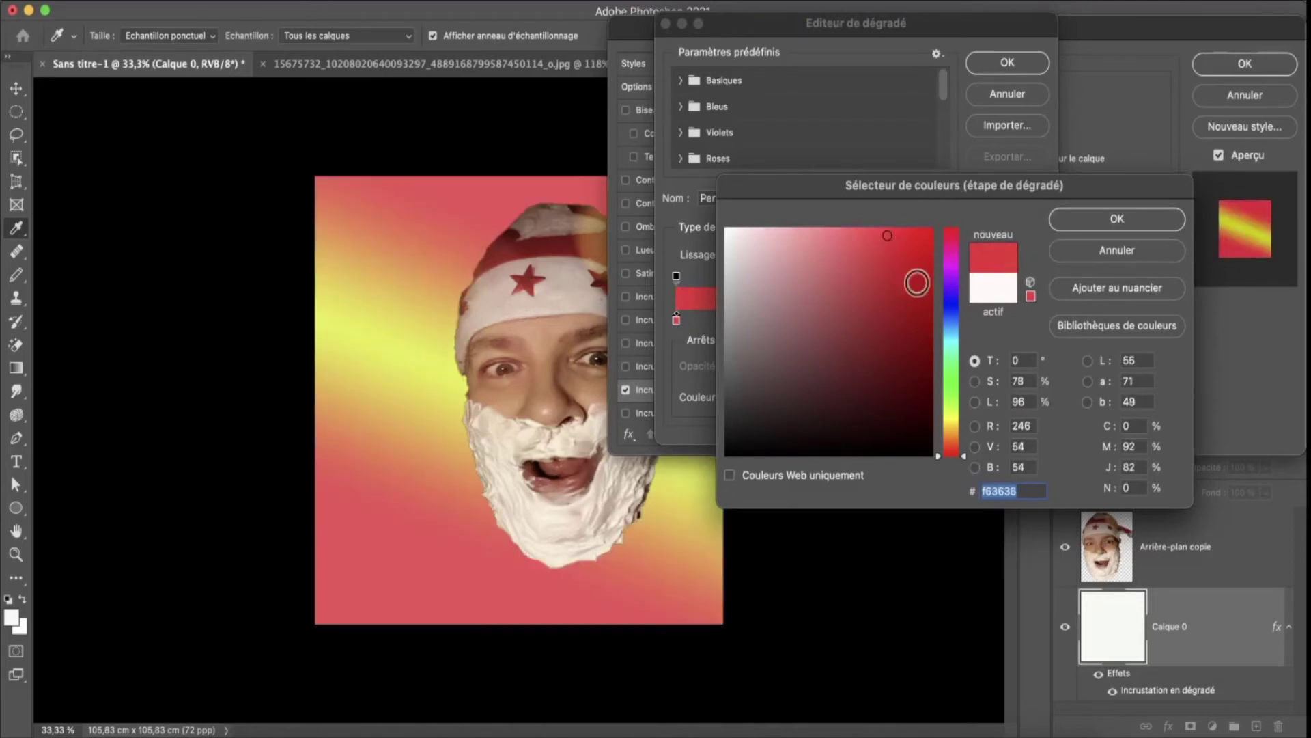
mouse_move(898, 235)
mouse_down()
mouse_move(869, 231)
mouse_move(890, 239)
mouse_move(894, 308)
mouse_move(838, 231)
mouse_move(851, 232)
mouse_up()
drag(965, 427, 939, 205)
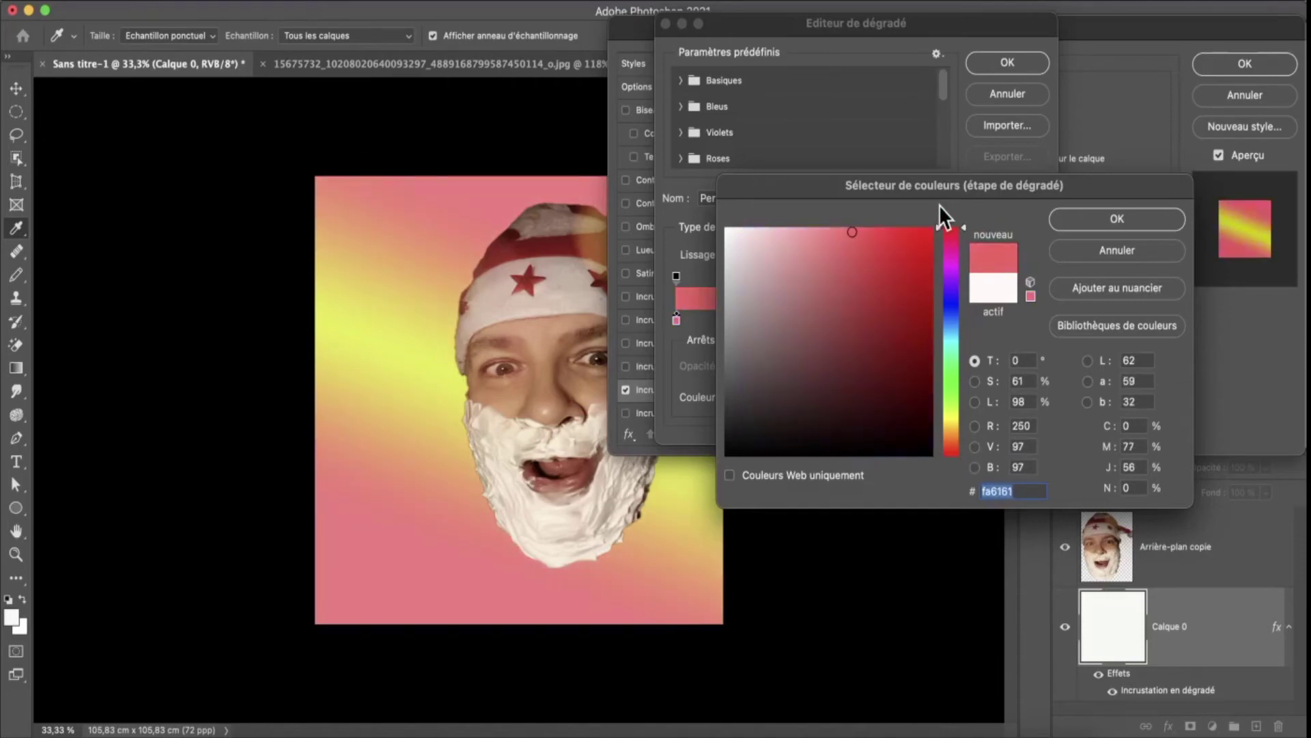
click(960, 249)
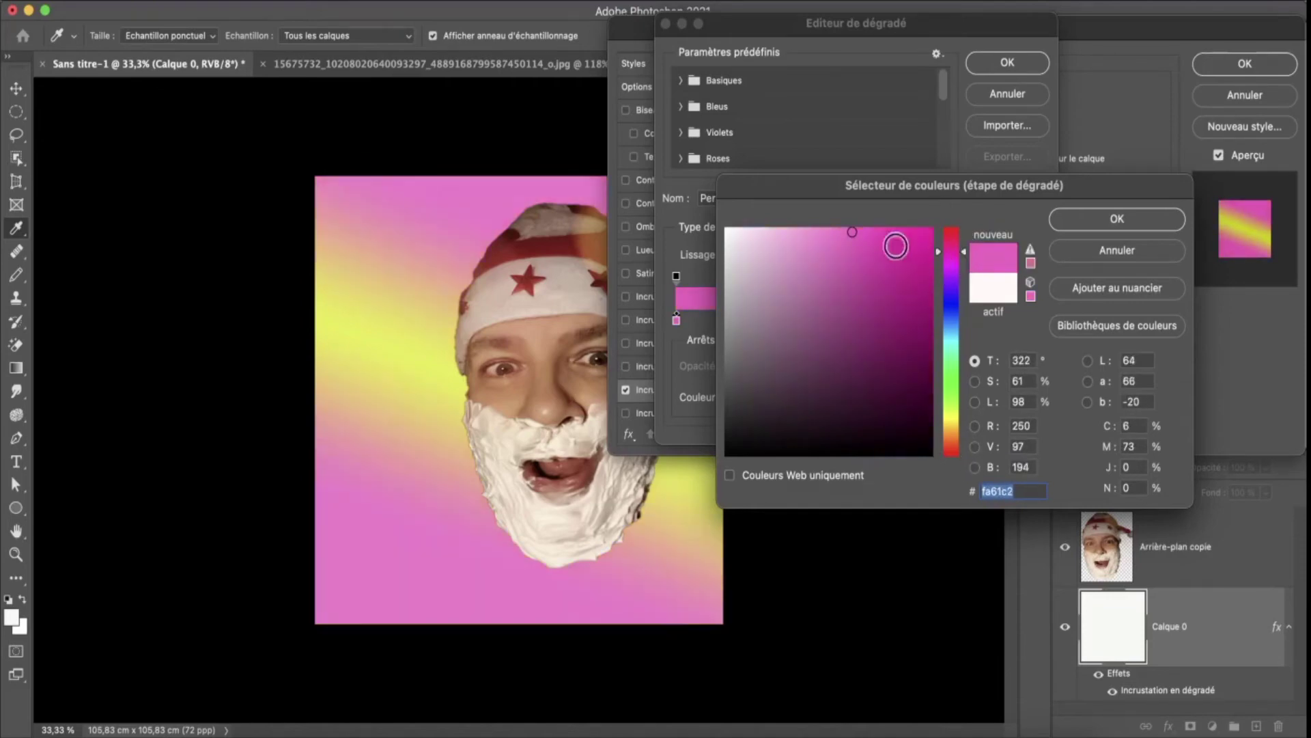
click(1114, 214)
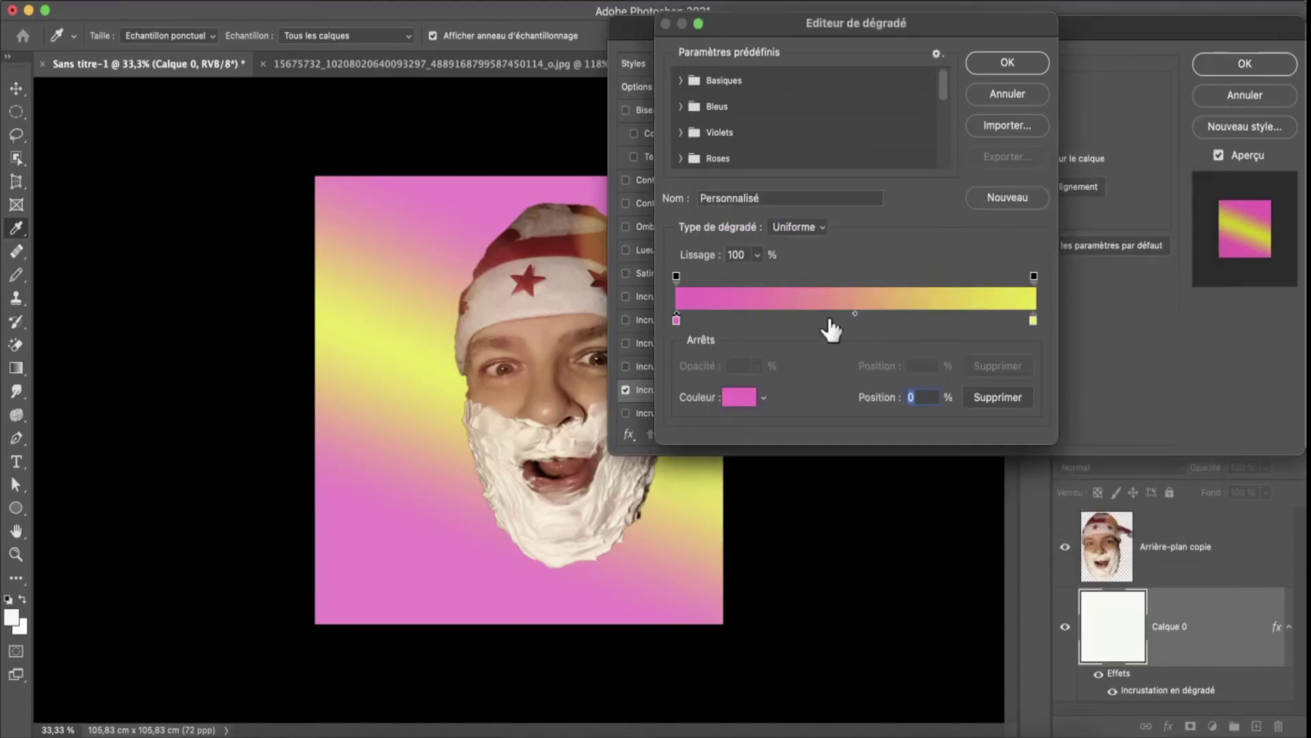
- Lower the background gradient overlay's opacity and shrink its scale to 58%
click(1009, 63)
drag(920, 176, 926, 177)
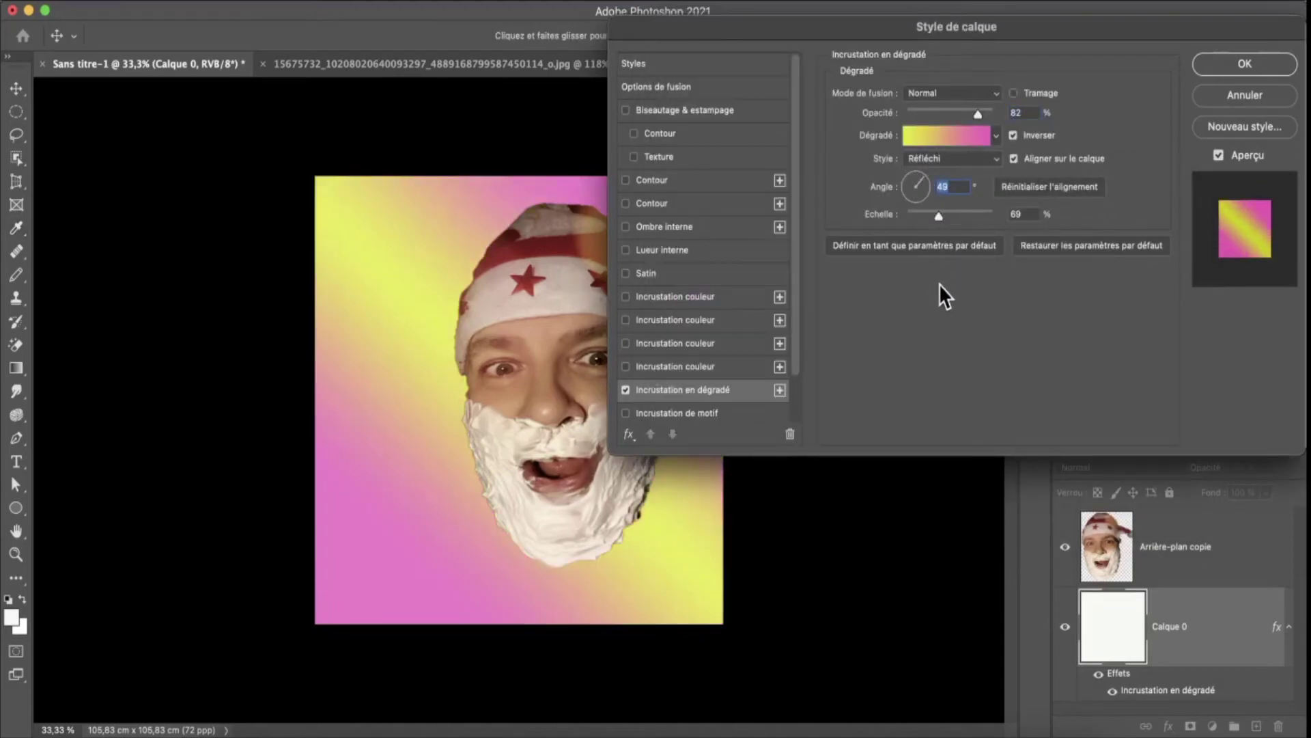
drag(982, 113, 961, 113)
drag(958, 114, 956, 113)
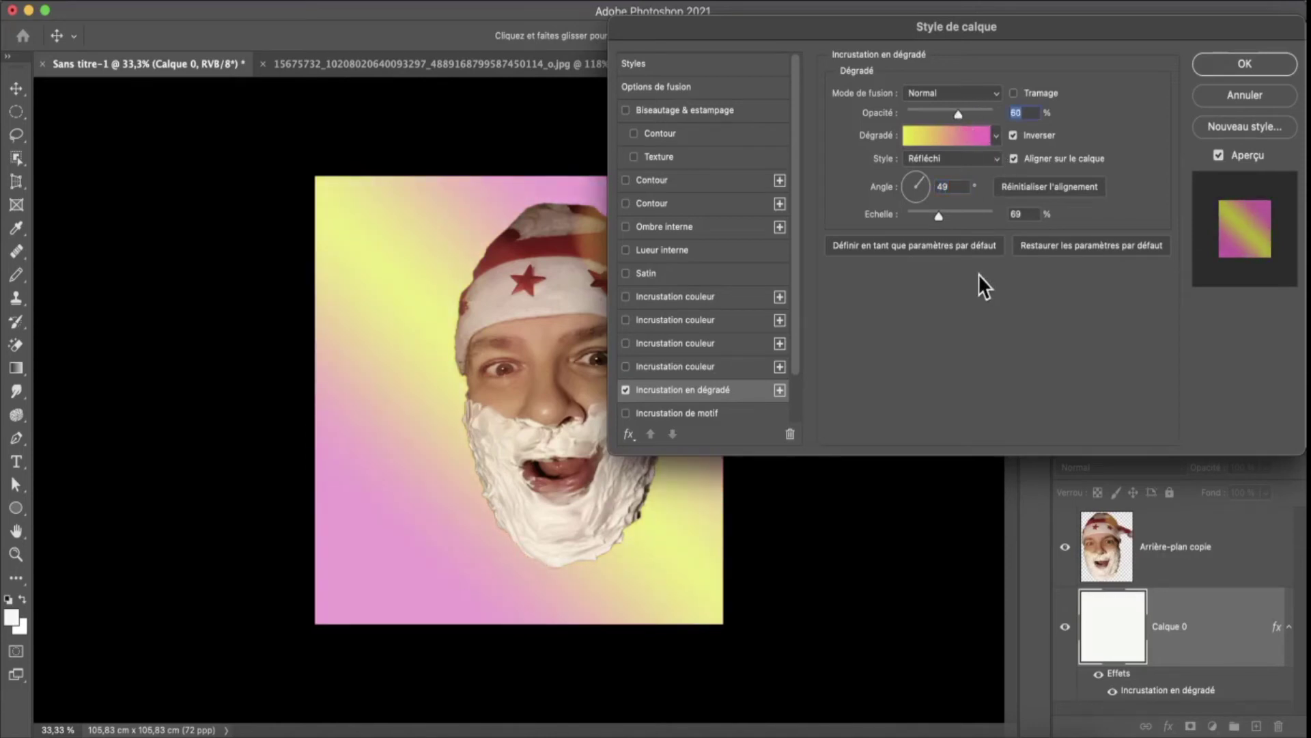
click(994, 153)
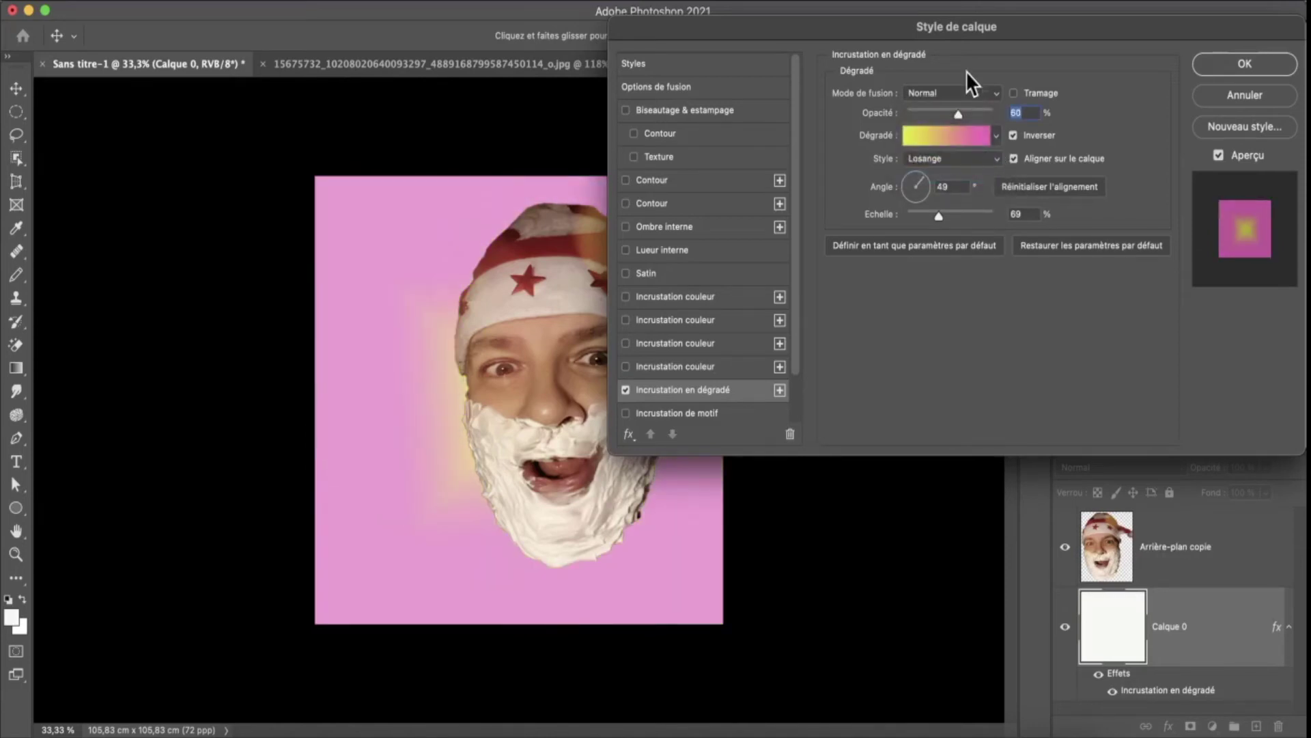
mouse_move(990, 32)
mouse_down()
mouse_move(1235, 83)
mouse_move(1144, 51)
mouse_up()
mouse_move(1078, 200)
mouse_down()
mouse_move(1066, 198)
mouse_move(1086, 237)
mouse_up()
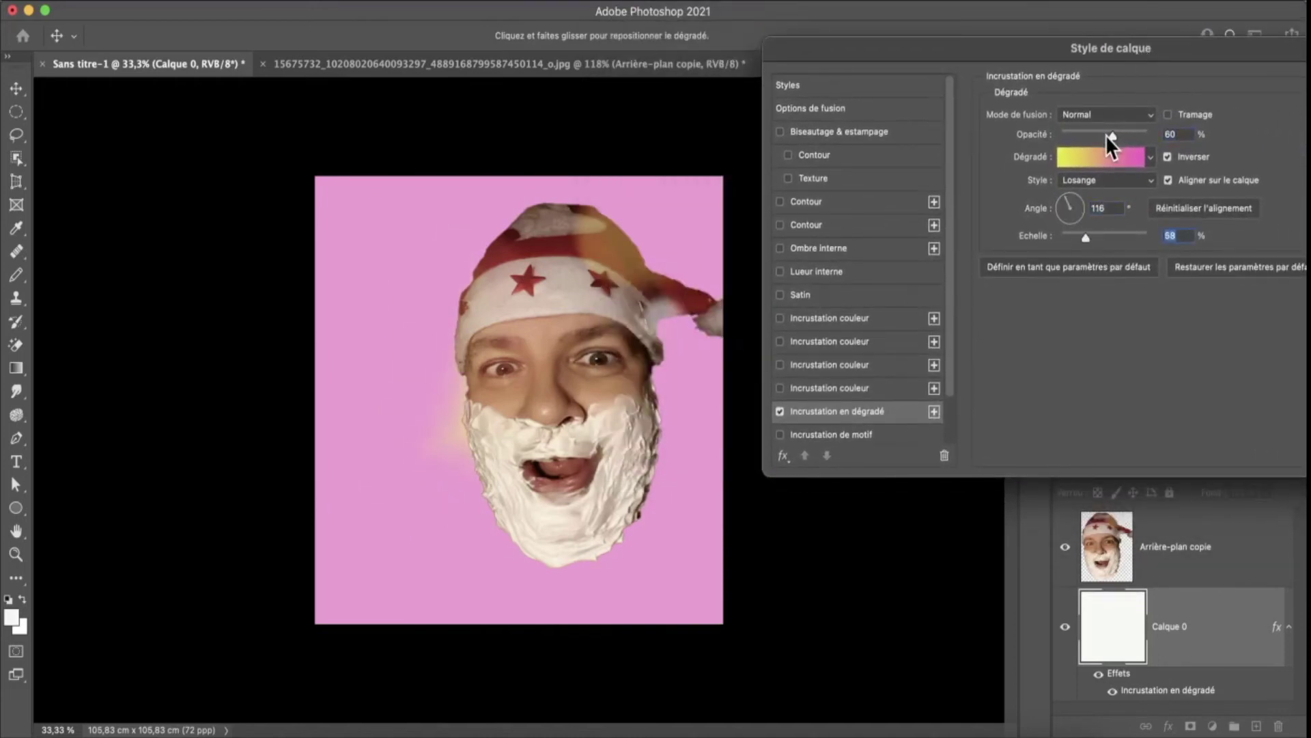
mouse_move(1112, 135)
mouse_down()
mouse_move(1126, 135)
mouse_move(1111, 134)
mouse_up()
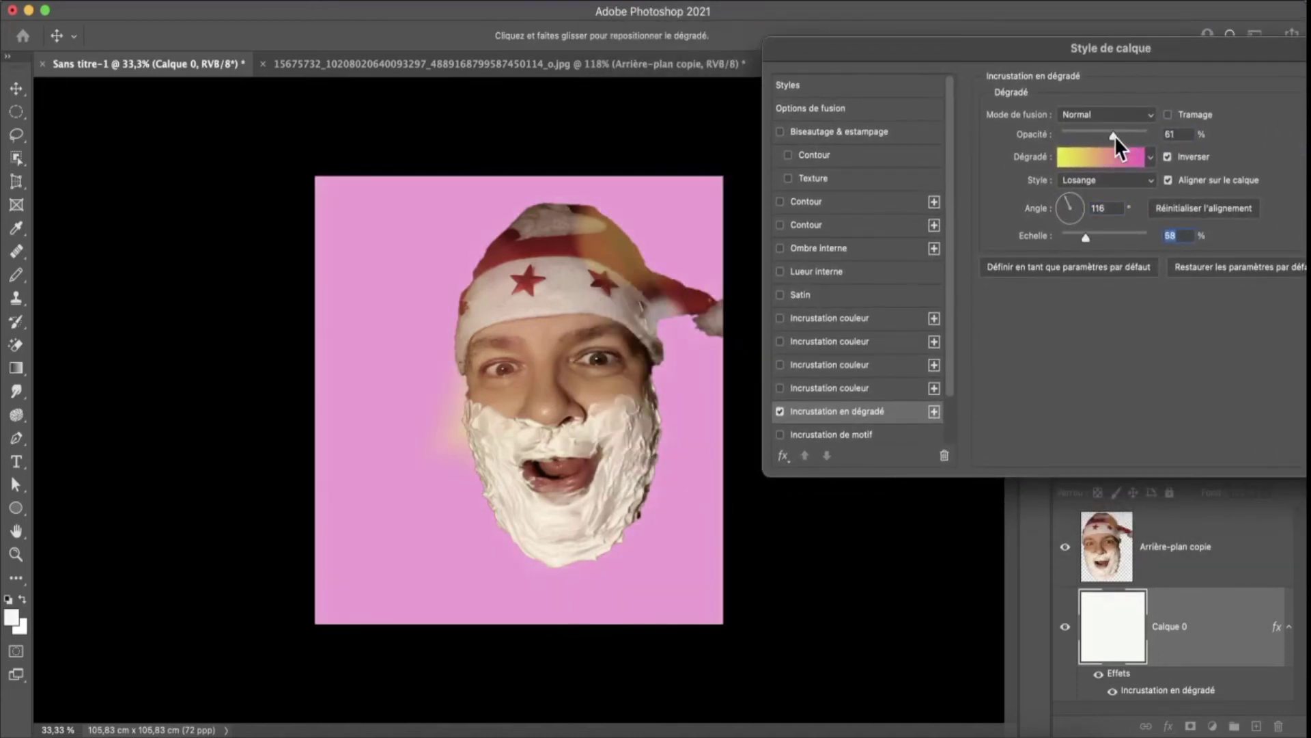
- Set the gradient to Reflected style at a -34° angle and 69% opacity, then commit it
click(1101, 179)
click(1075, 200)
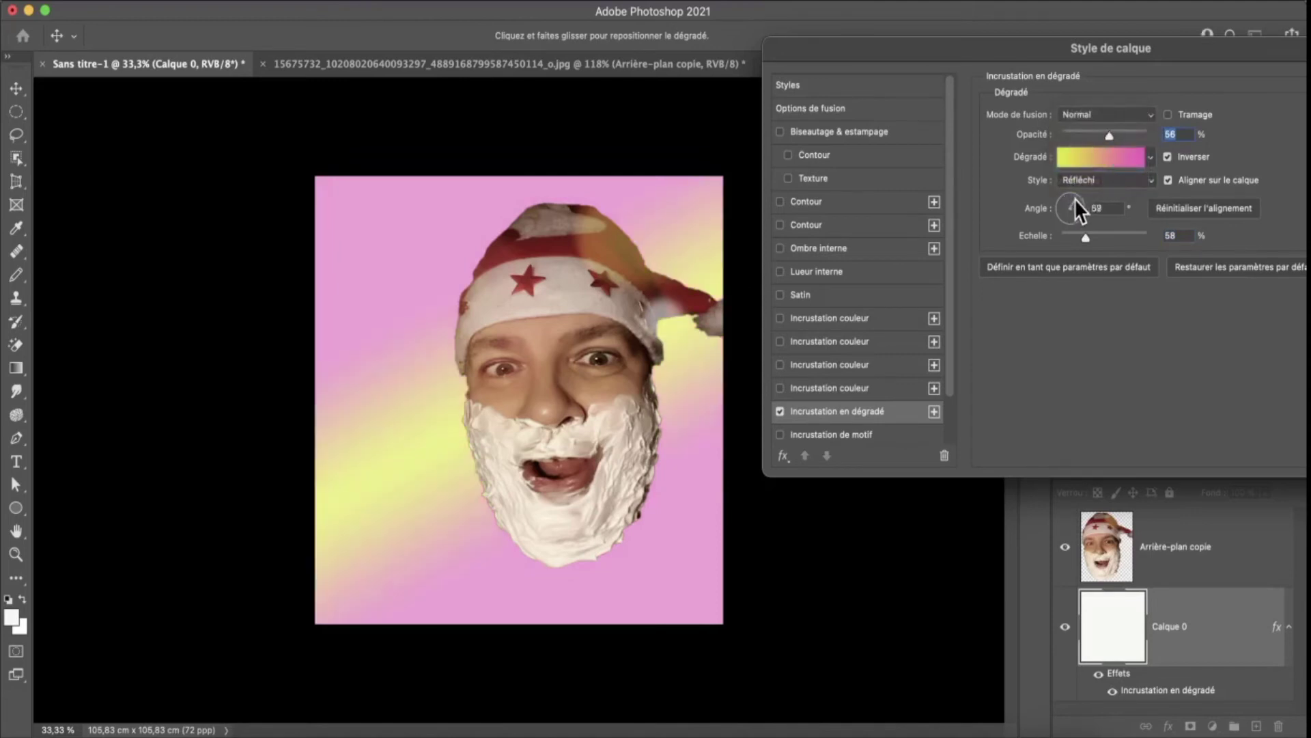
click(1069, 195)
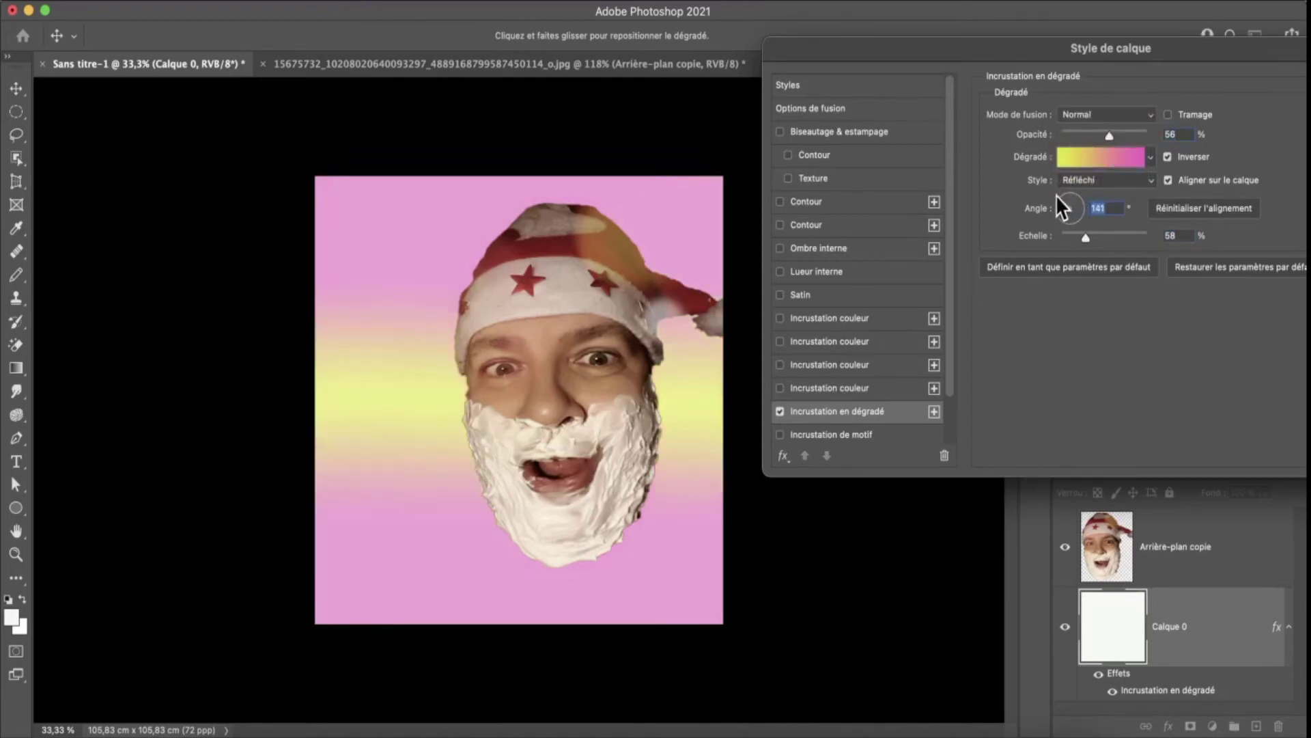
mouse_move(1059, 200)
mouse_down()
mouse_move(1110, 217)
mouse_move(1096, 235)
mouse_move(1060, 198)
mouse_move(1060, 217)
mouse_up()
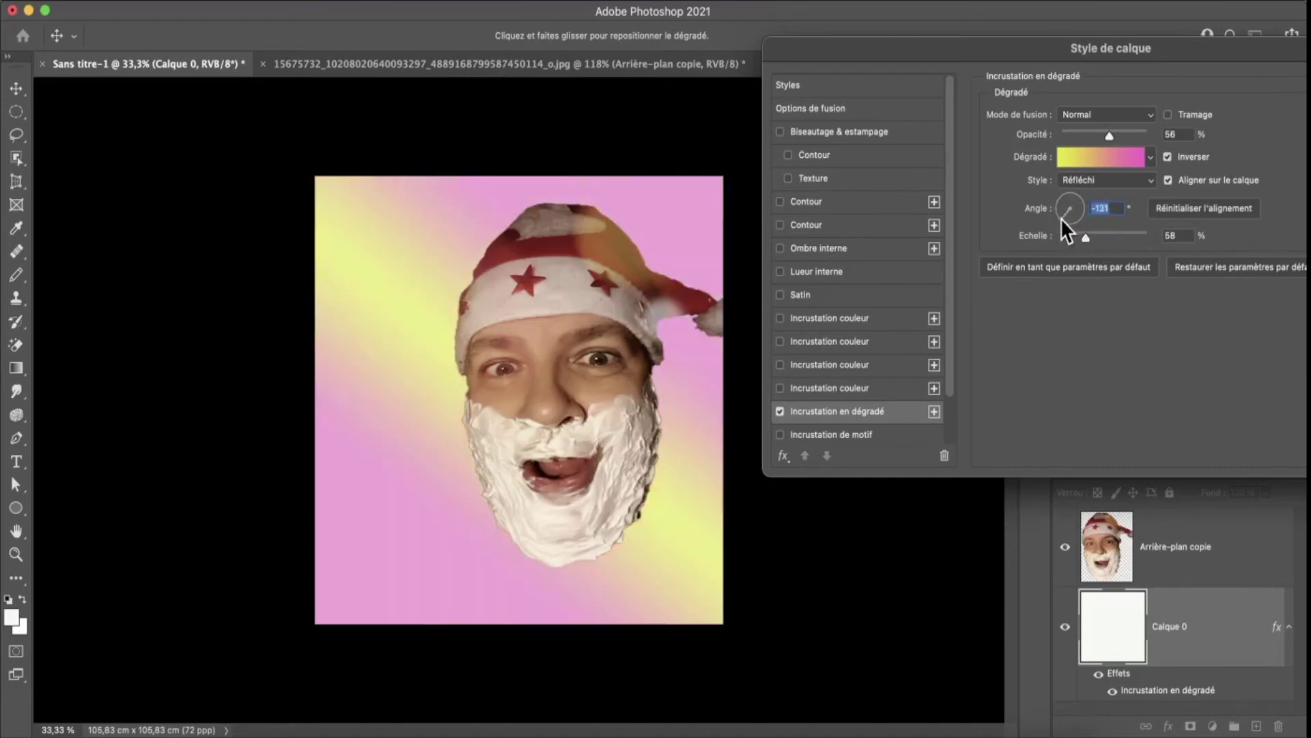
click(1116, 136)
drag(1117, 137, 1120, 137)
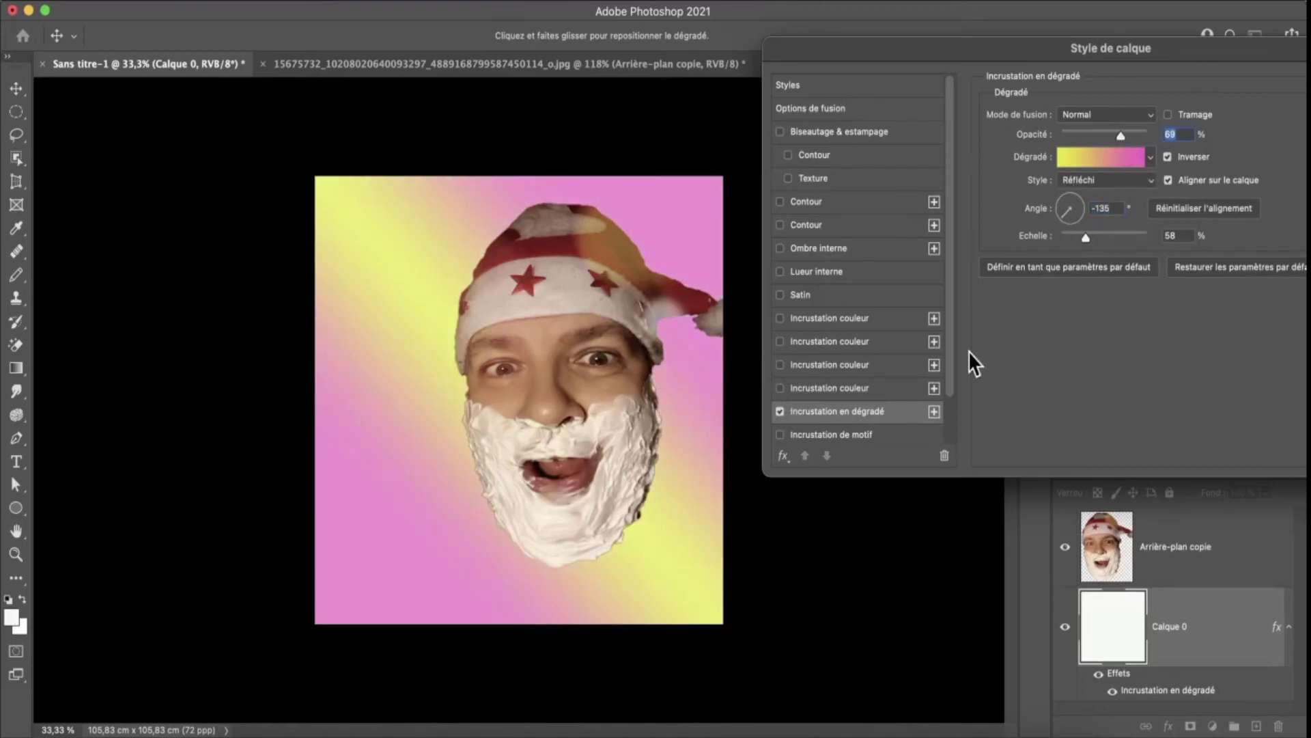
click(1084, 193)
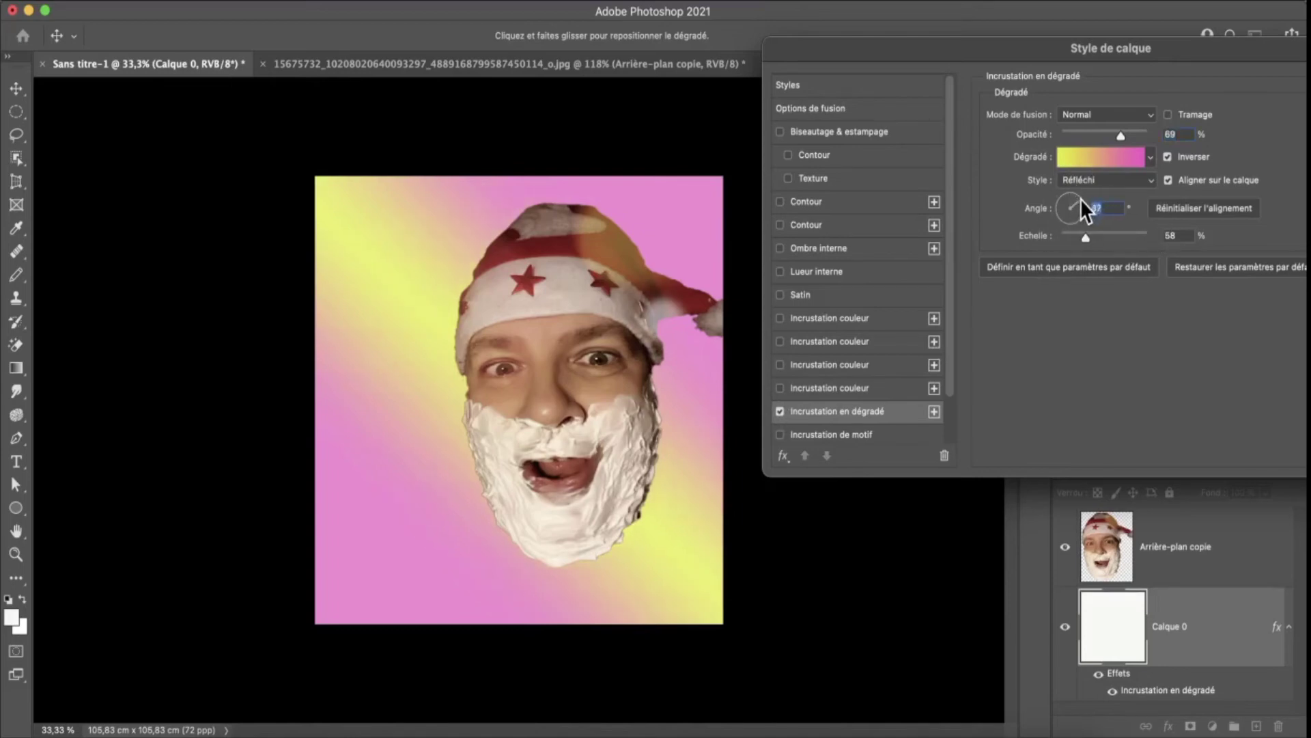
drag(1082, 199, 1085, 218)
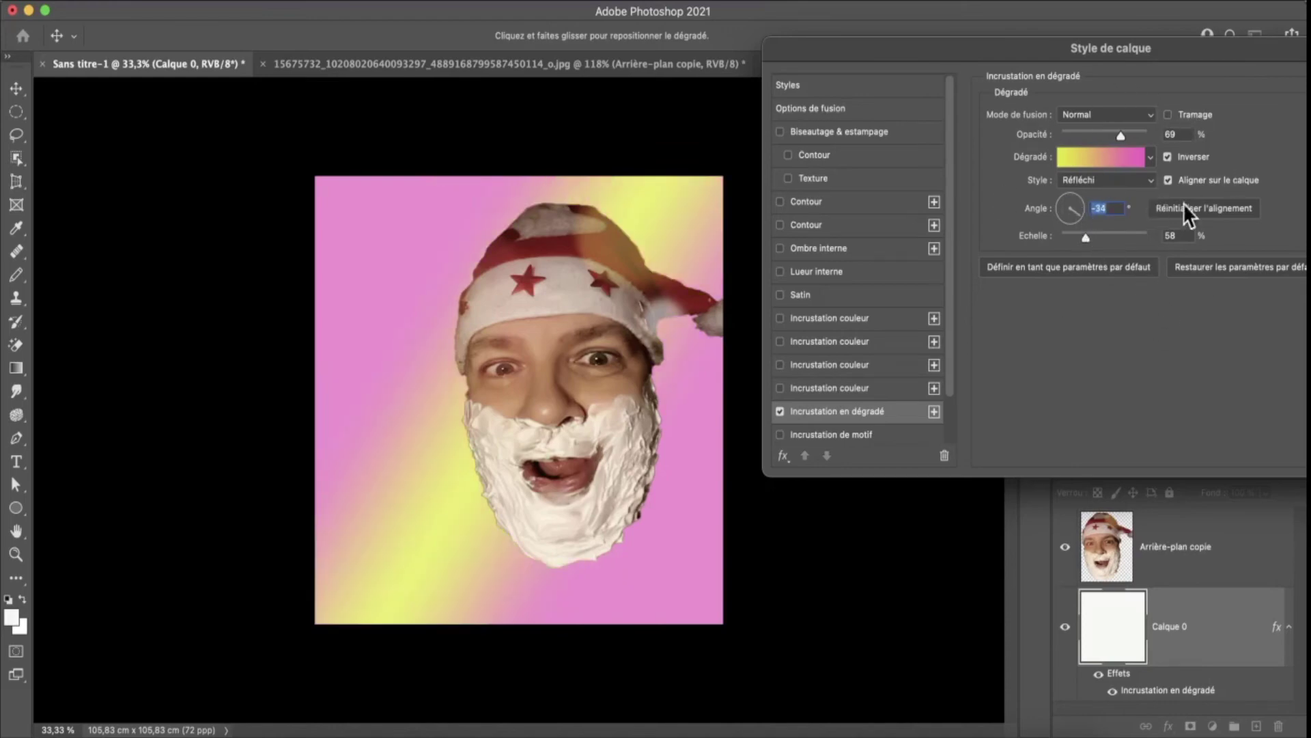
drag(1216, 48, 1030, 52)
click(1241, 82)
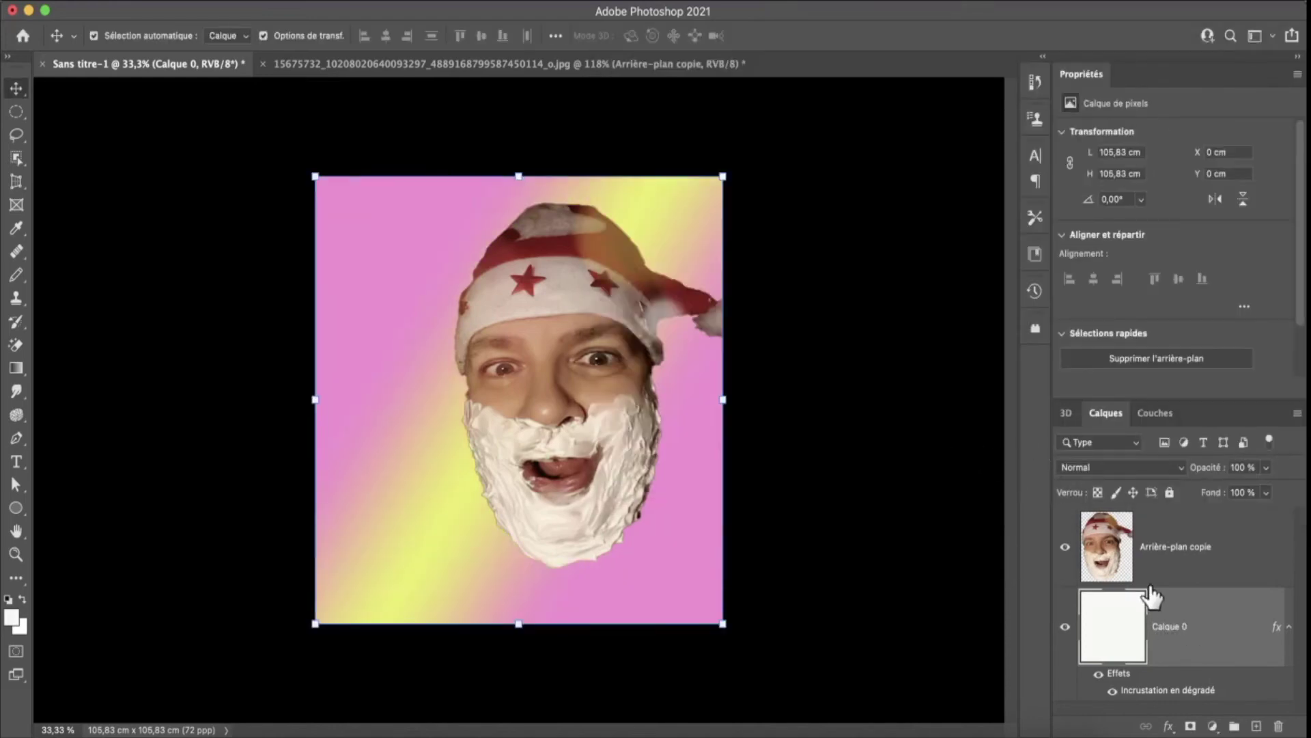
- Add a drop shadow to Arrière-plan copie at 137°, 96 px distance and 36% opacity
click(1110, 550)
click(1168, 726)
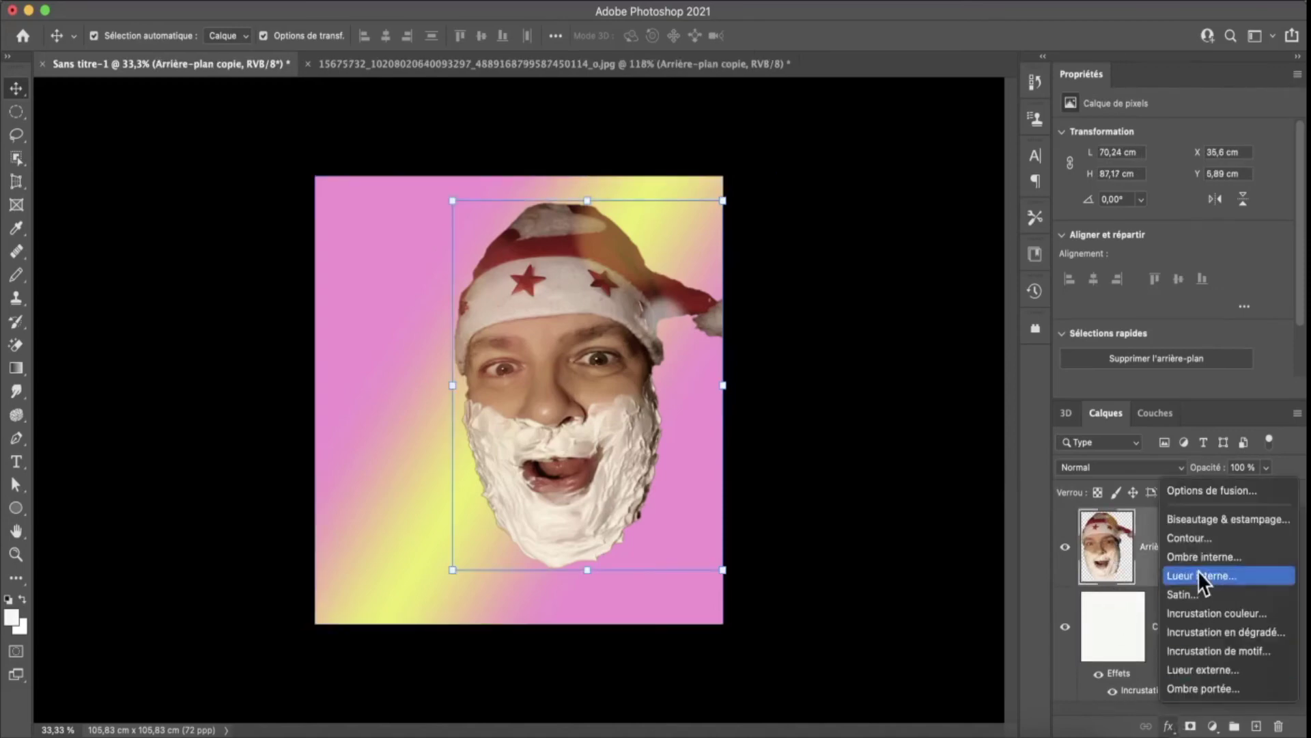
click(1221, 687)
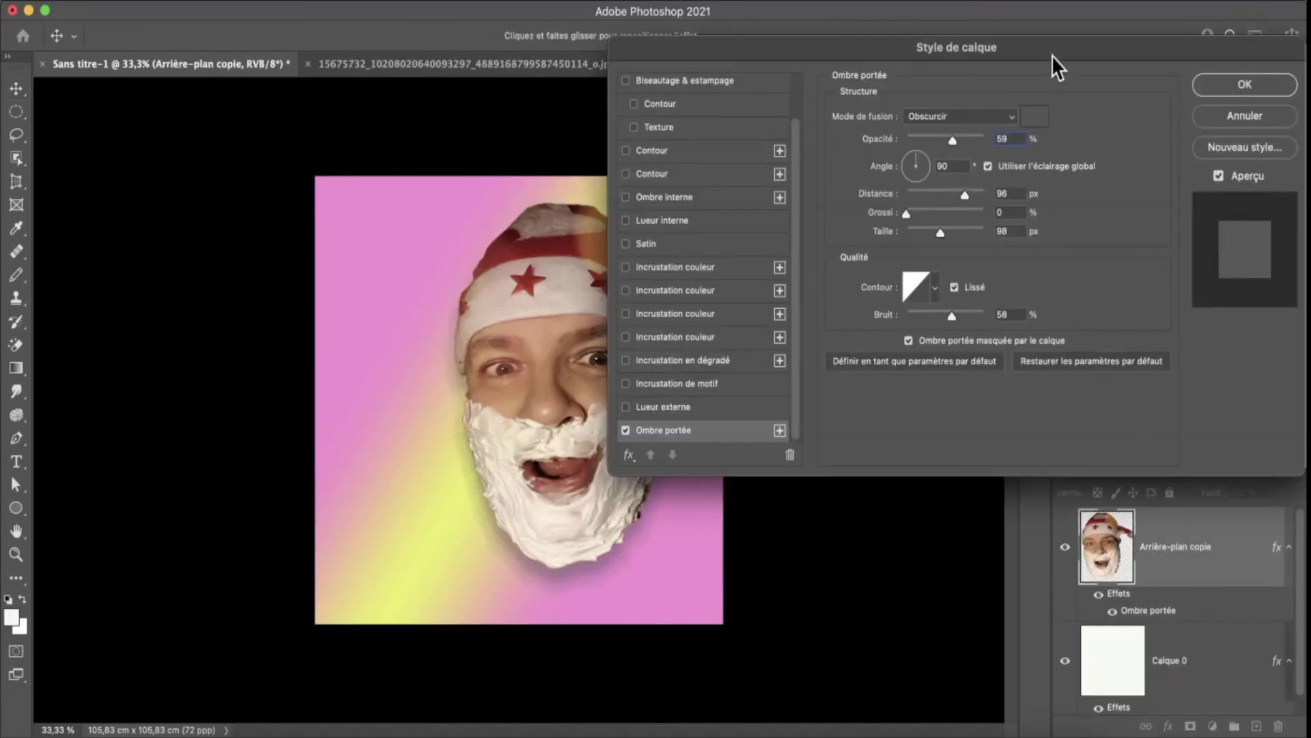
drag(1052, 56, 1209, 58)
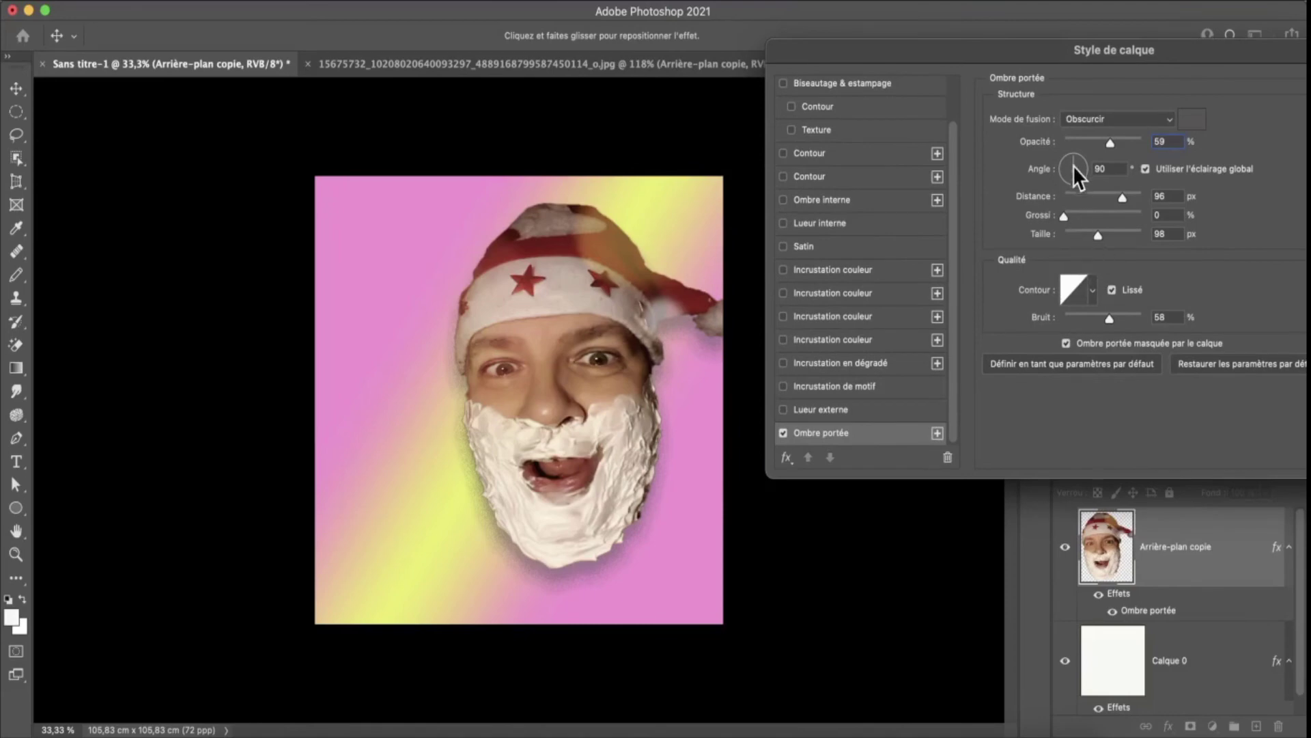
drag(1075, 165, 1064, 158)
mouse_move(1063, 216)
mouse_down()
mouse_move(1107, 235)
mouse_move(1062, 234)
mouse_up()
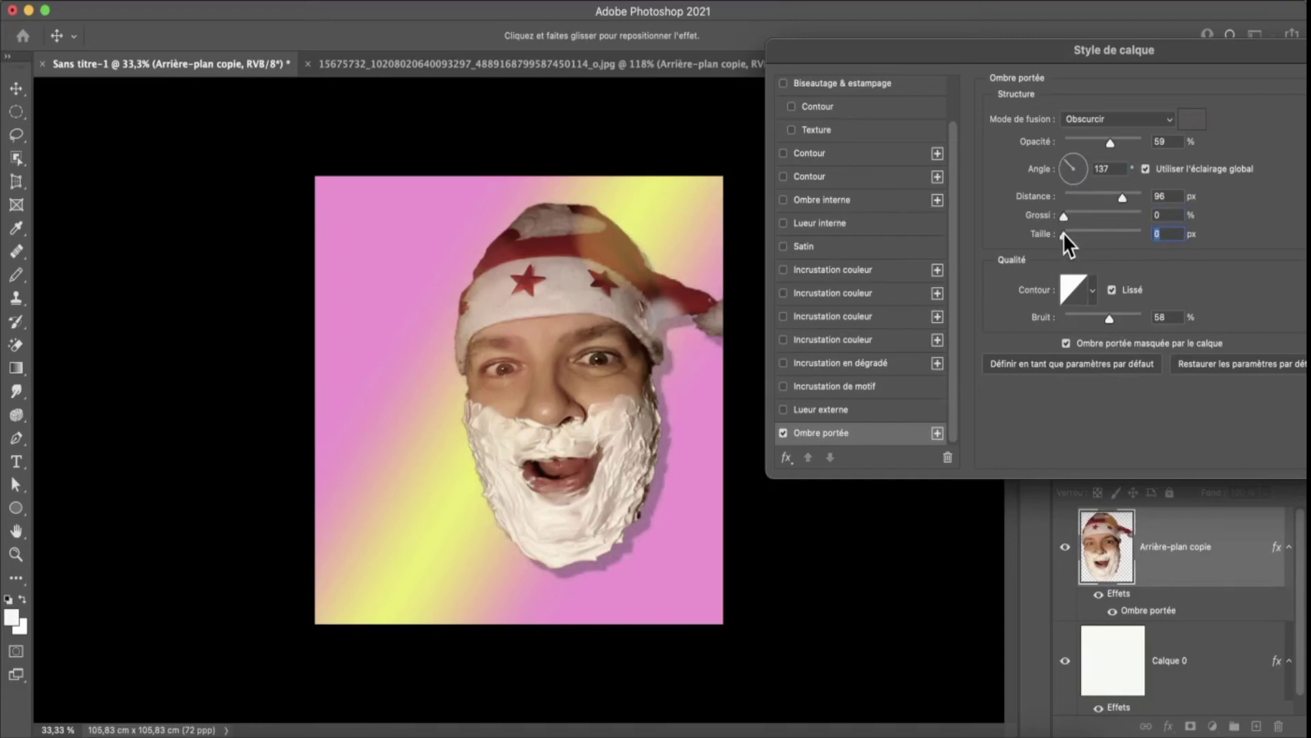
drag(1097, 142, 1091, 141)
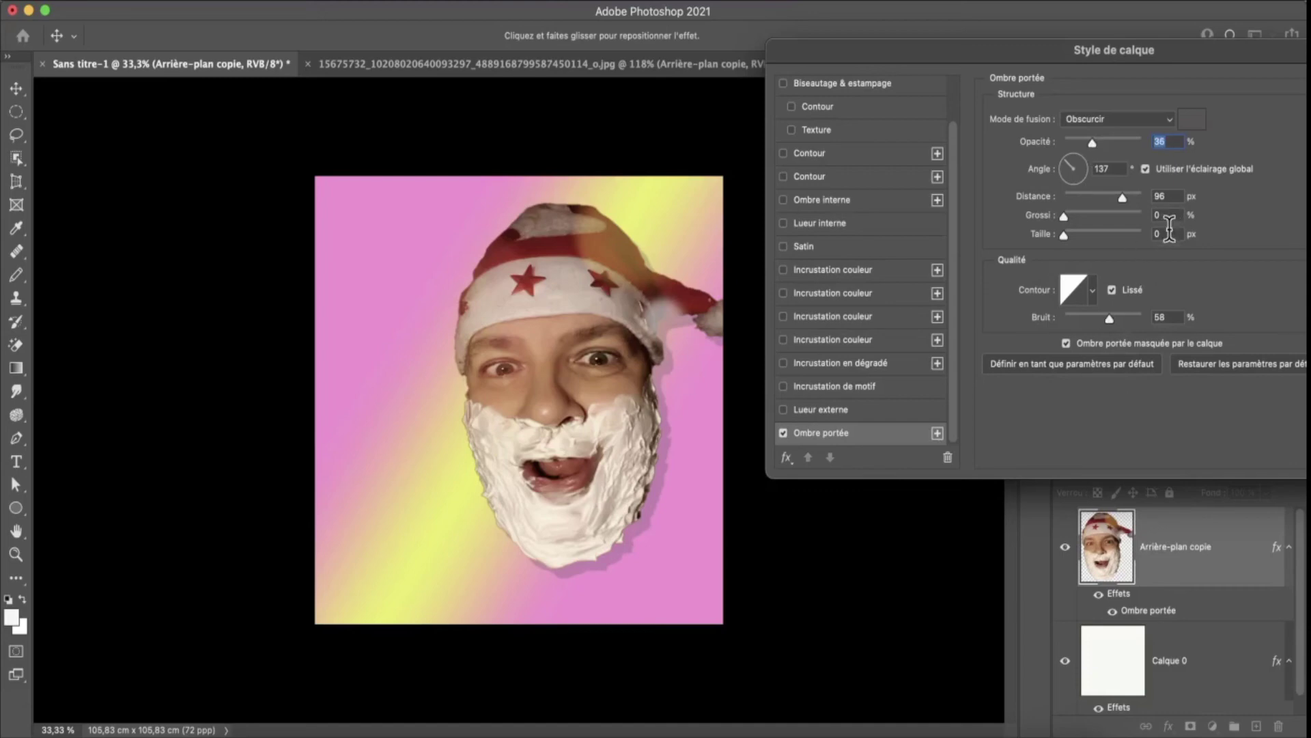
drag(1170, 54, 877, 29)
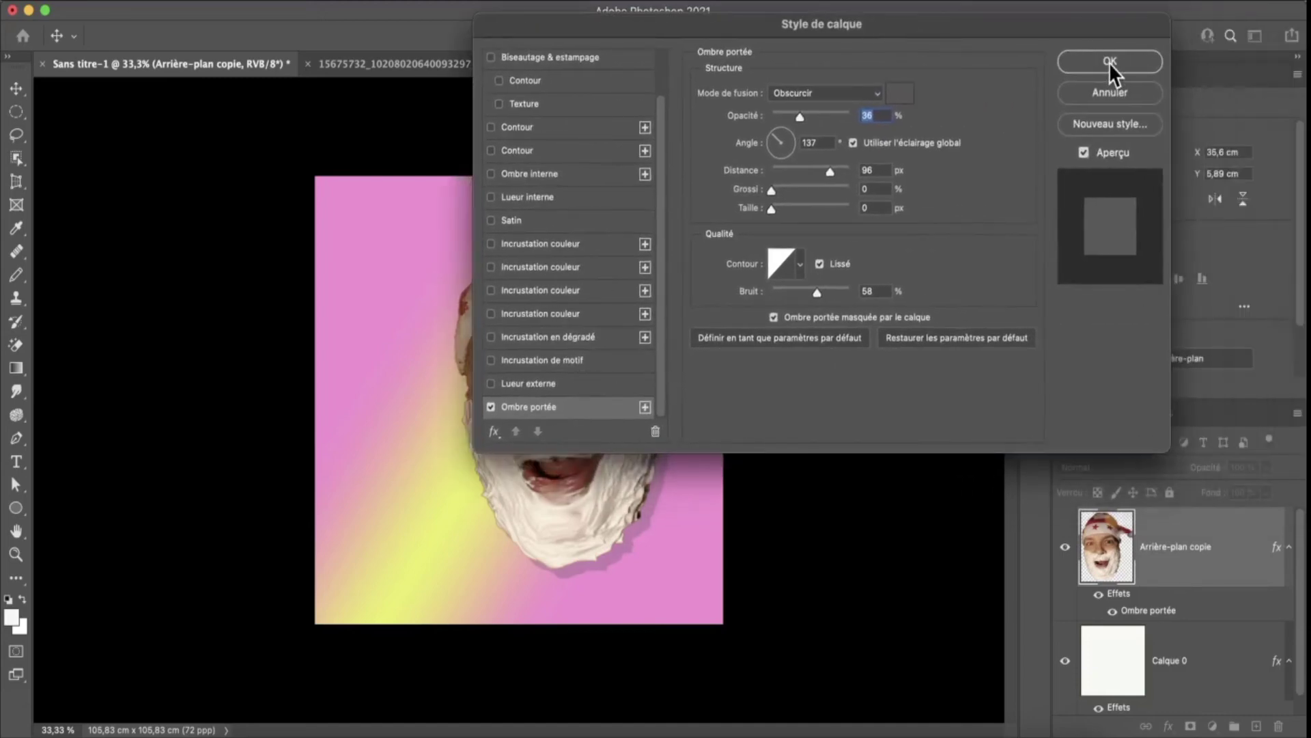
click(1109, 63)
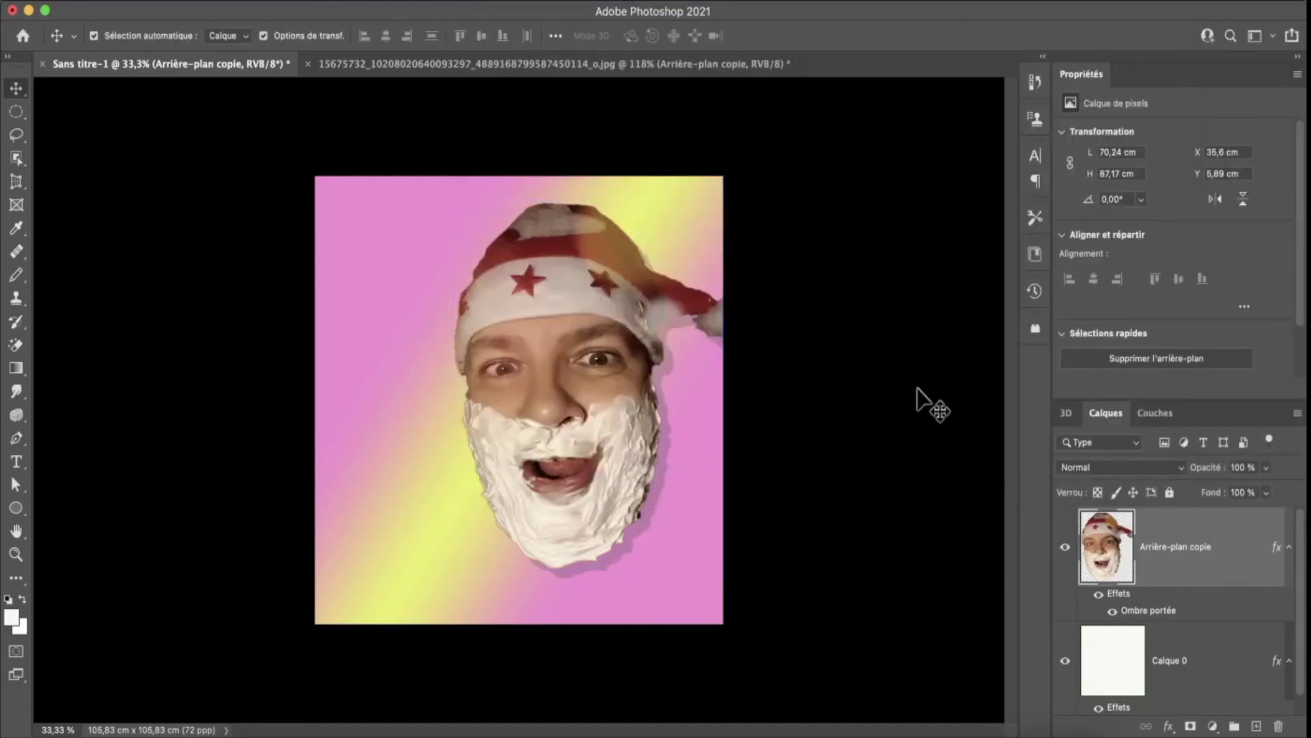
- Start saving the document in Photoshop format, then cancel the save
click(917, 389)
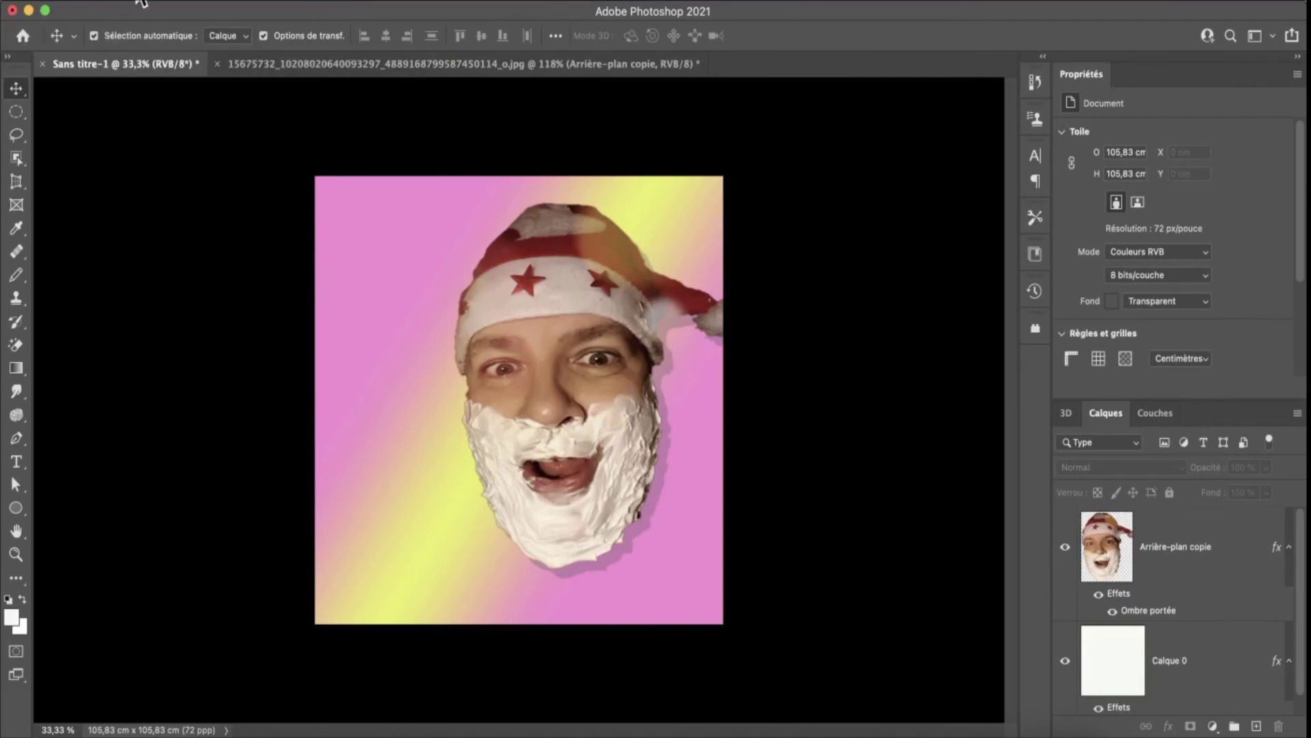
click(140, 4)
click(136, 5)
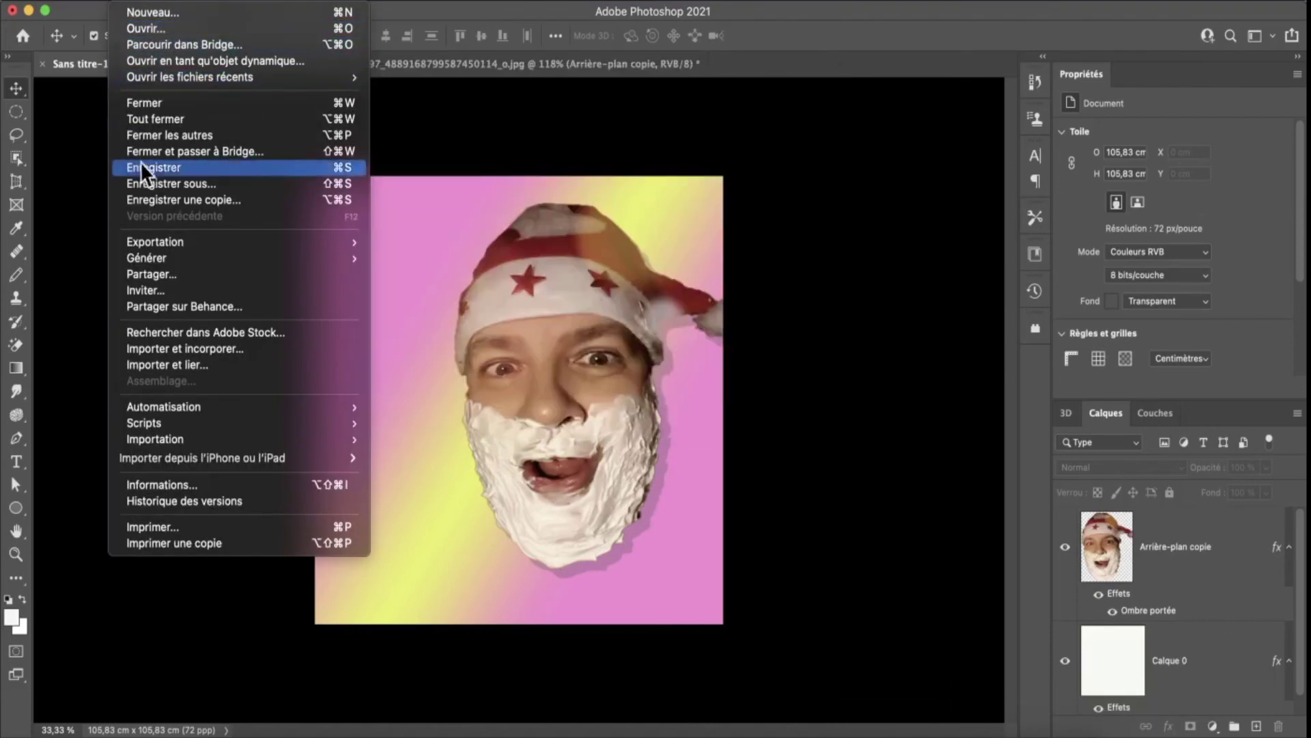
click(171, 183)
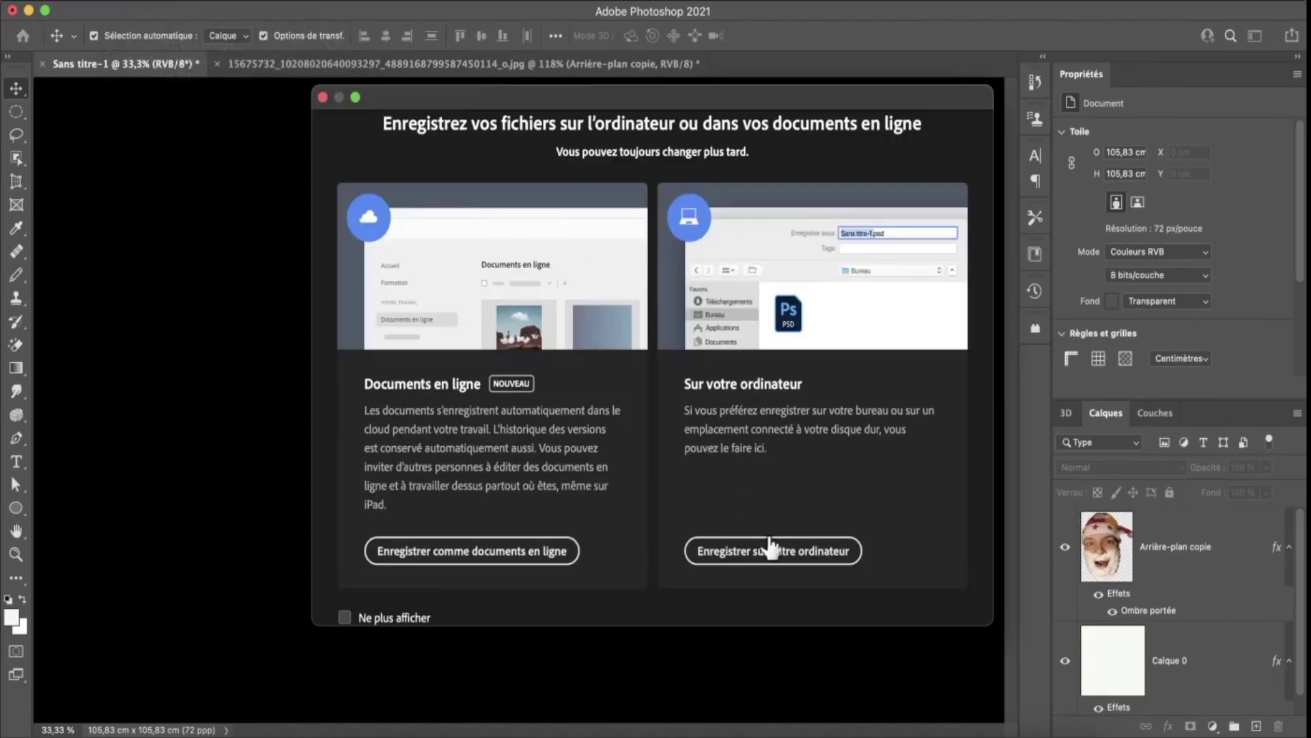
click(797, 552)
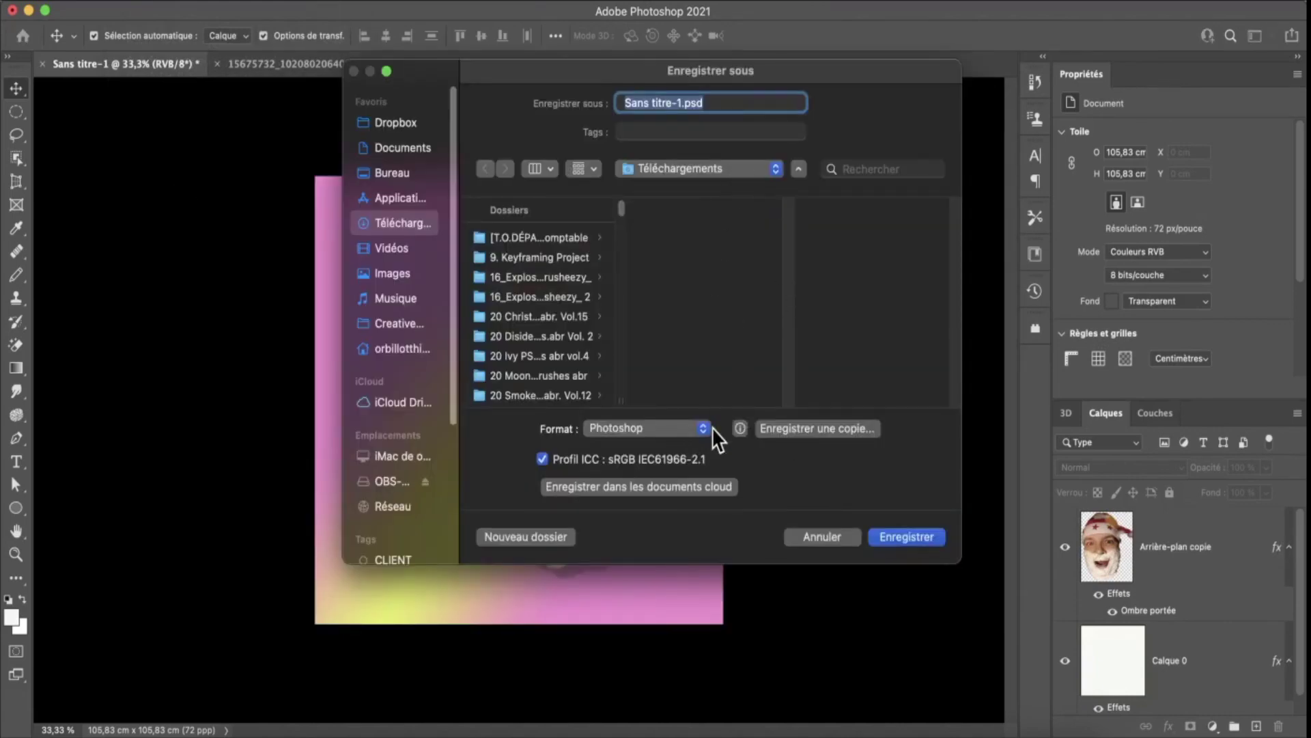
click(702, 428)
click(723, 418)
click(823, 537)
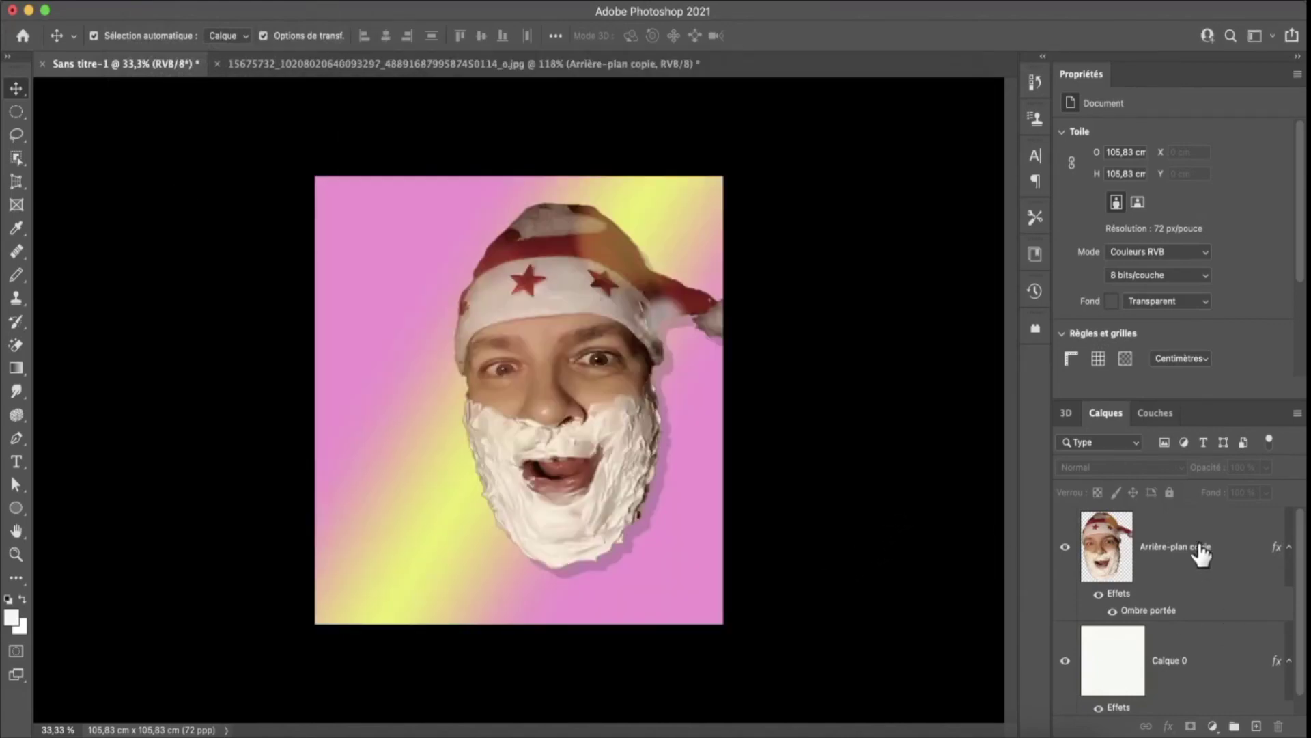
- Quick-export from Calque 0 as a JPG named CLOWN.jpg
right_click(1201, 552)
click(1226, 663)
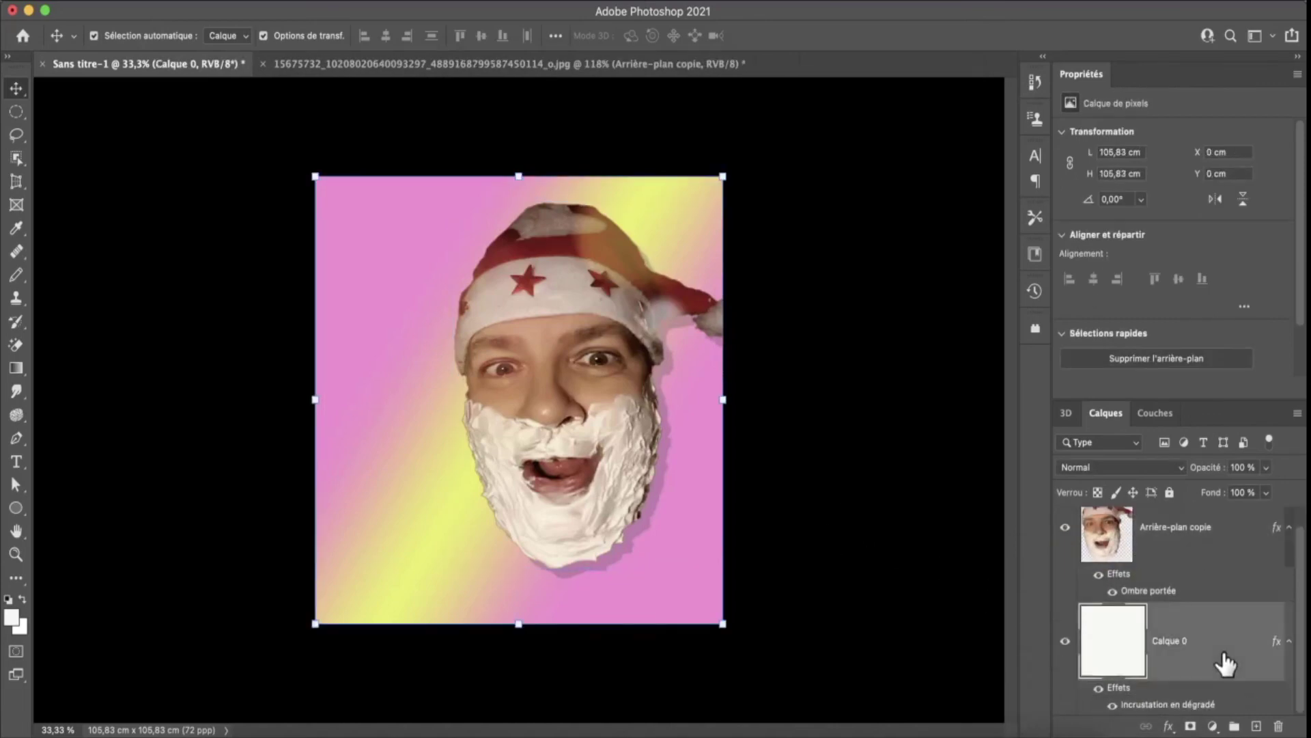
right_click(1226, 647)
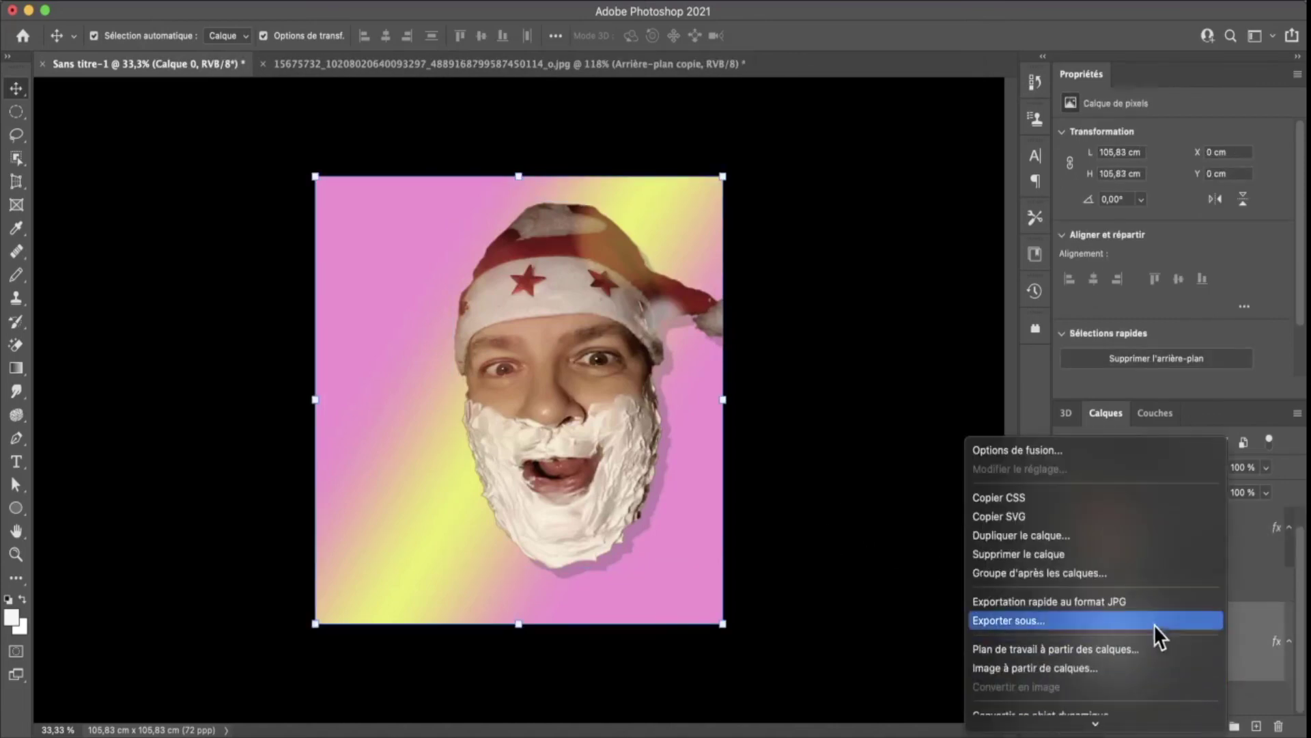
click(1144, 601)
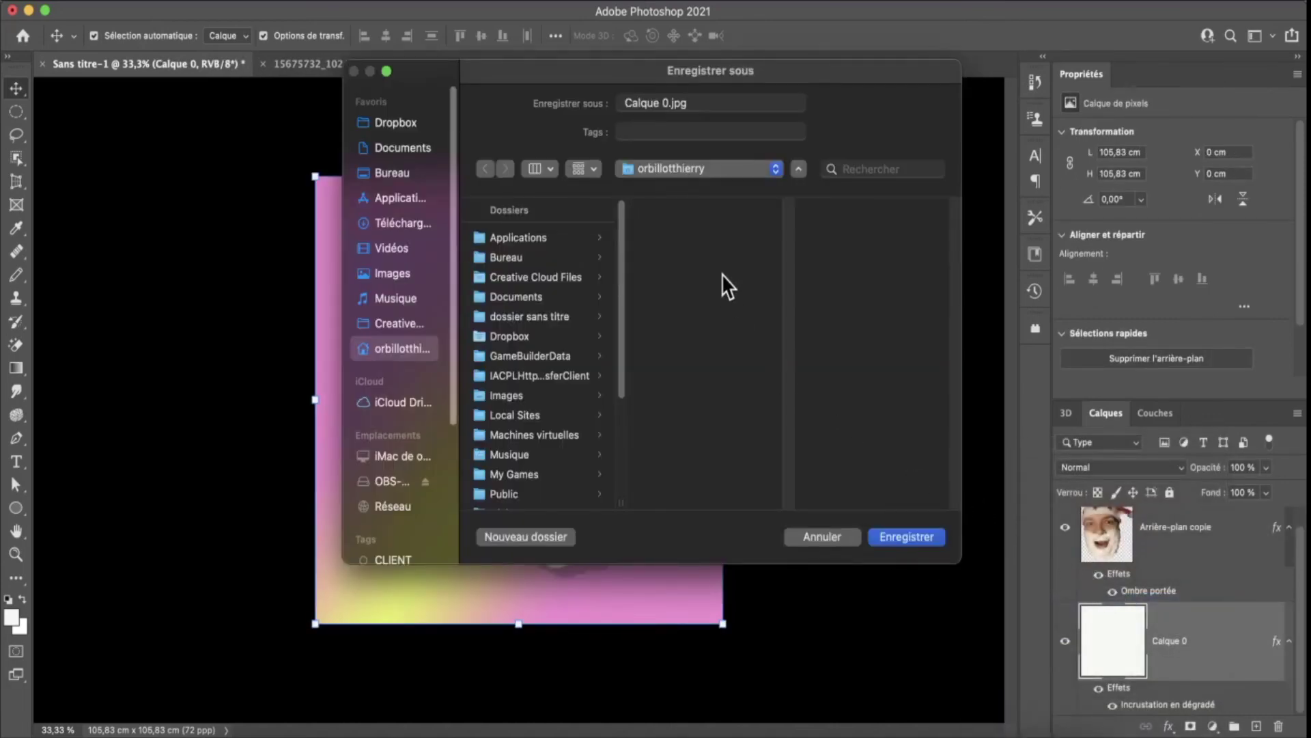
click(657, 99)
drag(675, 102, 567, 96)
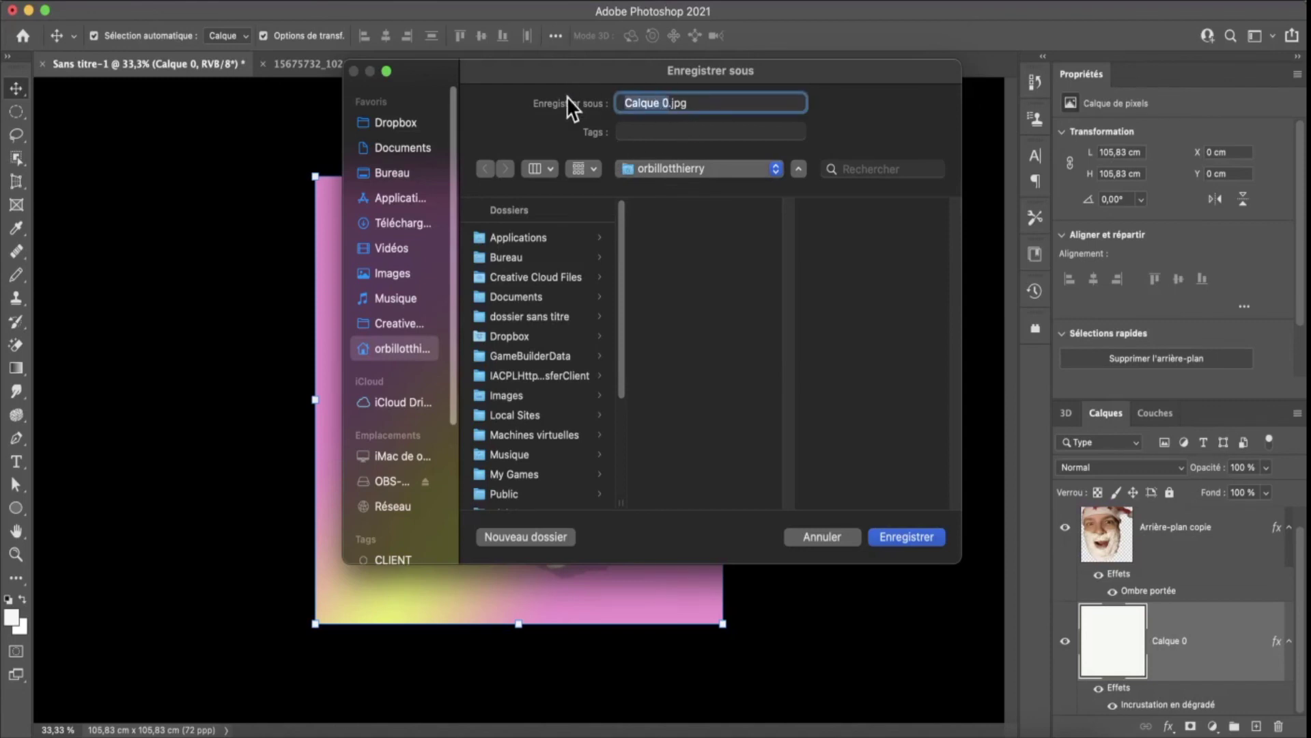
key(BackSpace)
text(CL)
text(O)
text(WN)
click(915, 538)
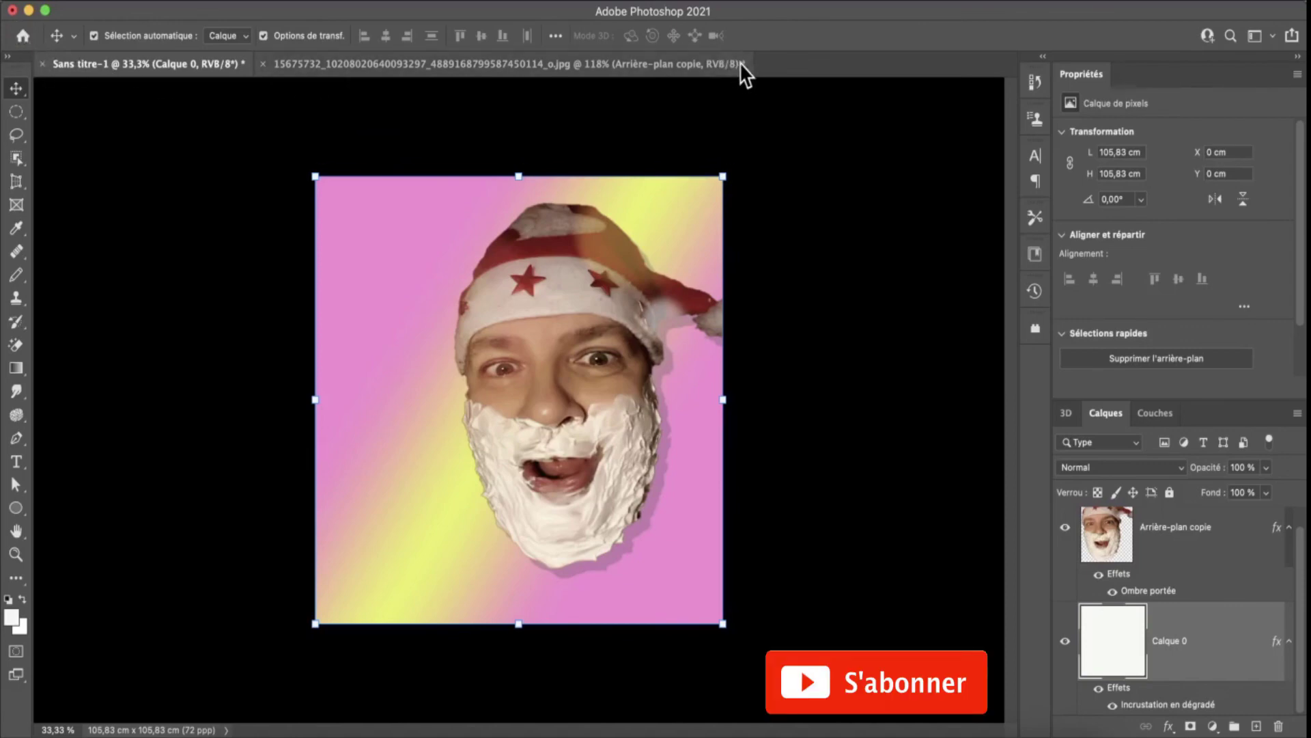
- Close the photo and composition documents, discarding unsaved changes in each
click(263, 63)
click(683, 321)
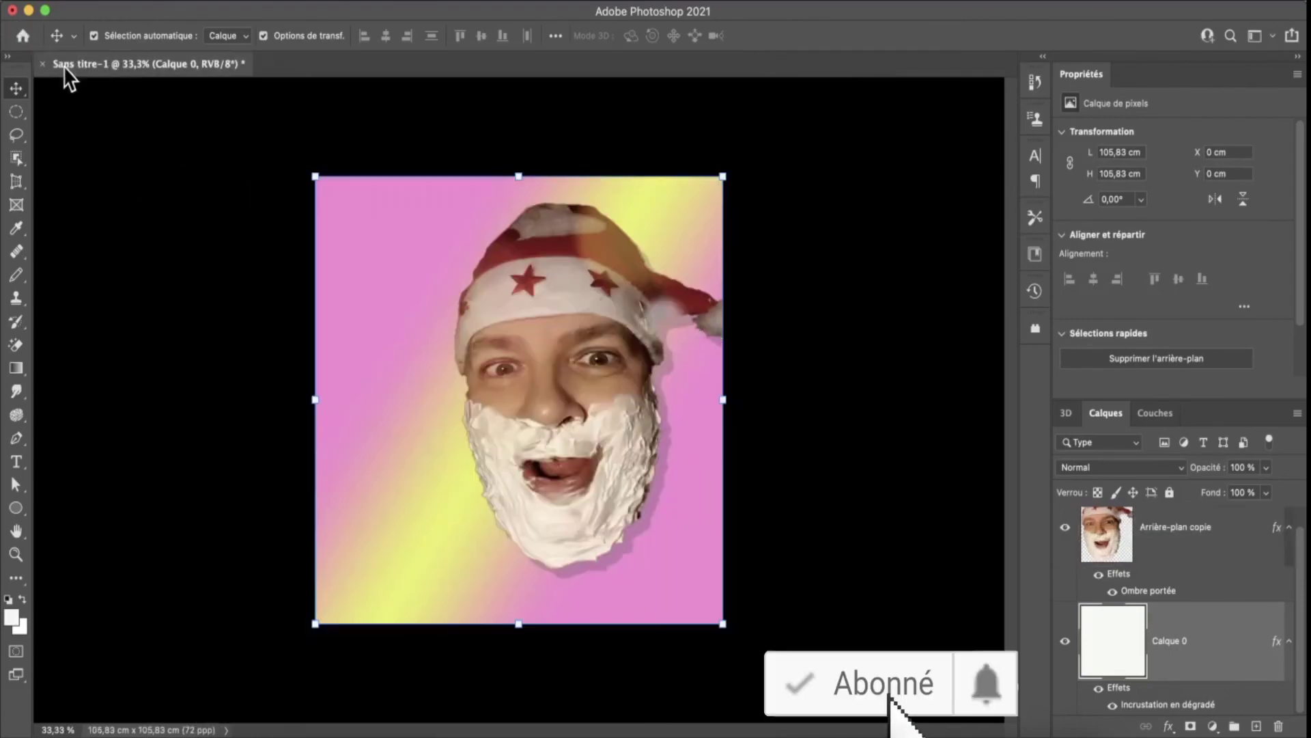
click(44, 63)
click(649, 320)
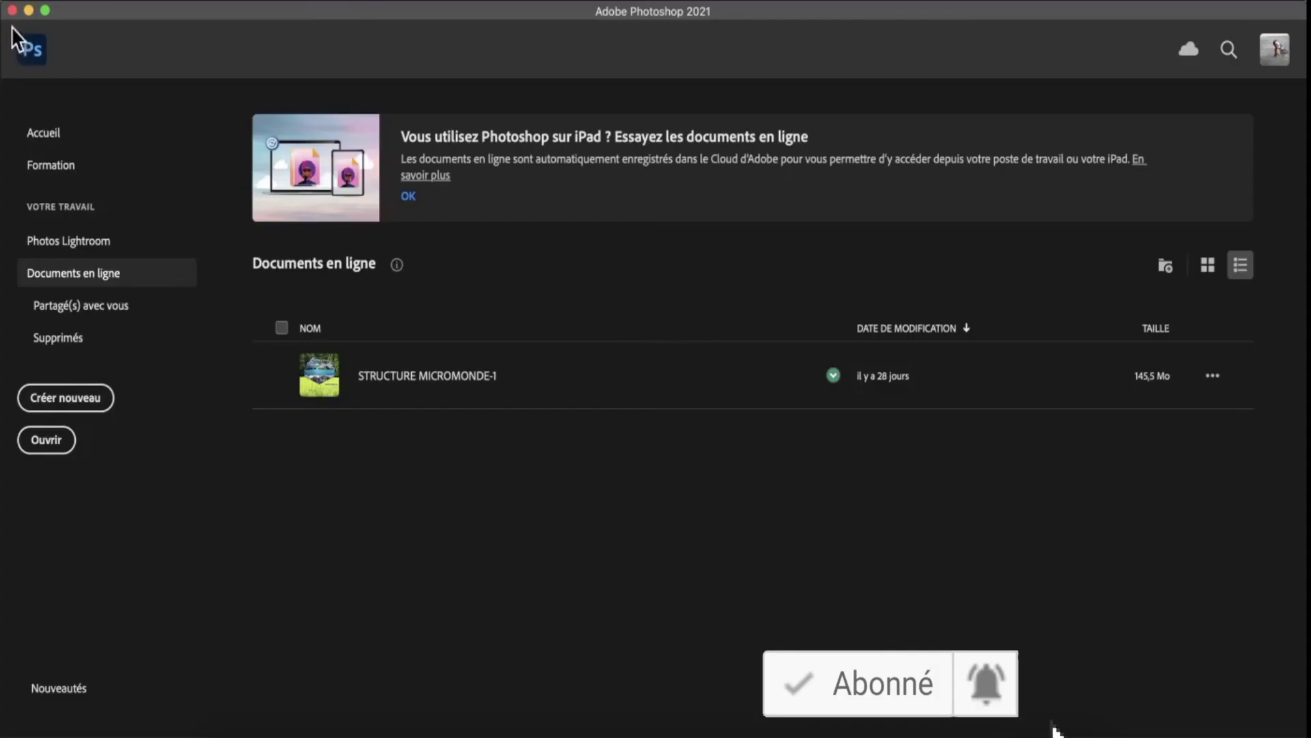